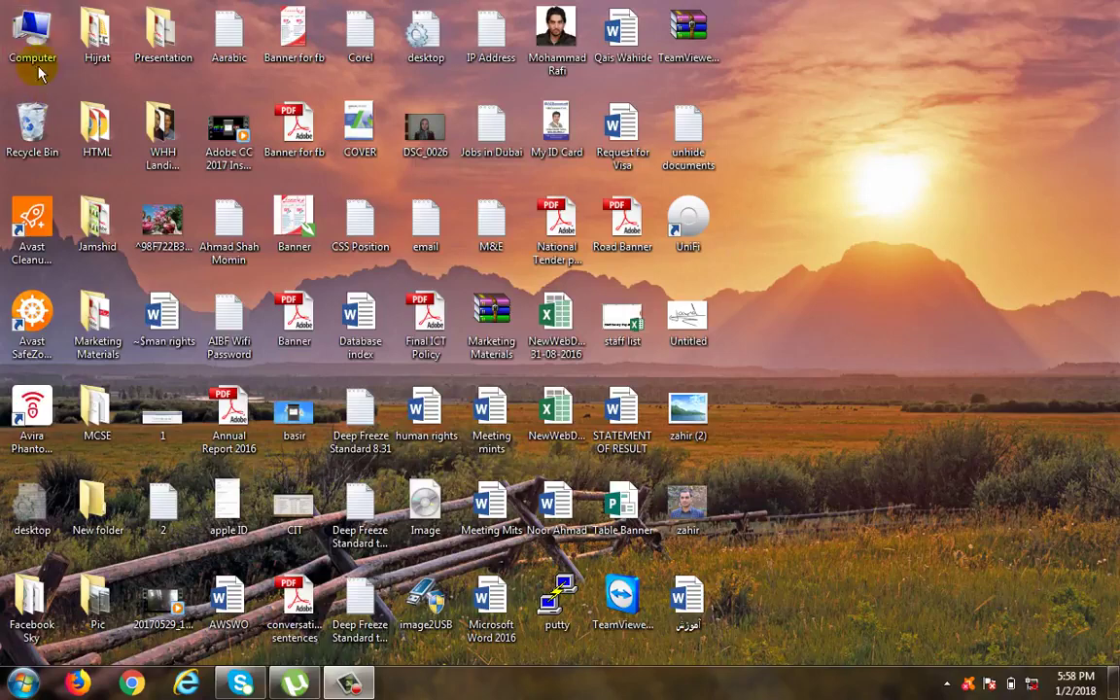
Step: Examine the context options of the Computer icon, the empty desktop and the Untitled image file
{"action": "left_click", "coordinate": [40, 39]}
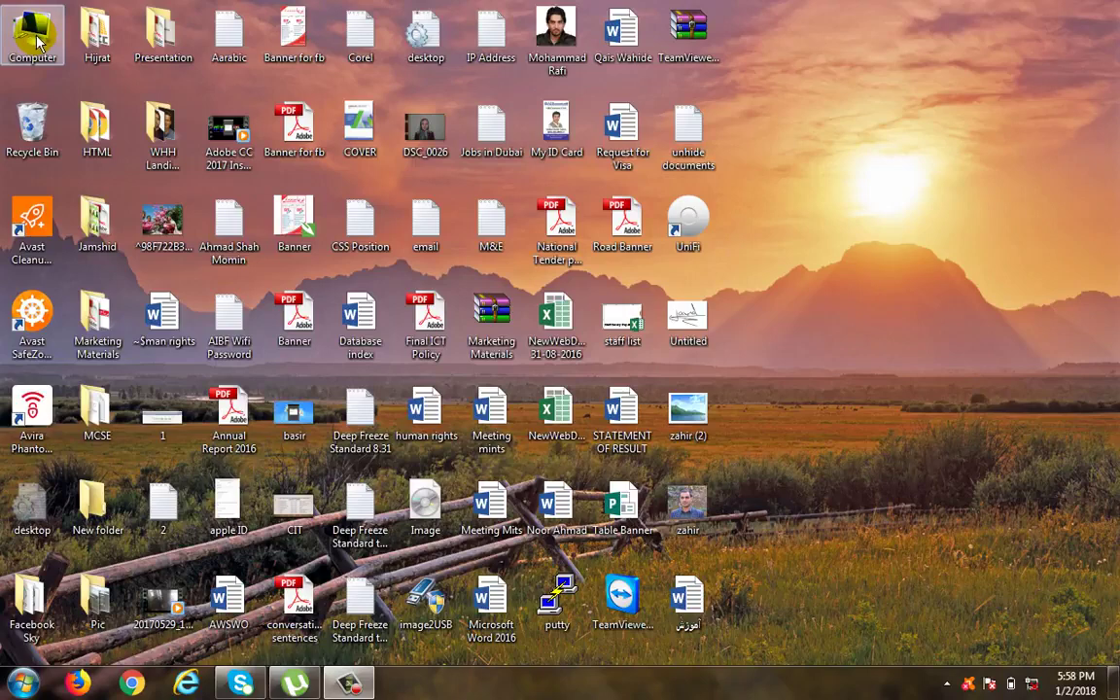
{"action": "left_click", "coordinate": [34, 44]}
{"action": "right_click", "coordinate": [39, 37]}
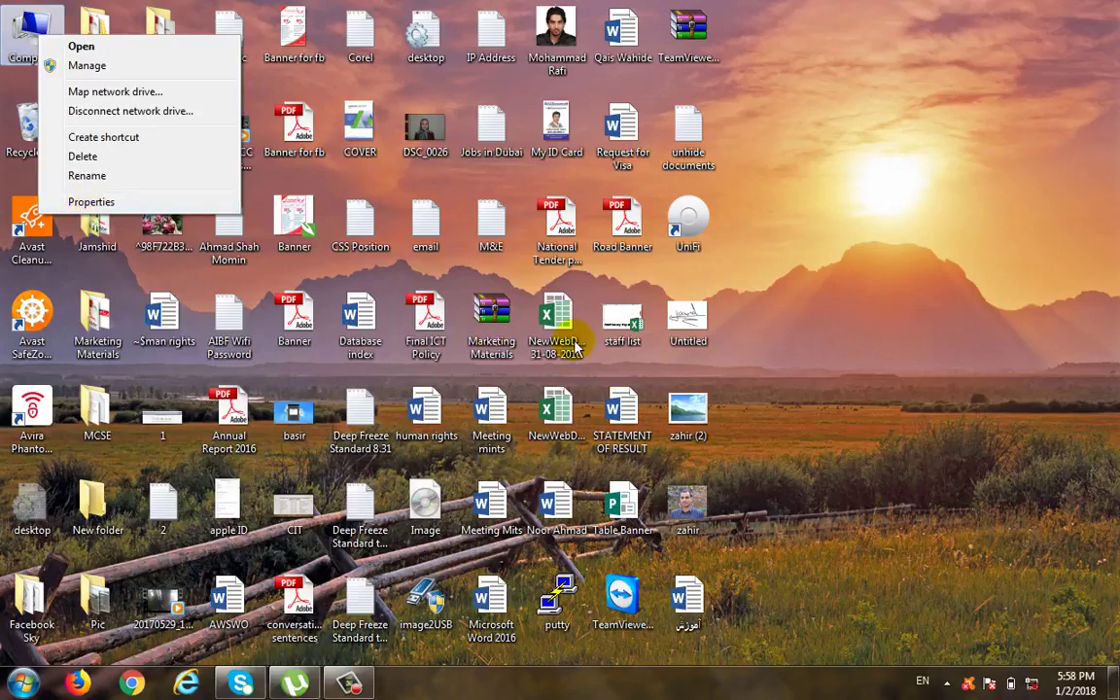
{"action": "right_click", "coordinate": [836, 236]}
{"action": "left_click", "coordinate": [887, 194]}
{"action": "right_click", "coordinate": [891, 192]}
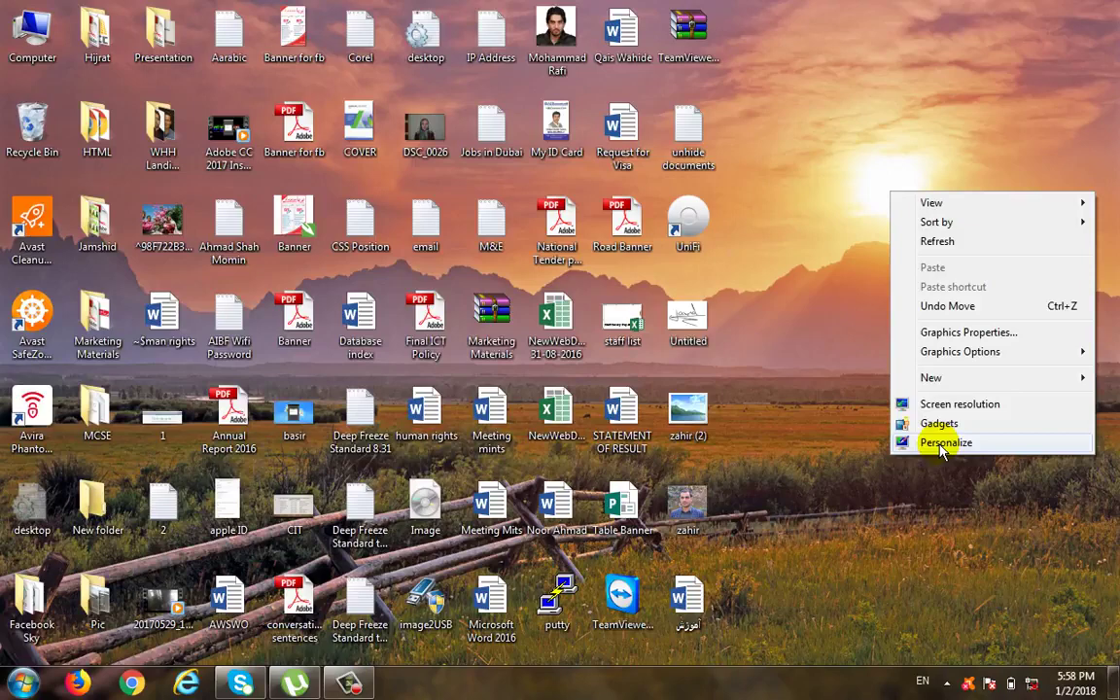
{"action": "left_click", "coordinate": [680, 316]}
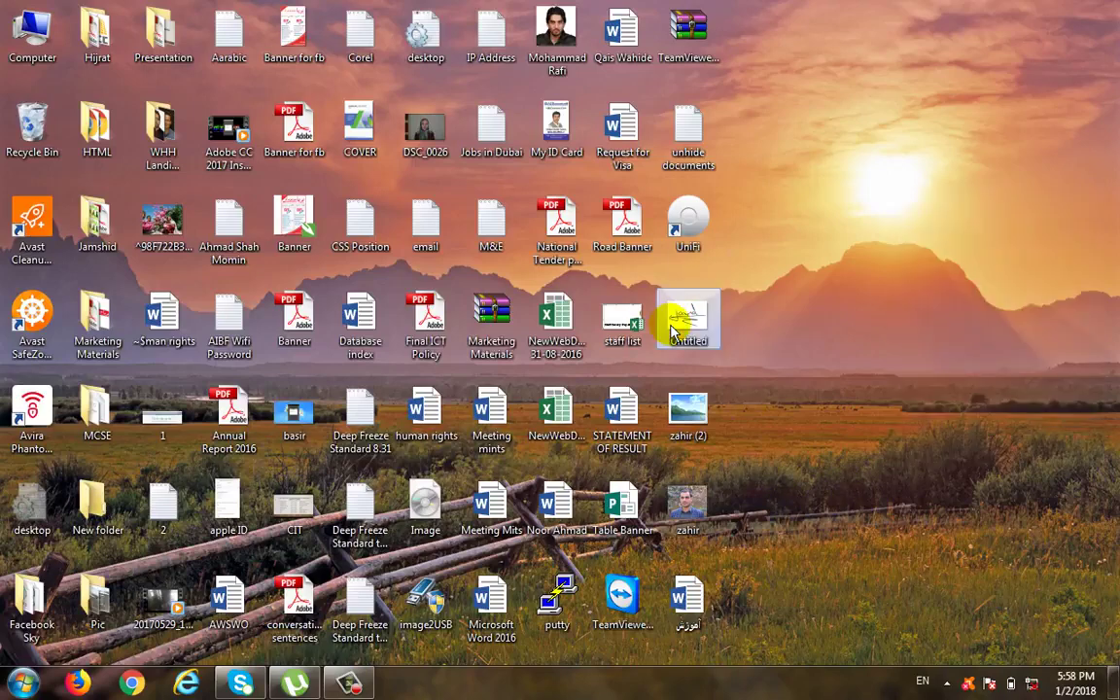
{"action": "right_click", "coordinate": [673, 319]}
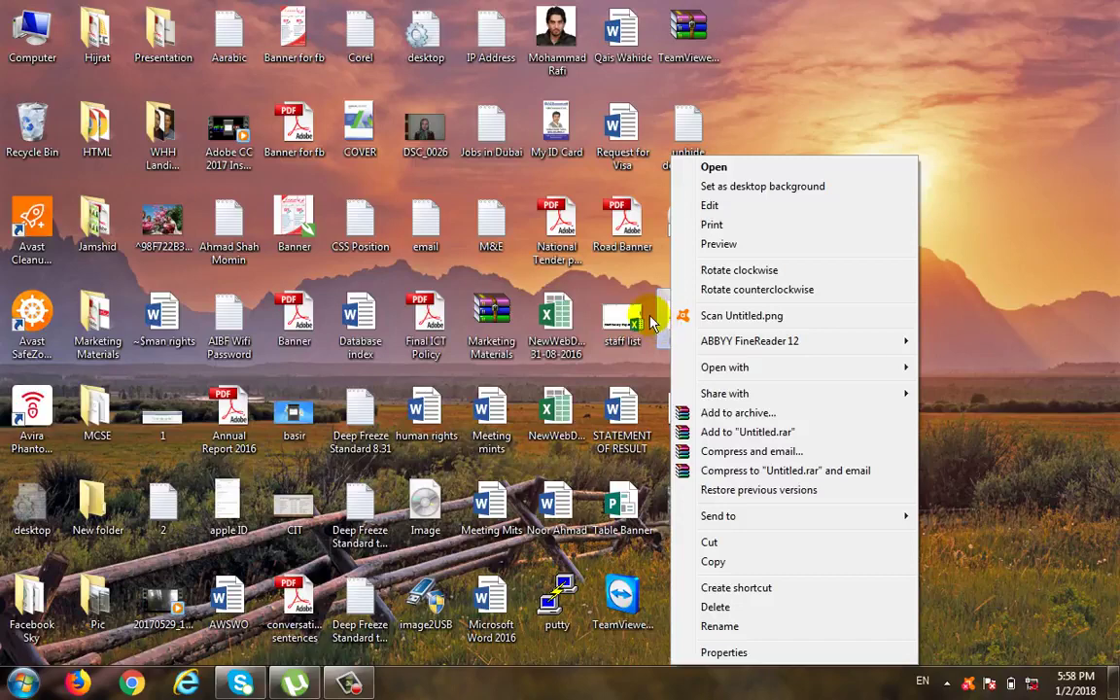
Step: View the system properties of Computer, including processor, memory and system type, and close the window
{"action": "left_click", "coordinate": [29, 31]}
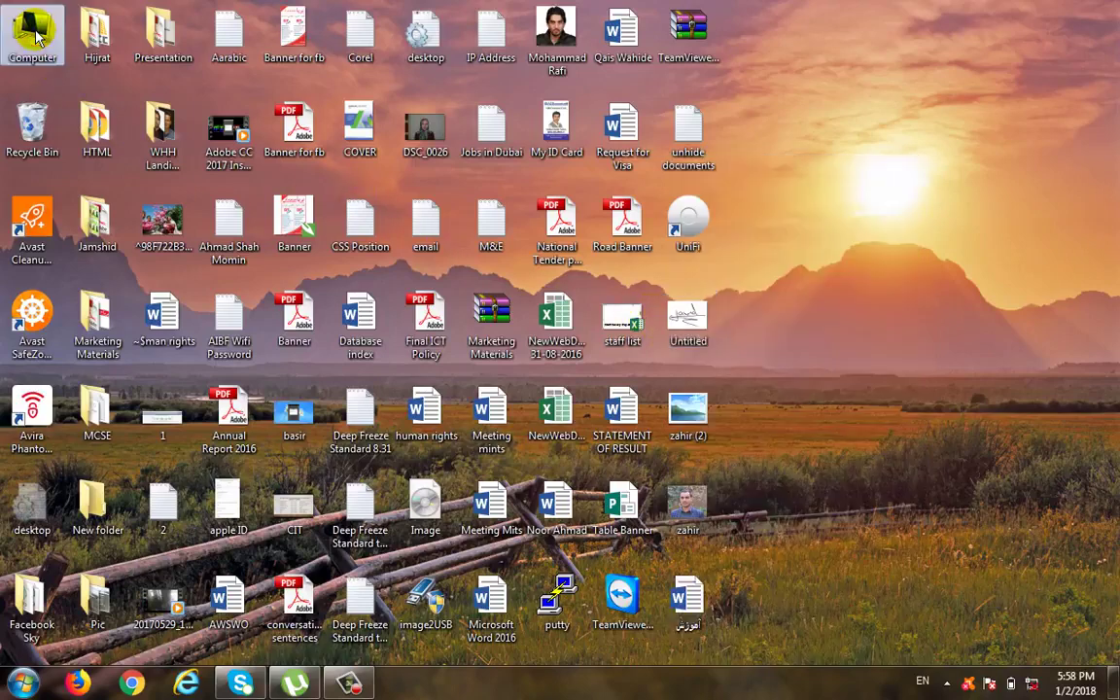
{"action": "right_click", "coordinate": [35, 29]}
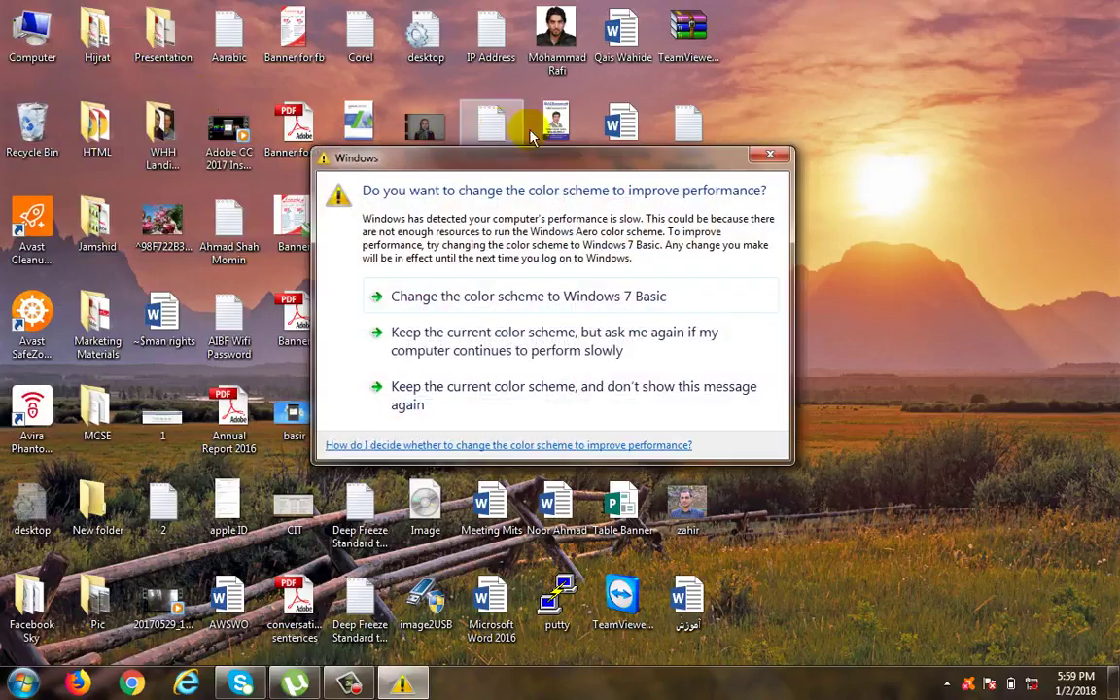
{"action": "right_click", "coordinate": [59, 41]}
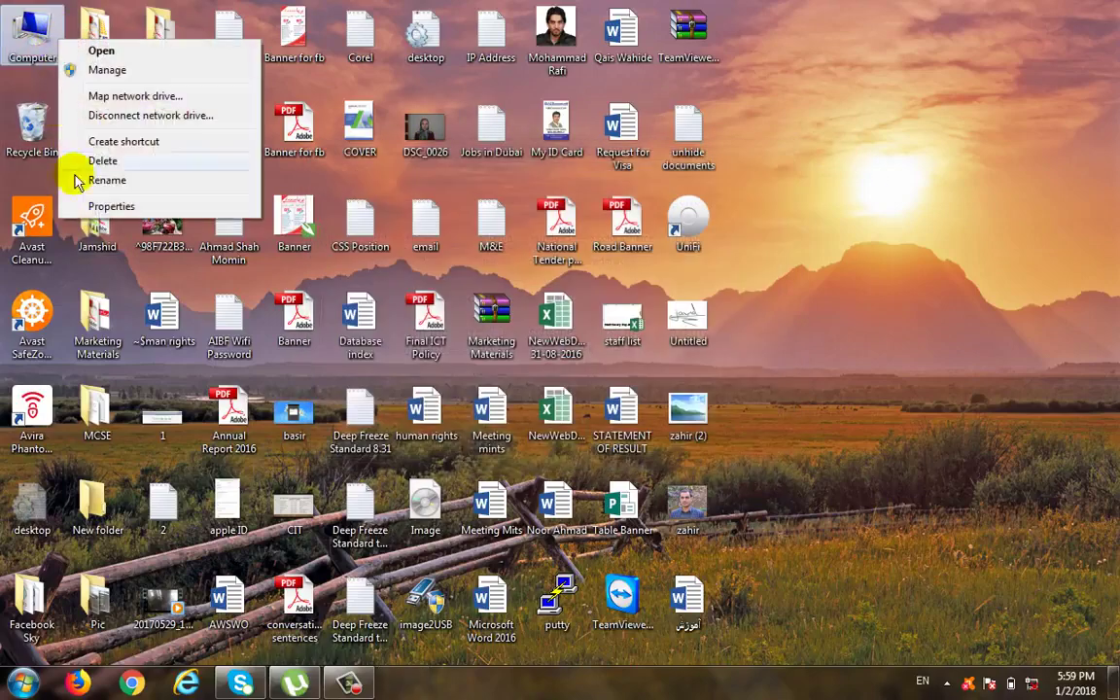
{"action": "left_click", "coordinate": [127, 206]}
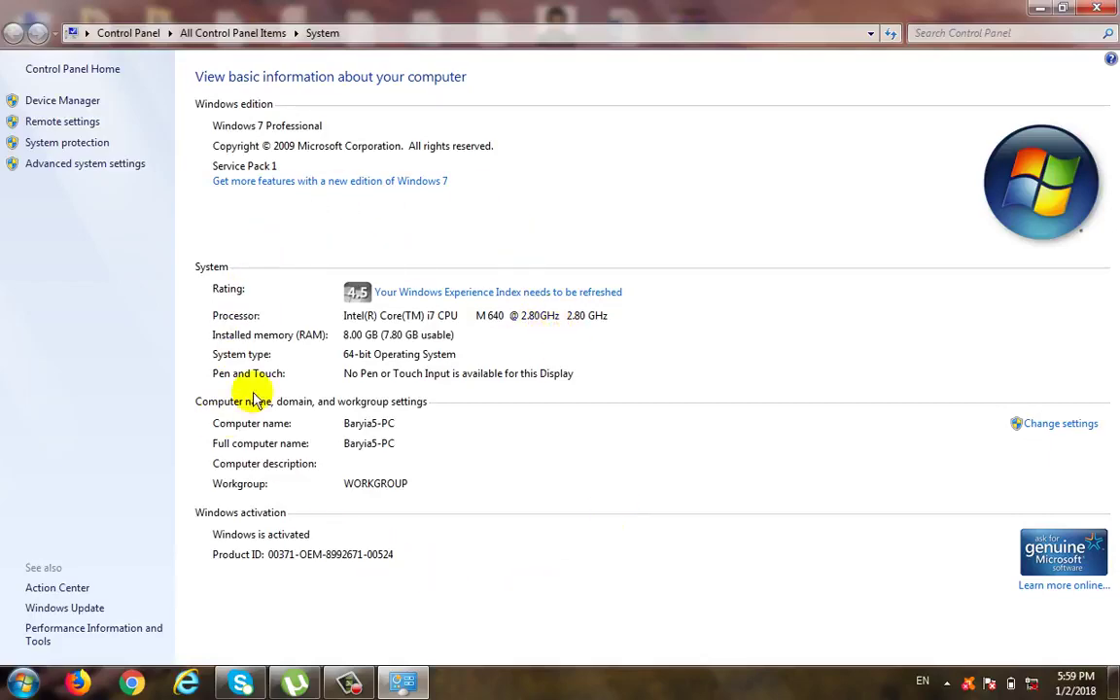
{"action": "left_click", "coordinate": [1096, 8]}
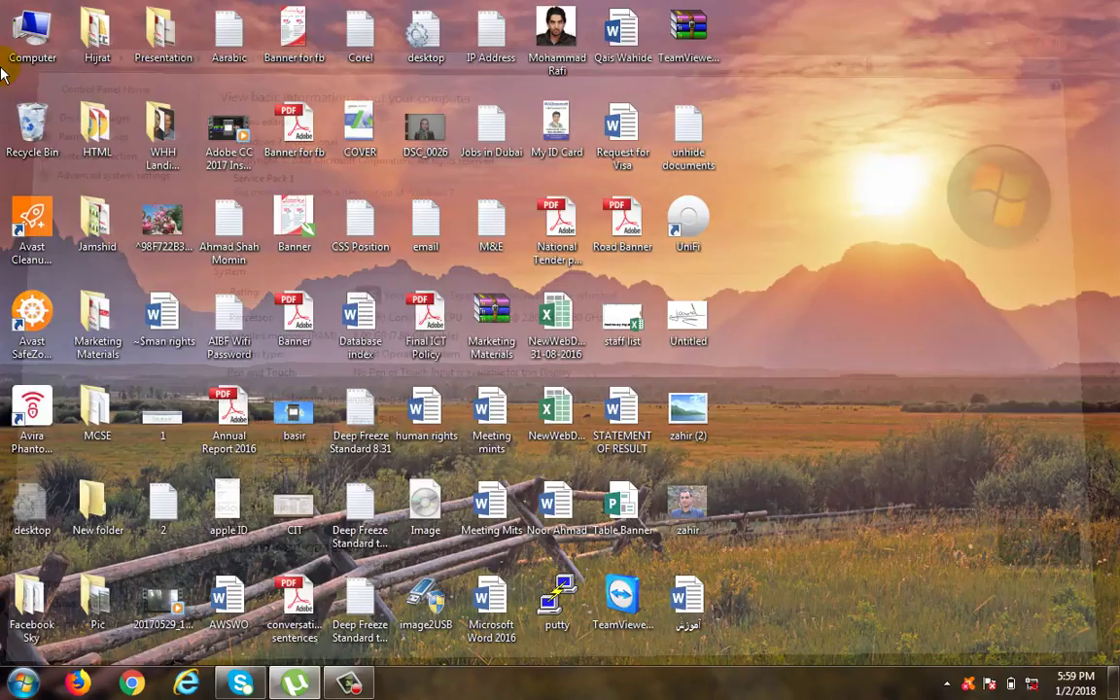
Step: Open Computer from its desktop icon to view the list of drives, and close the window again
{"action": "right_click", "coordinate": [35, 17]}
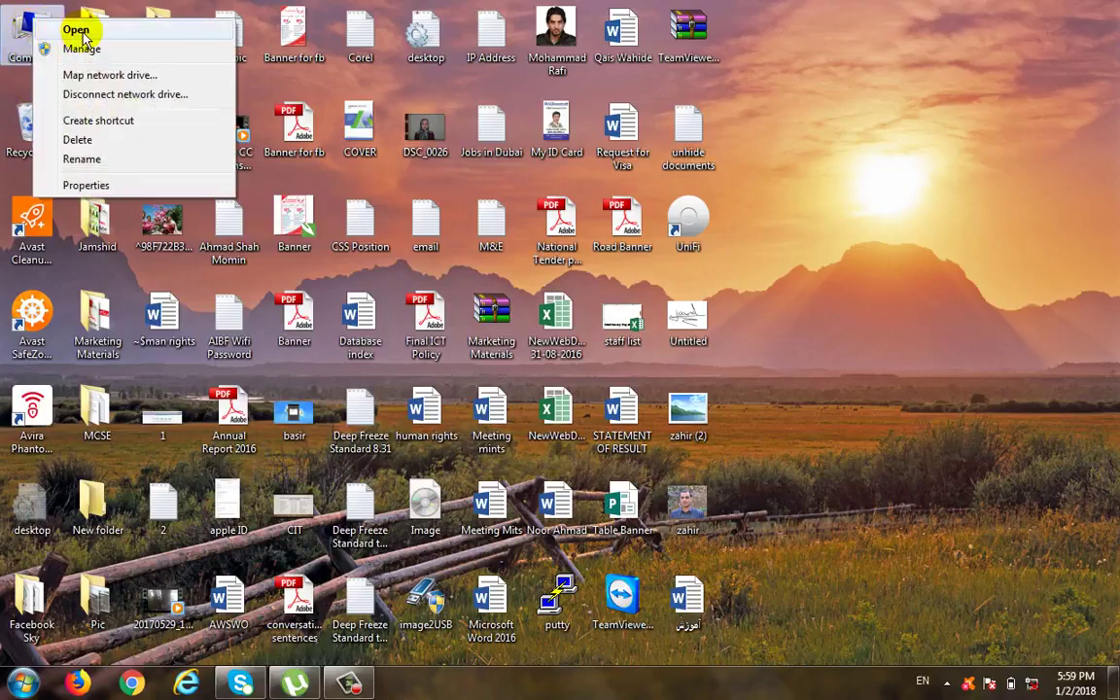
{"action": "left_click", "coordinate": [77, 31]}
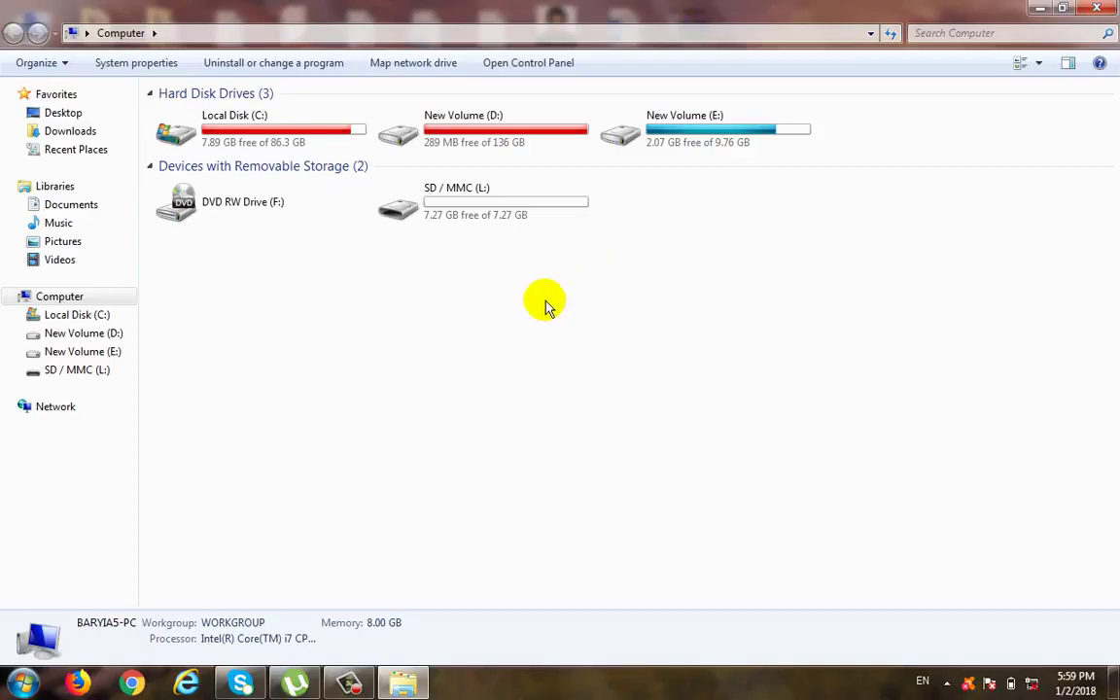
{"action": "key", "text": "alt+F4"}
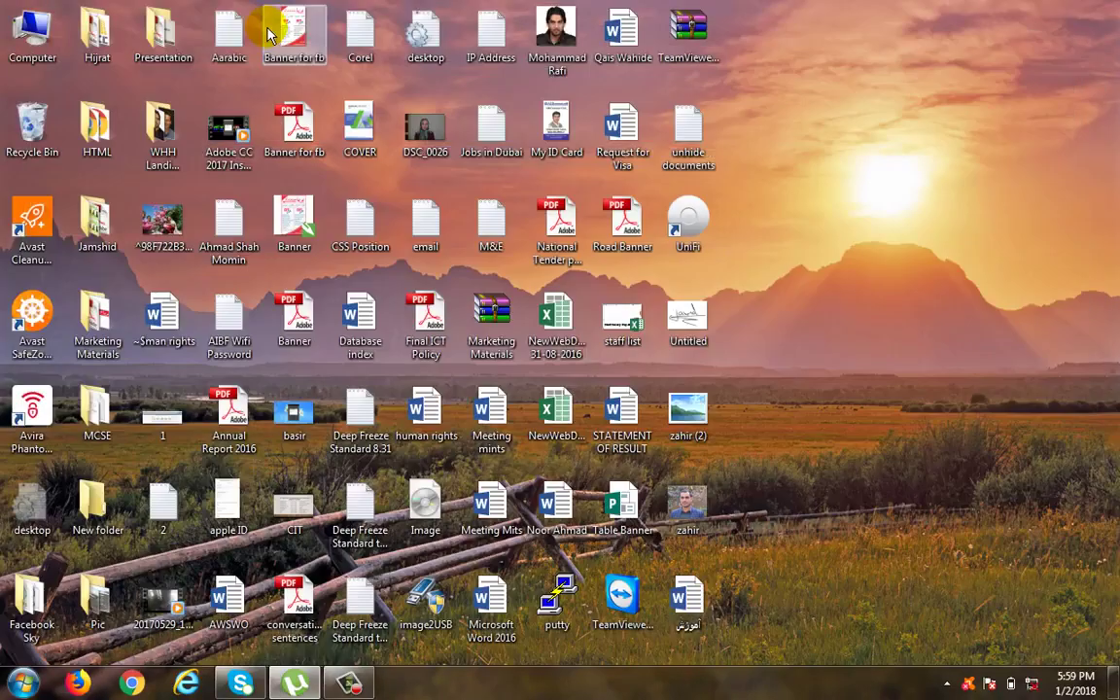
Step: Open the Computer window, dismiss the colour scheme prompt, and check the space on the D:, E: and C: drives
{"action": "double_click", "coordinate": [36, 34]}
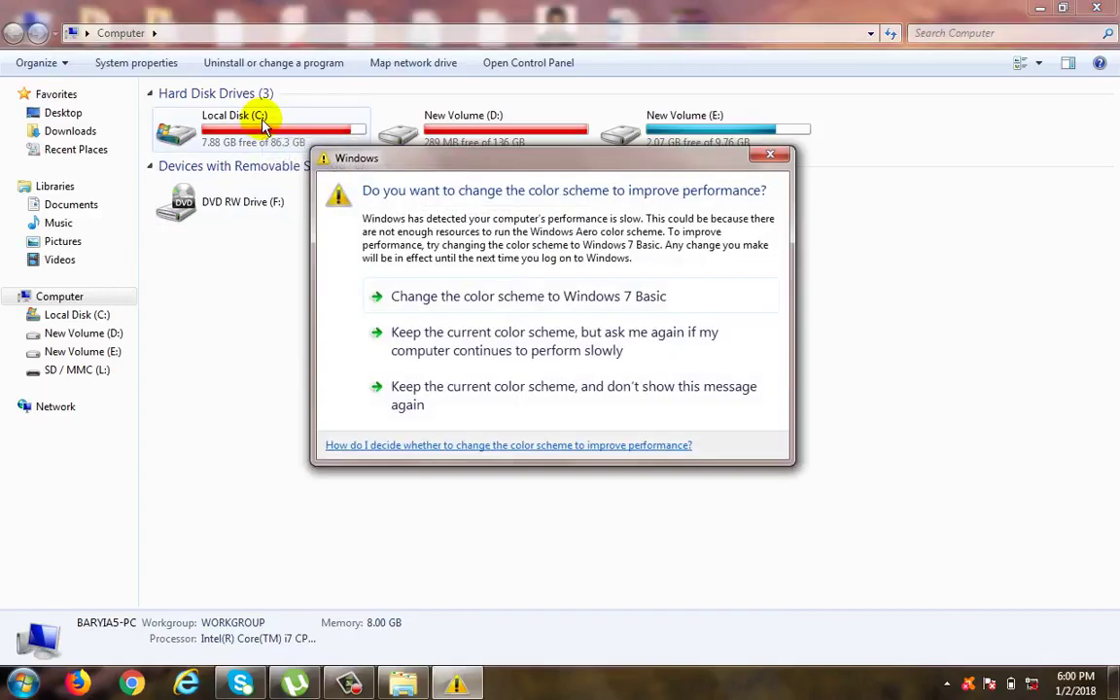
{"action": "left_click", "coordinate": [770, 153]}
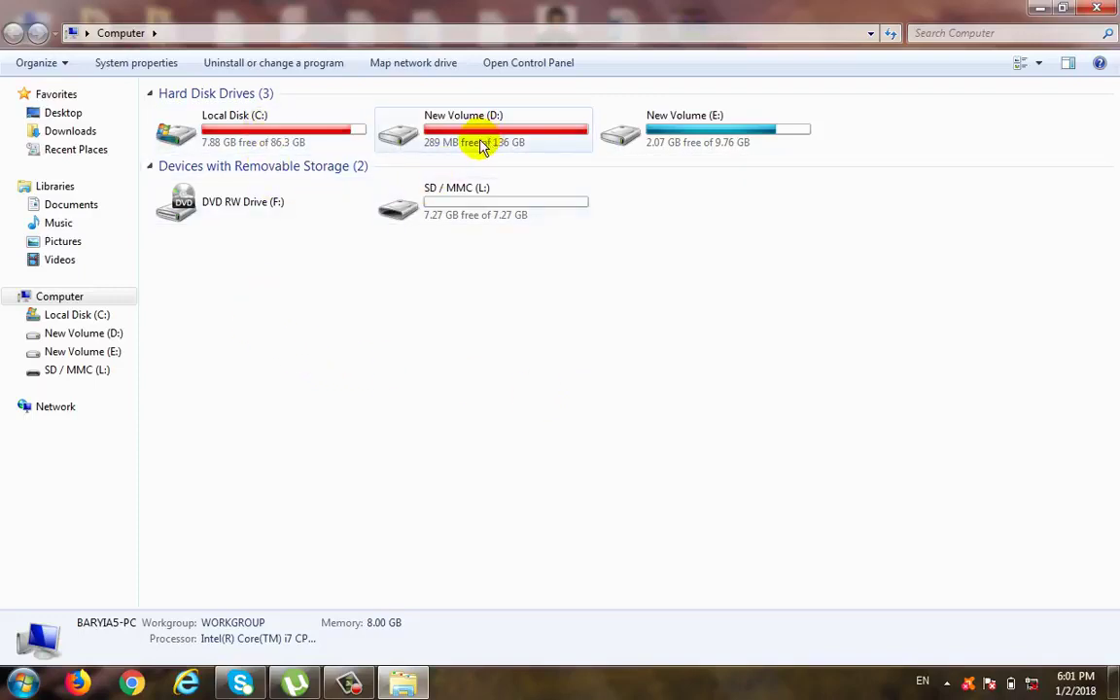
{"action": "mouse_move", "coordinate": [481, 146]}
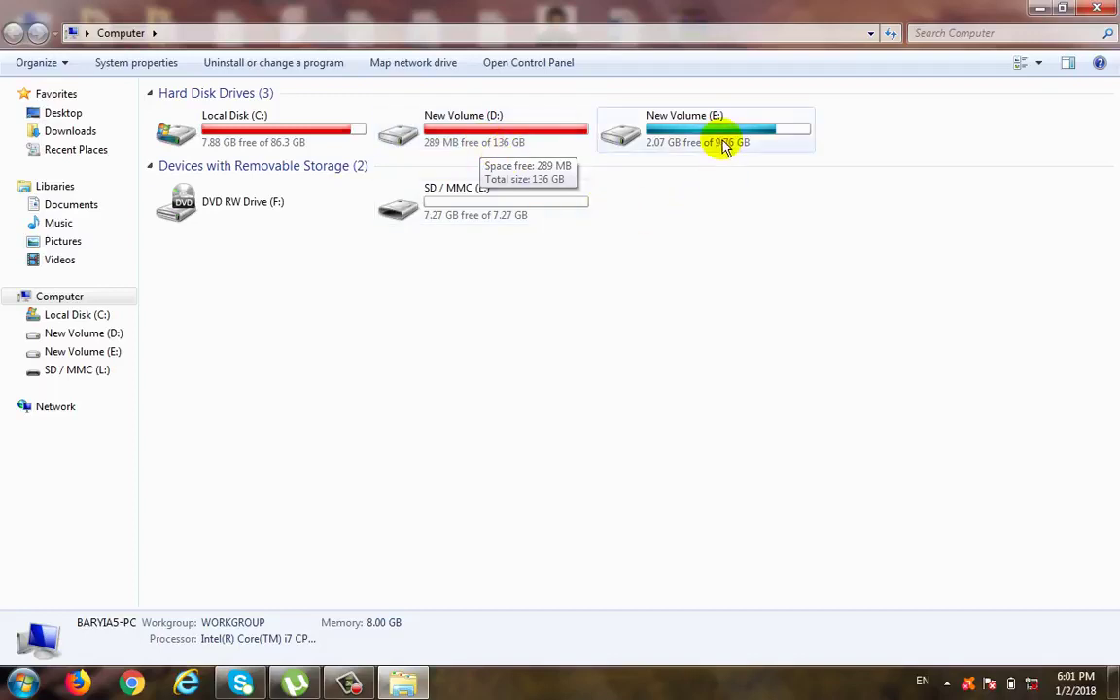
{"action": "mouse_move", "coordinate": [725, 142]}
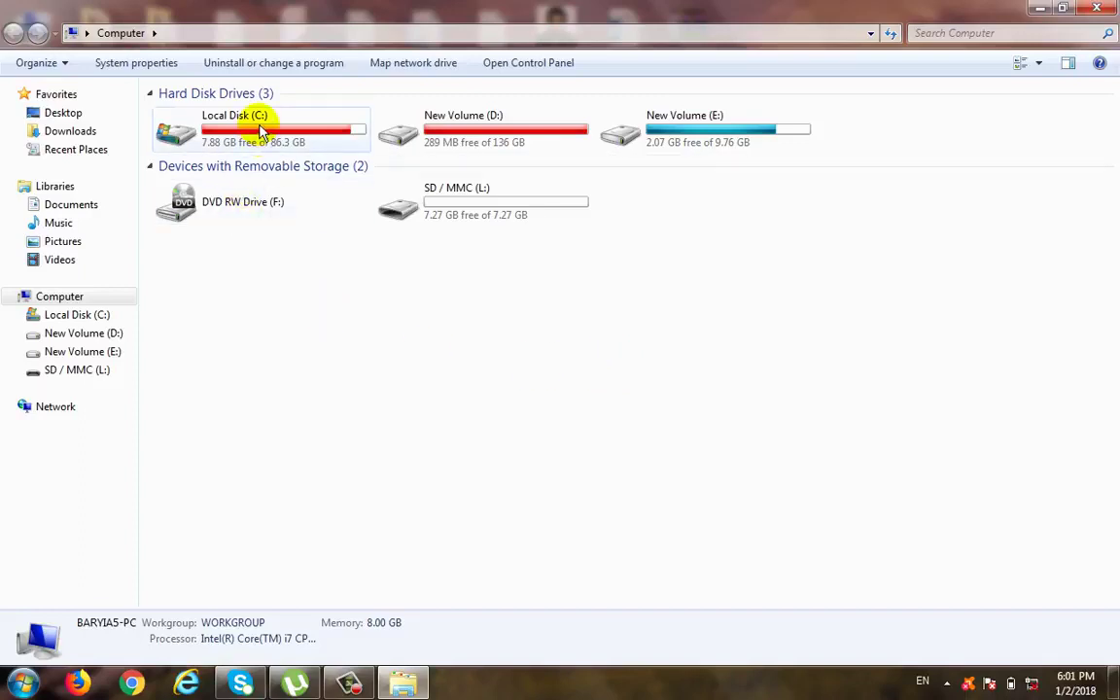
{"action": "mouse_move", "coordinate": [260, 130]}
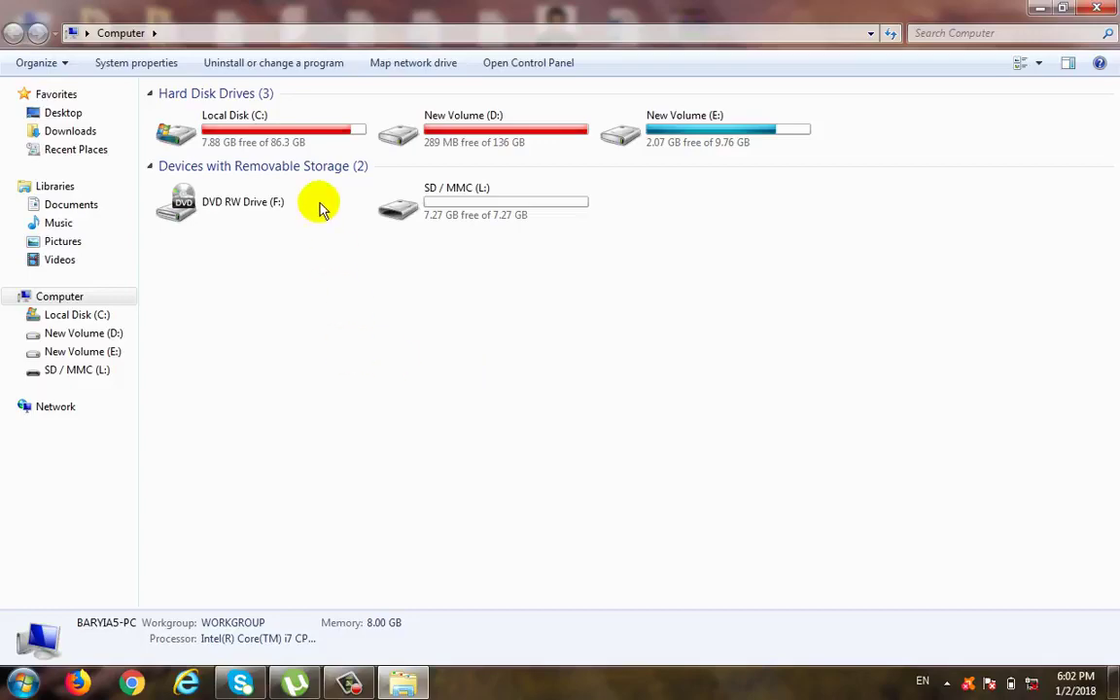
{"action": "left_click", "coordinate": [768, 155]}
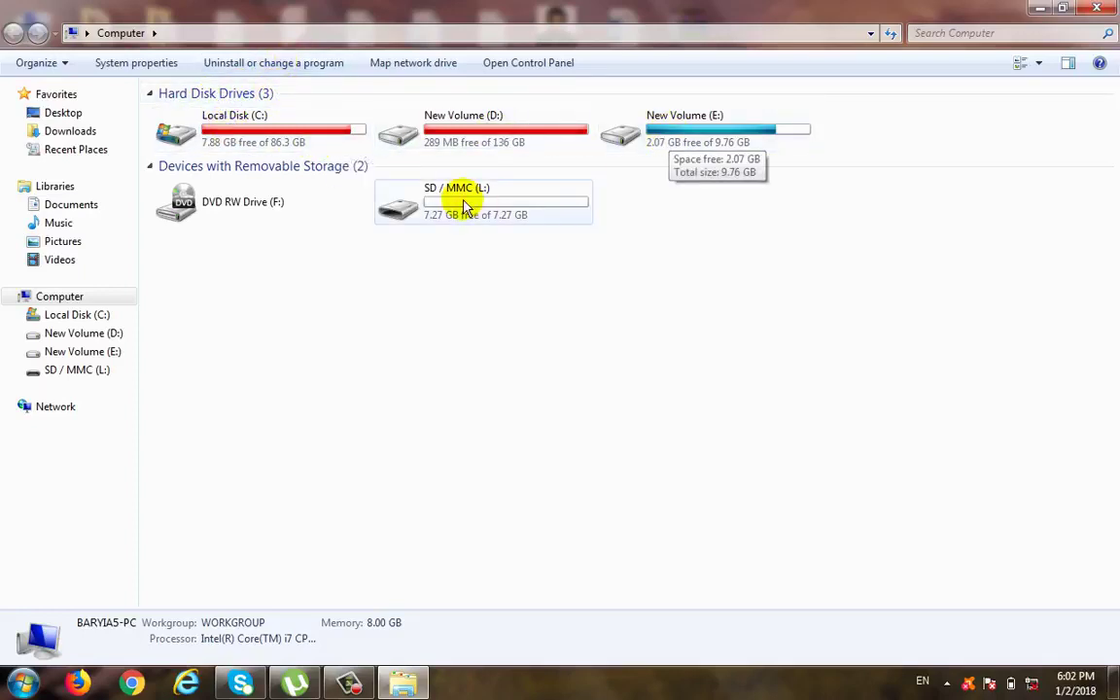
Step: Select the C: and D: drives in turn to view their details, and show the options available for C:
{"action": "left_click", "coordinate": [258, 136]}
{"action": "left_click", "coordinate": [483, 126]}
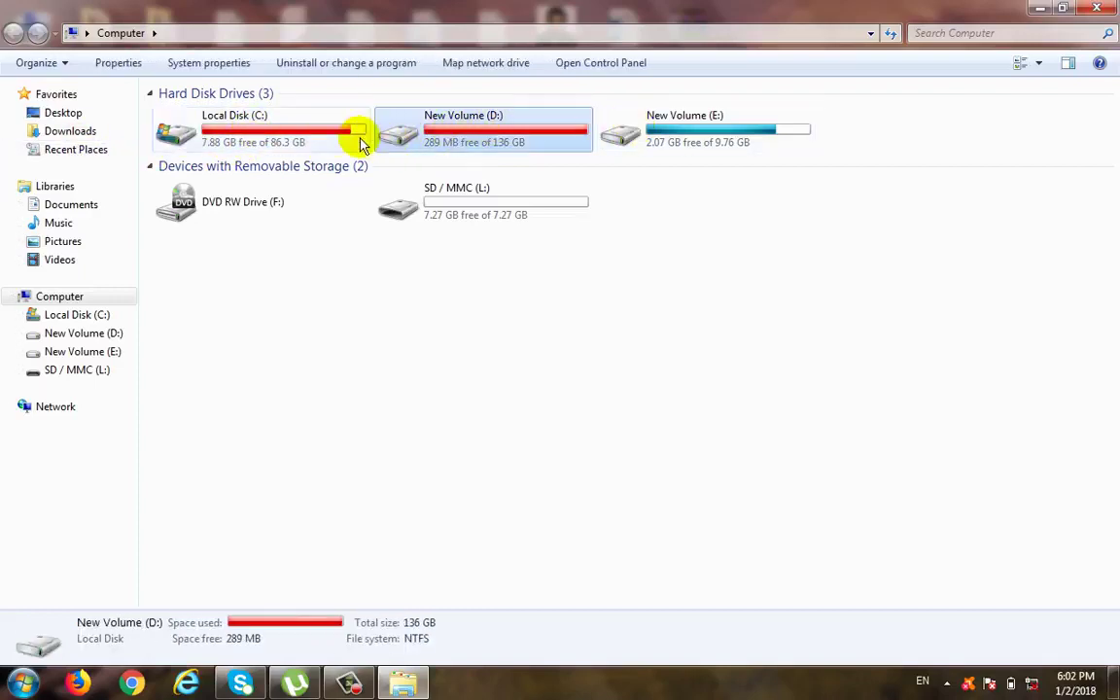
{"action": "left_click", "coordinate": [286, 133]}
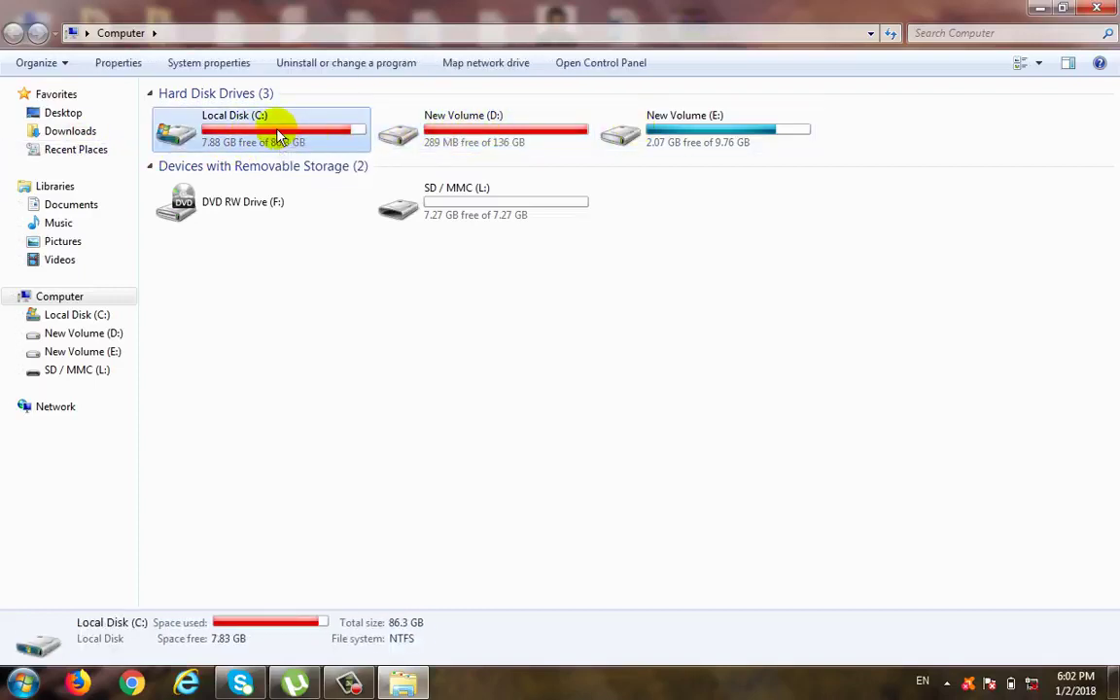
{"action": "right_click", "coordinate": [278, 129]}
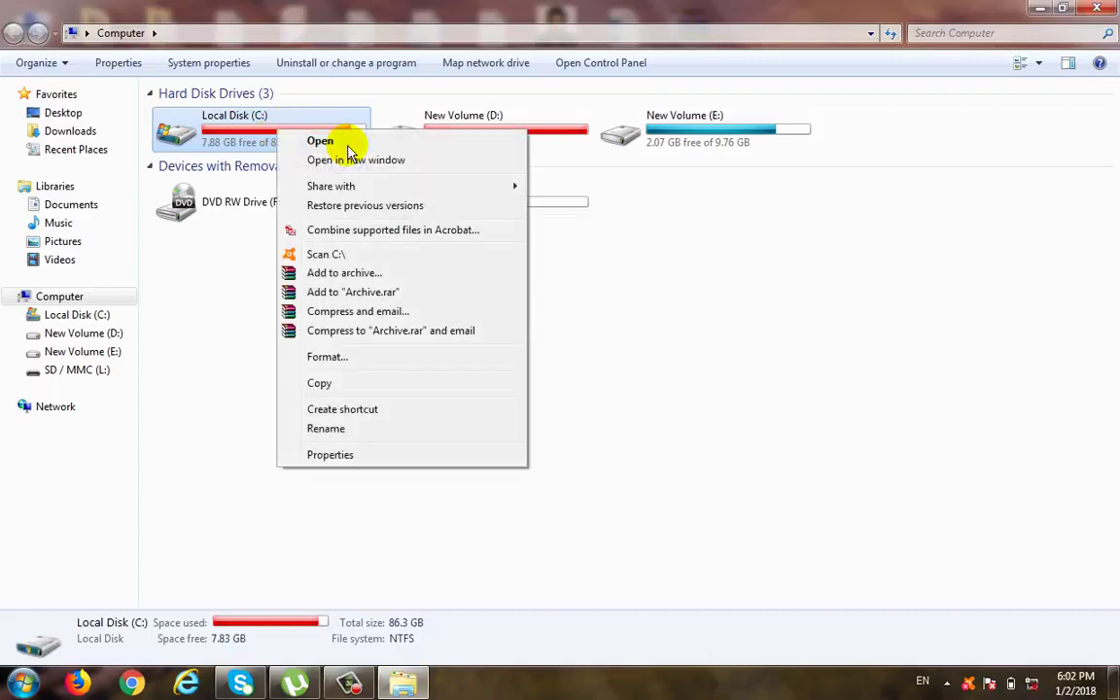
Step: Open Local Disk (C:) to look over its folders and item count, and return to the drive list
{"action": "double_click", "coordinate": [218, 127]}
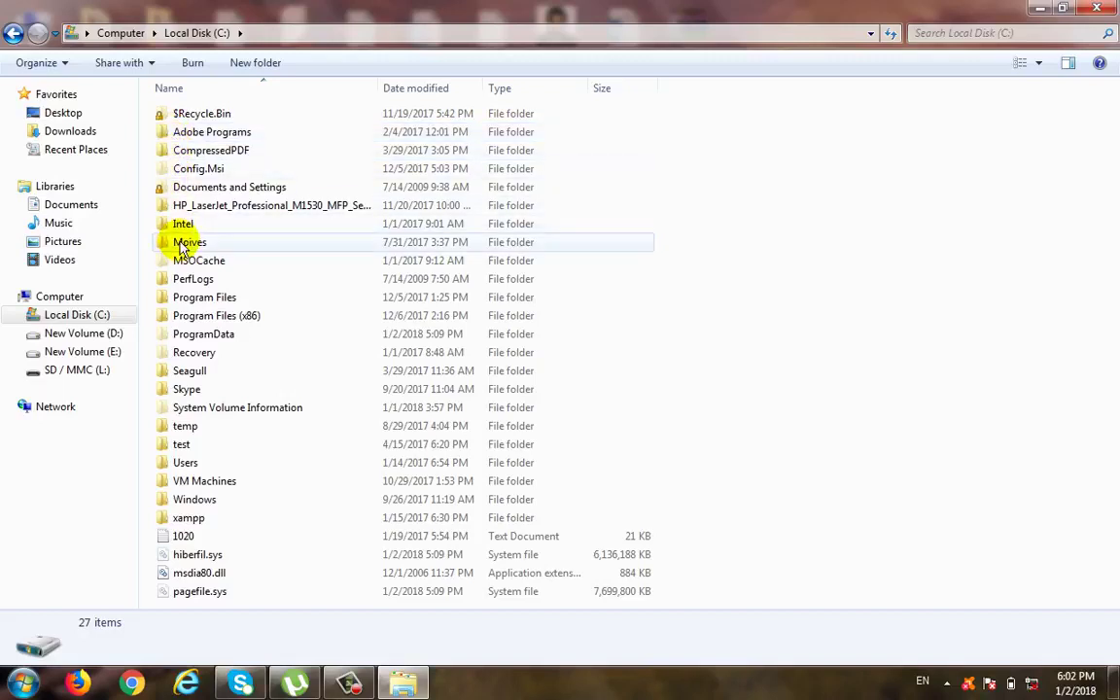
{"action": "mouse_move", "coordinate": [171, 226]}
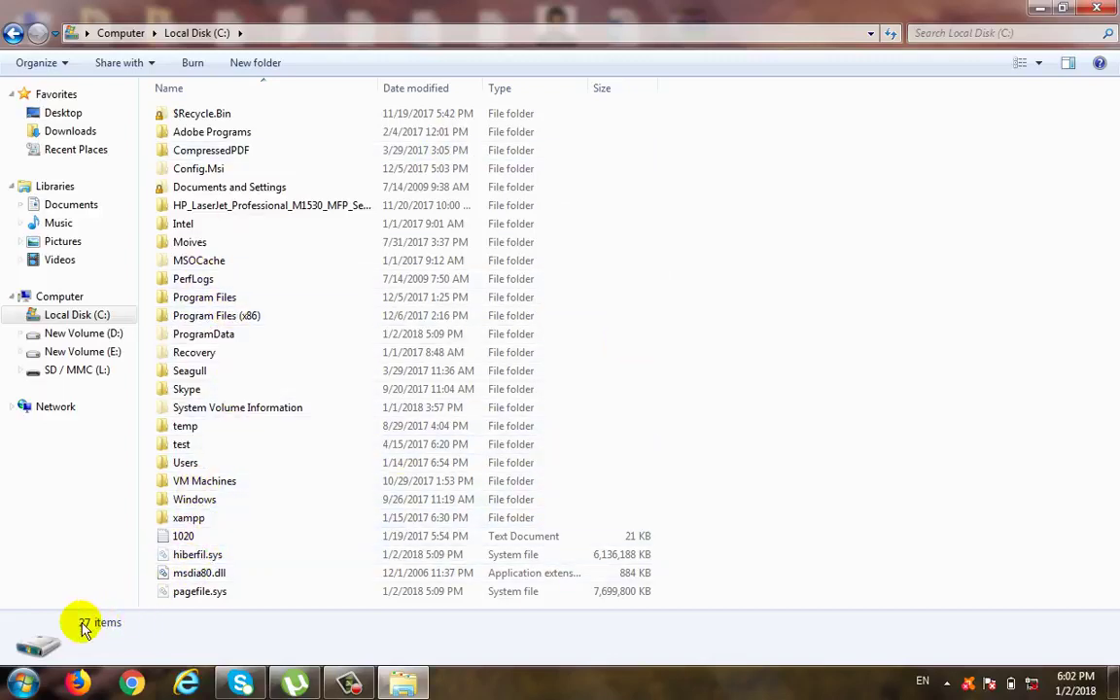
{"action": "left_click", "coordinate": [13, 35]}
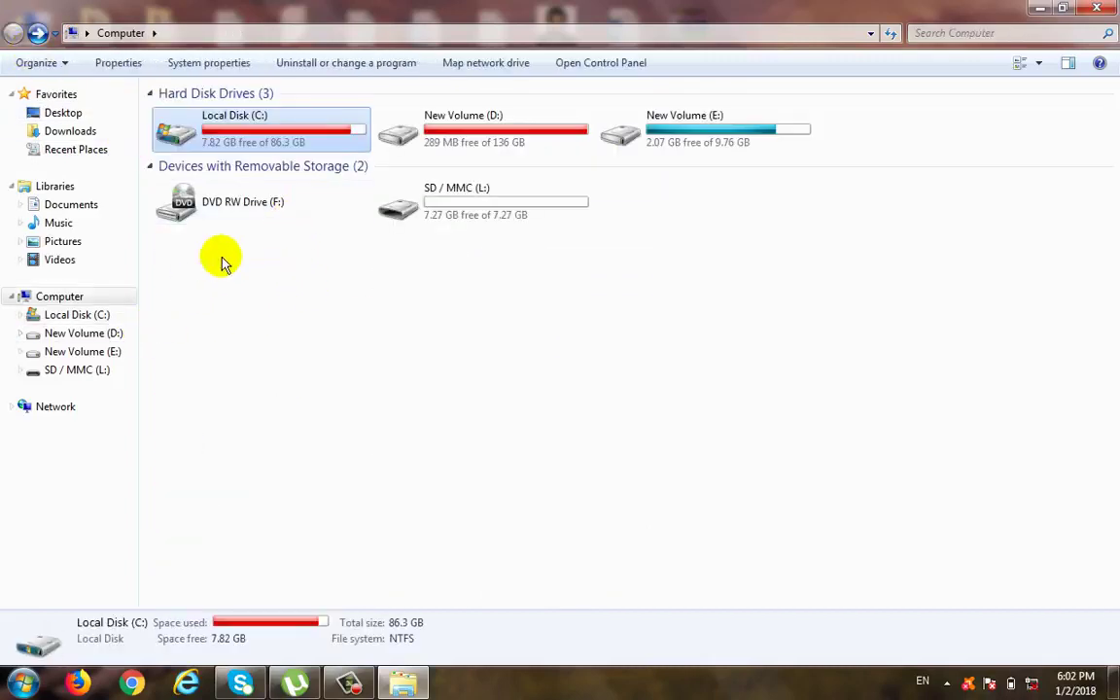
Step: Browse the contents of New Volume (D:) and New Volume (E:), returning to the drive list after each
{"action": "double_click", "coordinate": [486, 132]}
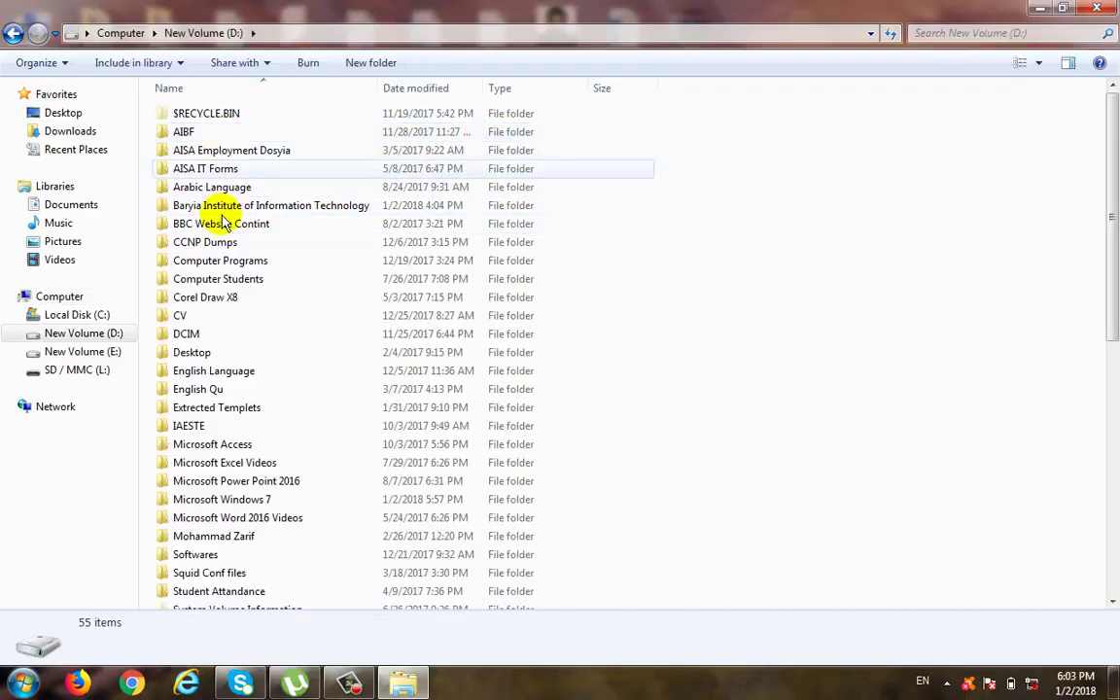
{"action": "scroll", "coordinate": [654, 367], "scroll_direction": "down", "scroll_amount": 6}
{"action": "scroll", "coordinate": [695, 442], "scroll_direction": "down", "scroll_amount": 3}
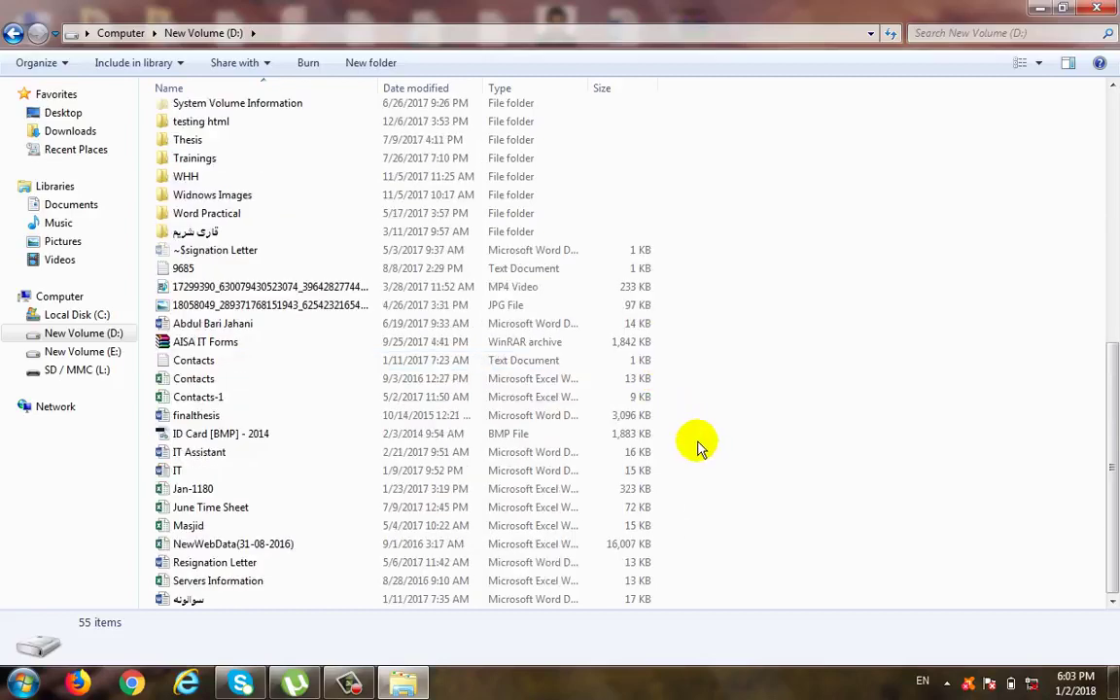
{"action": "scroll", "coordinate": [695, 443], "scroll_direction": "up", "scroll_amount": 10}
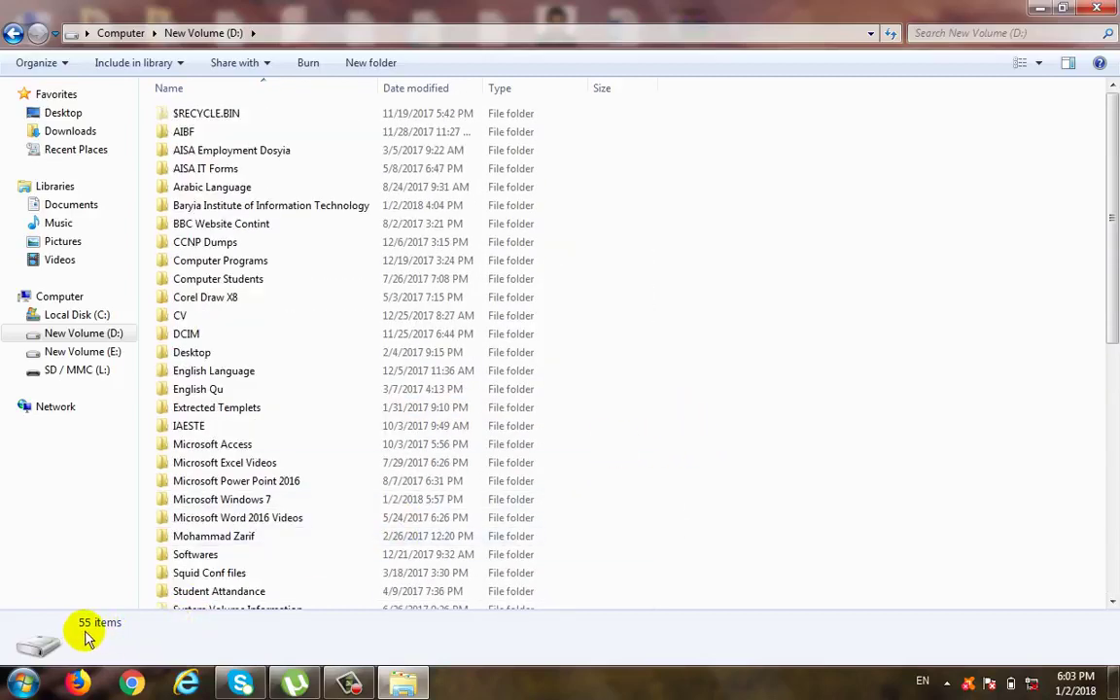
{"action": "left_click", "coordinate": [14, 35]}
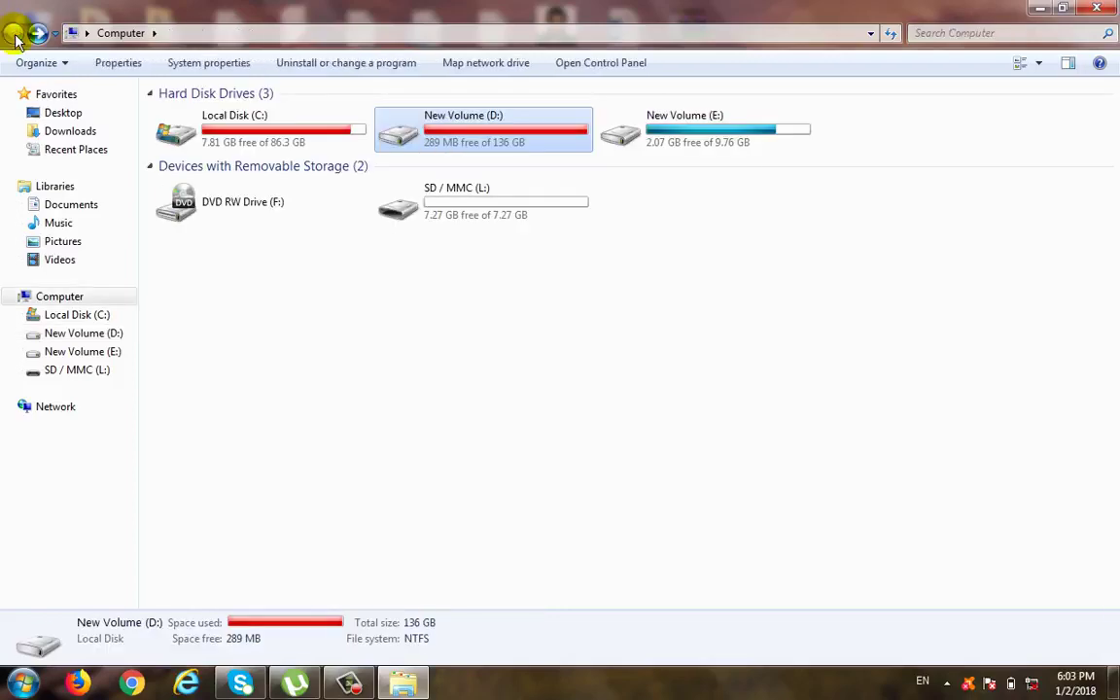
{"action": "double_click", "coordinate": [661, 142]}
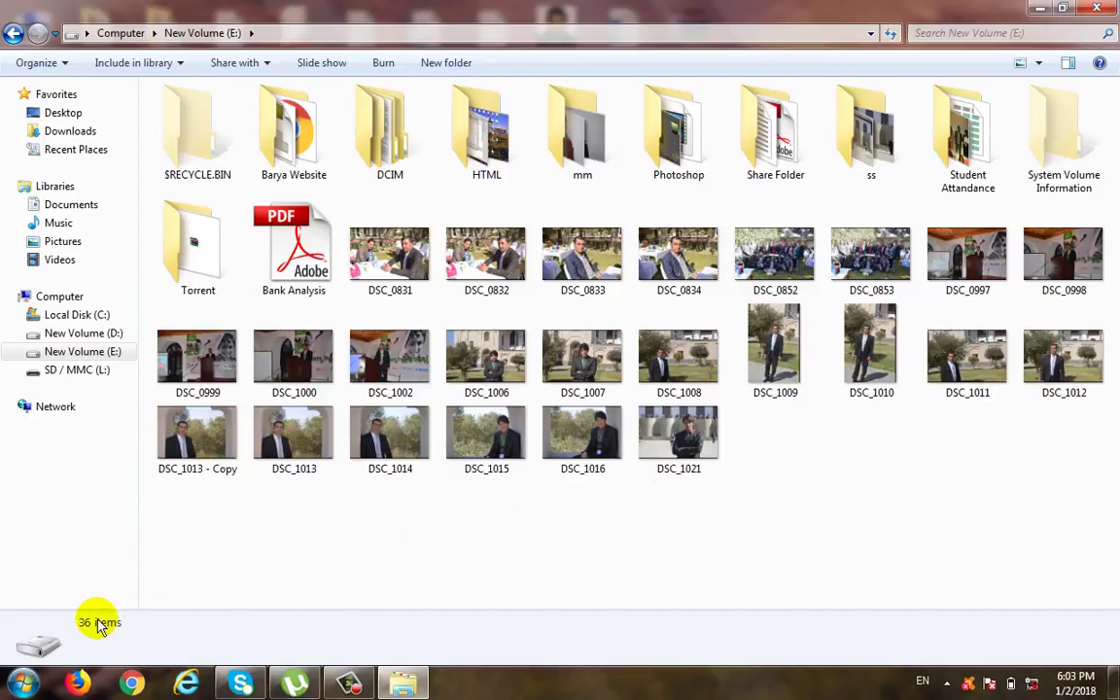
{"action": "left_click", "coordinate": [13, 36]}
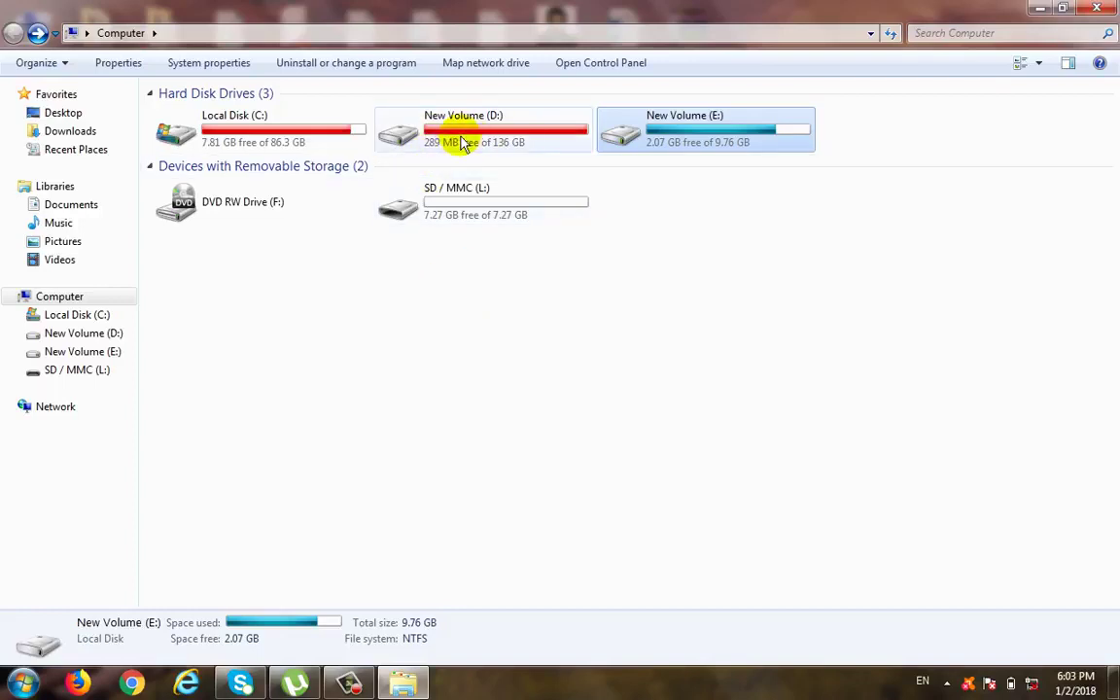
Step: Open the Microsoft Windows 7 folder on New Volume (D:)
{"action": "double_click", "coordinate": [481, 140]}
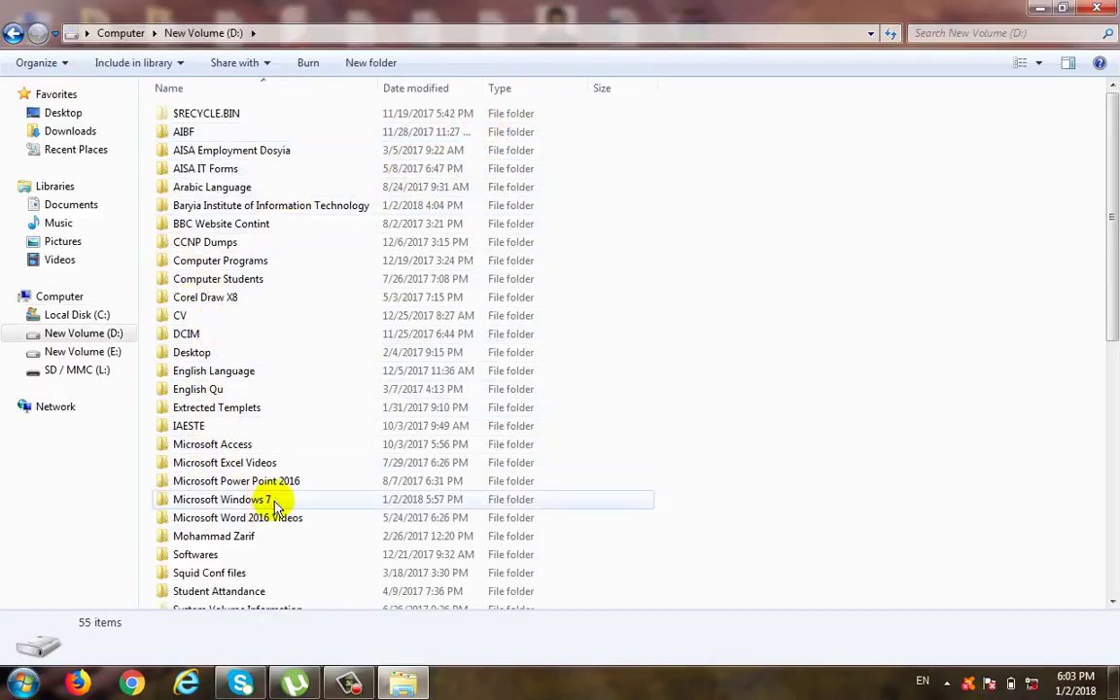
{"action": "left_click", "coordinate": [224, 498]}
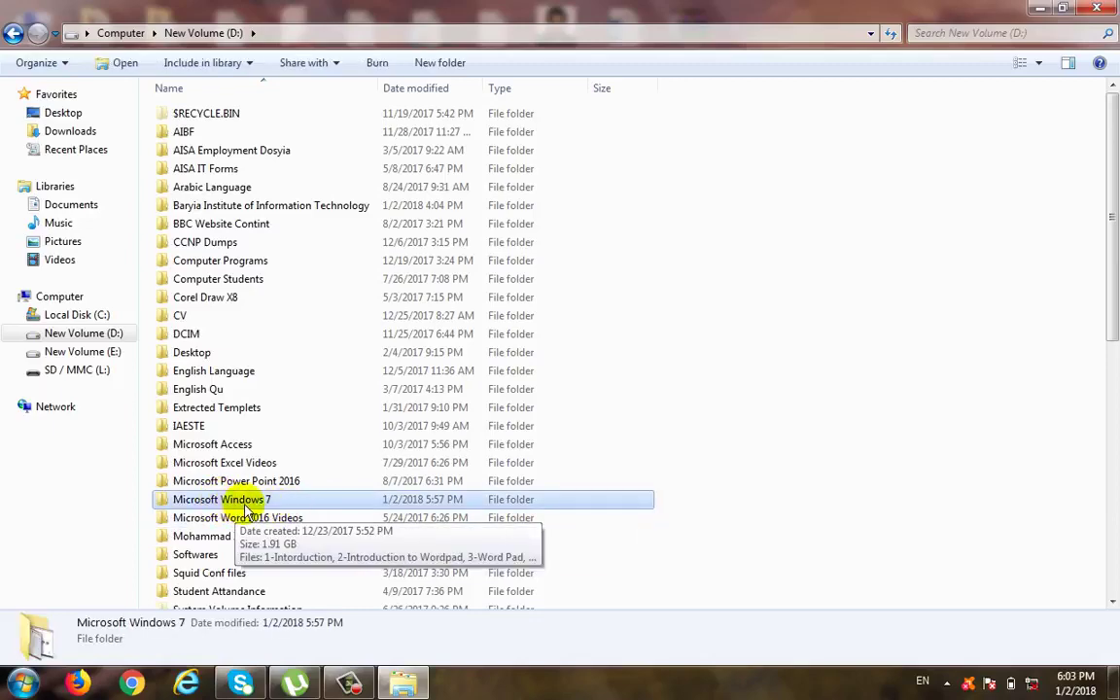
{"action": "right_click", "coordinate": [250, 506]}
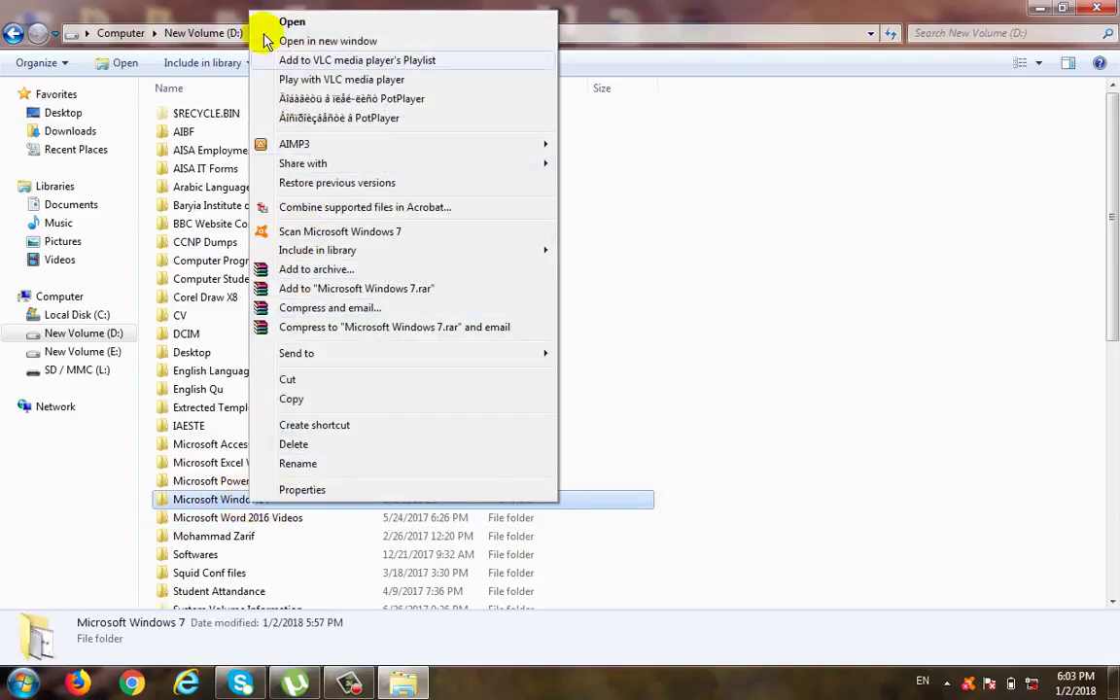
{"action": "left_click", "coordinate": [208, 502]}
{"action": "double_click", "coordinate": [208, 503]}
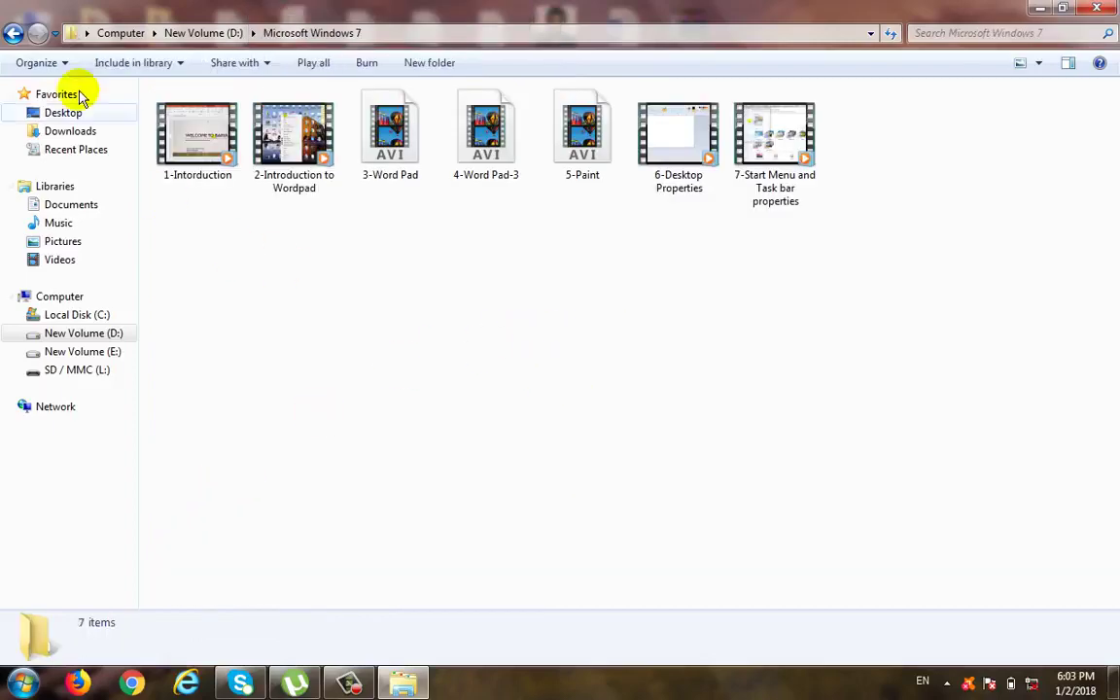
Step: Return to the drive list, reopen New Volume (D:) and look over its folders, including the Microsoft Access, Excel and Windows 7 ones
{"action": "left_click", "coordinate": [14, 33]}
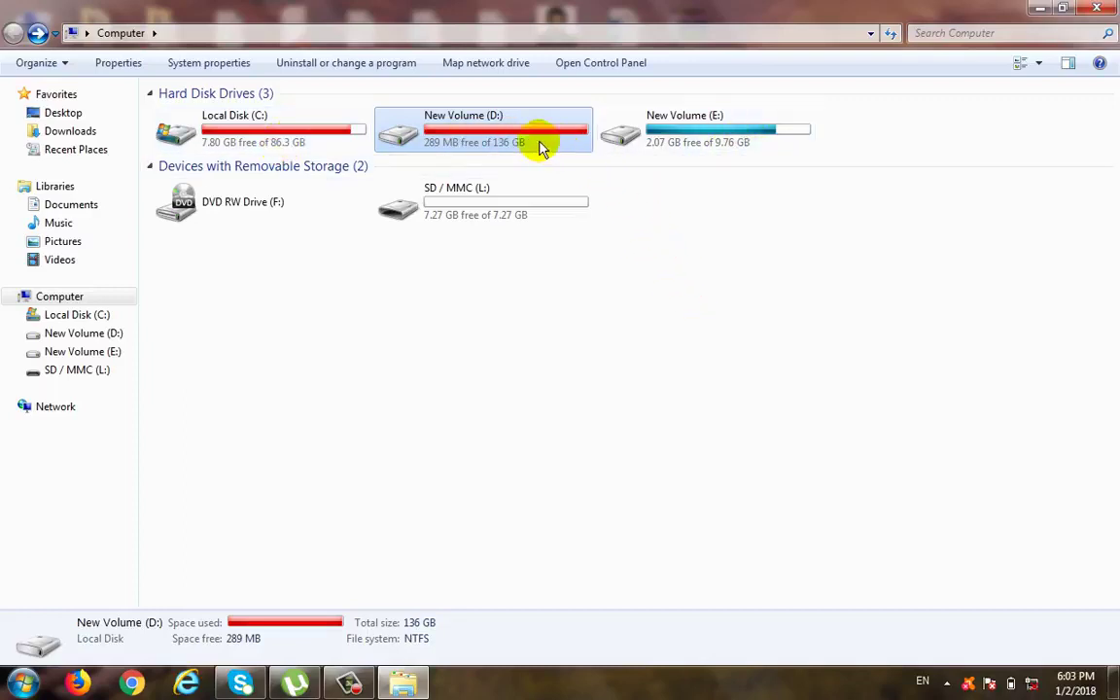
{"action": "double_click", "coordinate": [491, 134]}
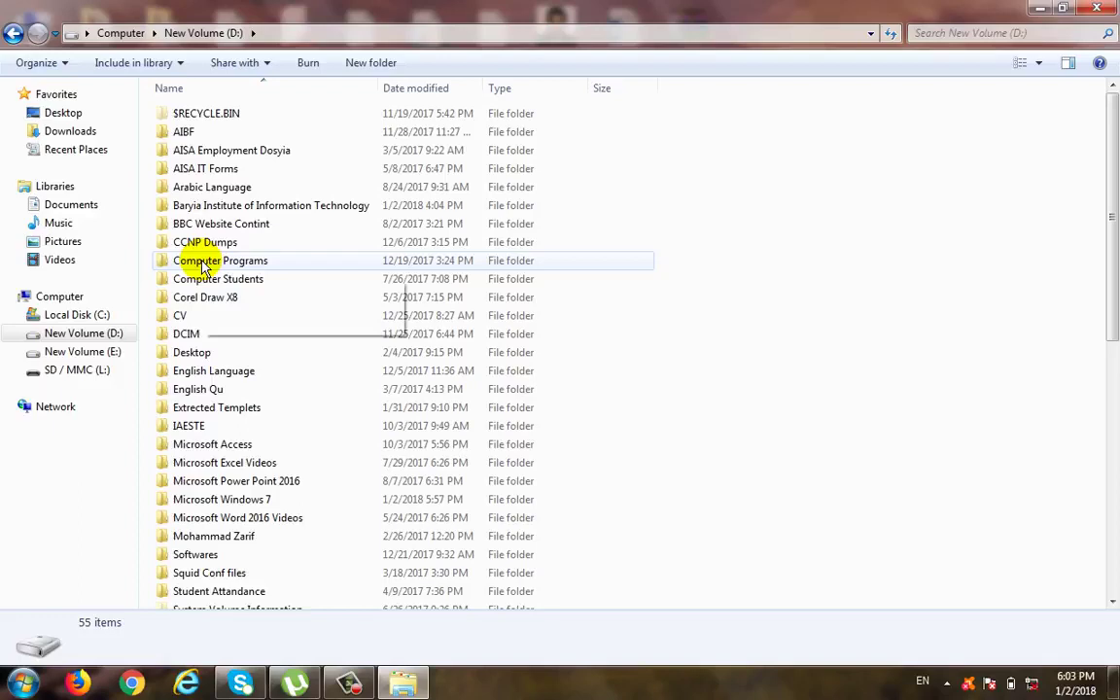
{"action": "mouse_move", "coordinate": [204, 267]}
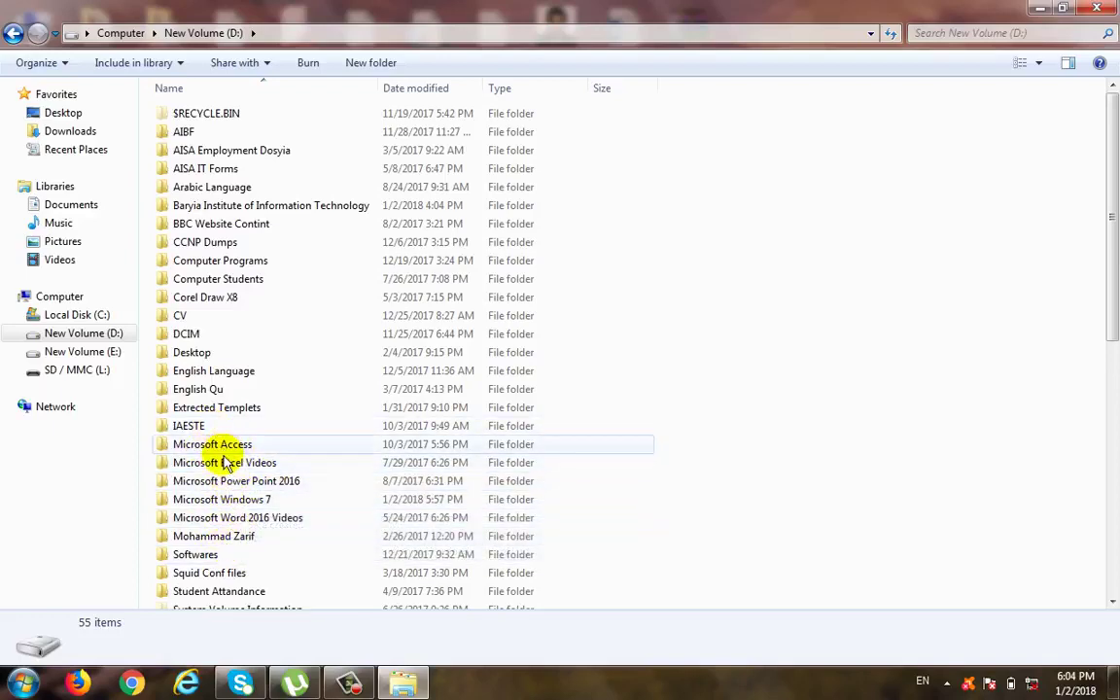
{"action": "mouse_move", "coordinate": [212, 454]}
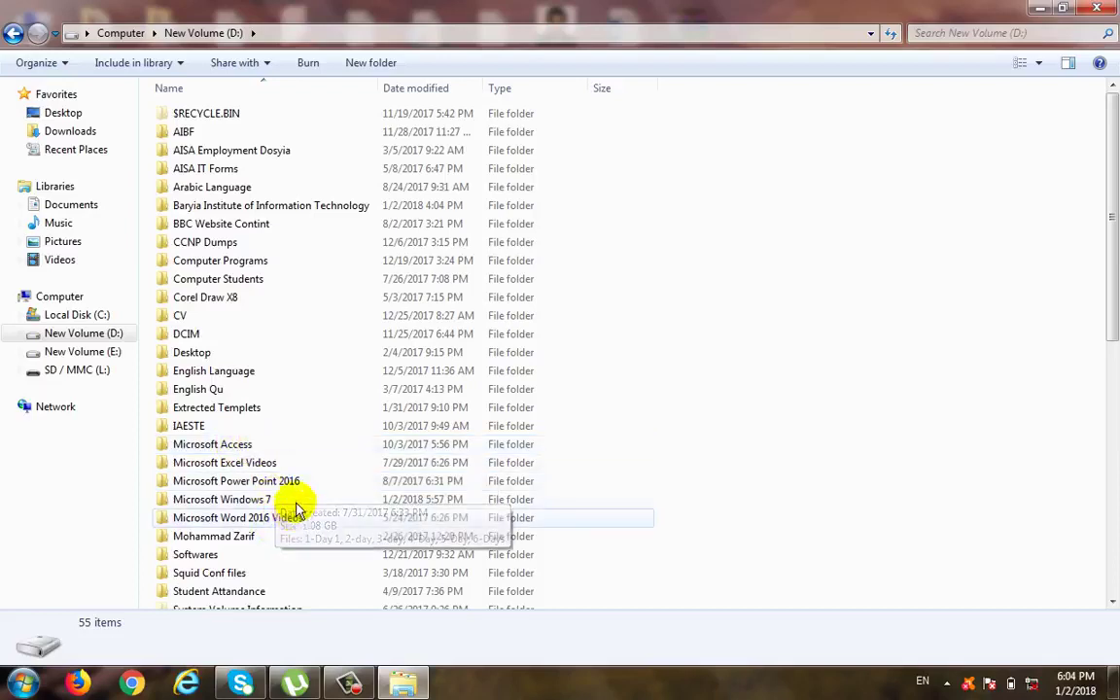
{"action": "mouse_move", "coordinate": [176, 509]}
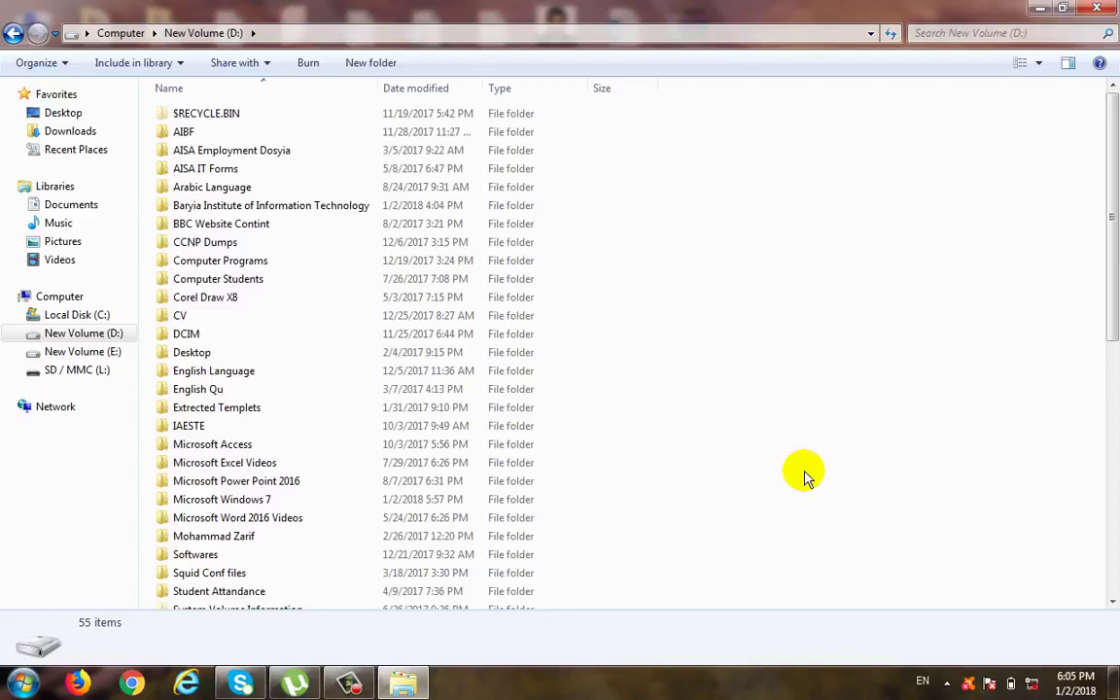
Step: Go back from New Volume (D:) to the drive list and reopen the drive, repeating this once
{"action": "left_click", "coordinate": [14, 33]}
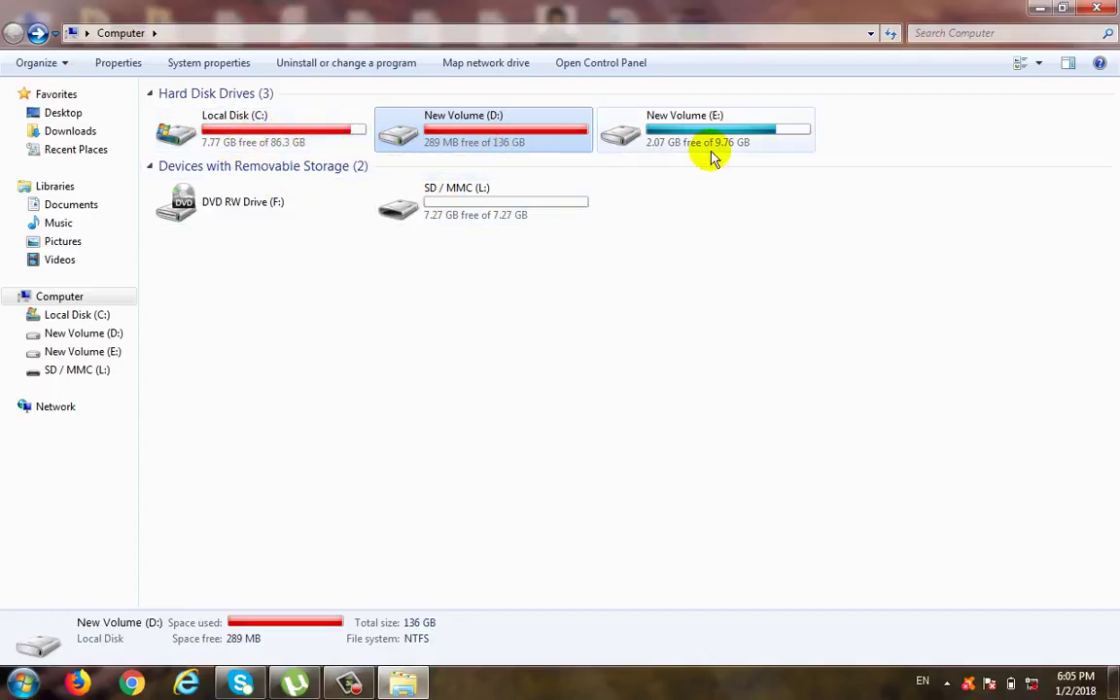
{"action": "double_click", "coordinate": [493, 120]}
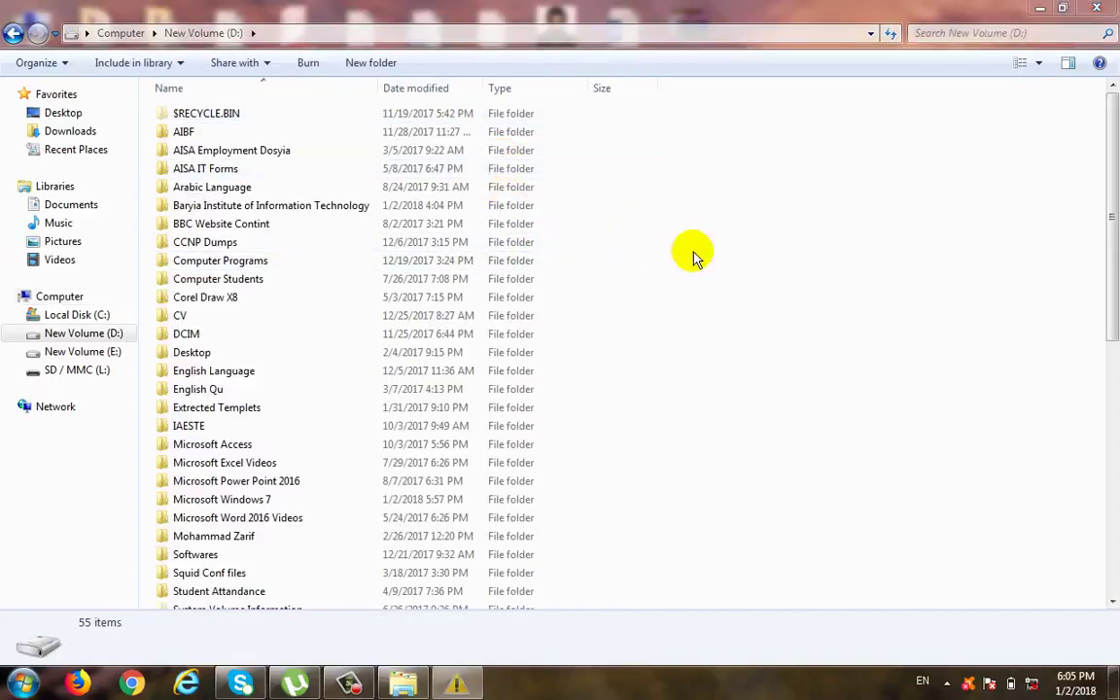
{"action": "left_click", "coordinate": [770, 155]}
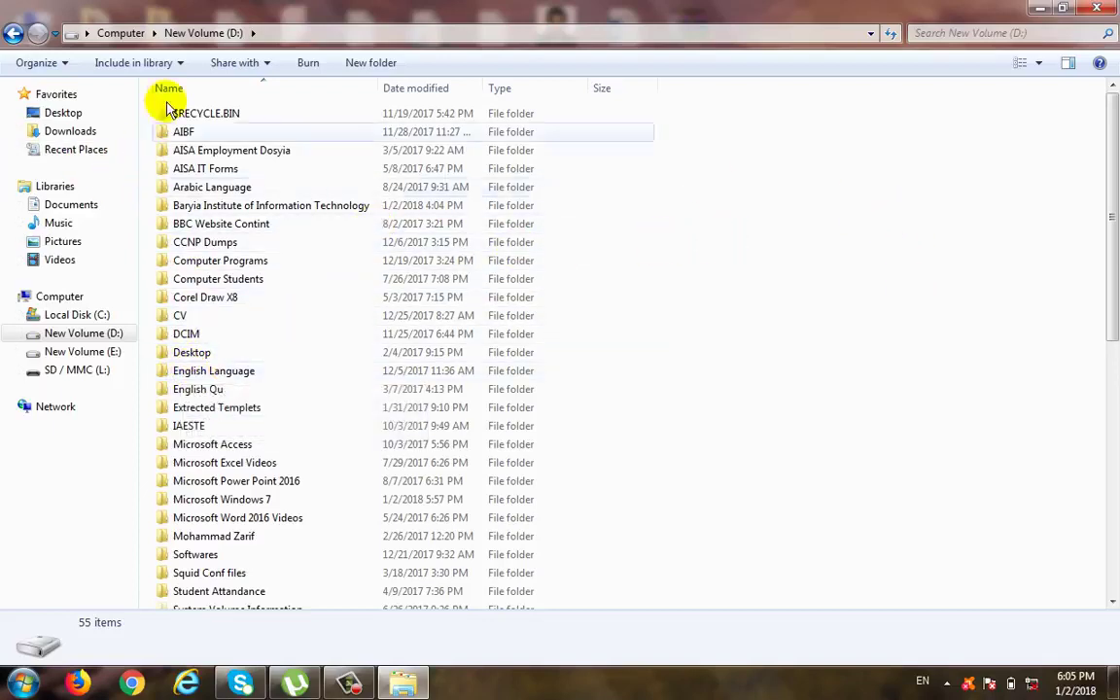
{"action": "left_click", "coordinate": [13, 36]}
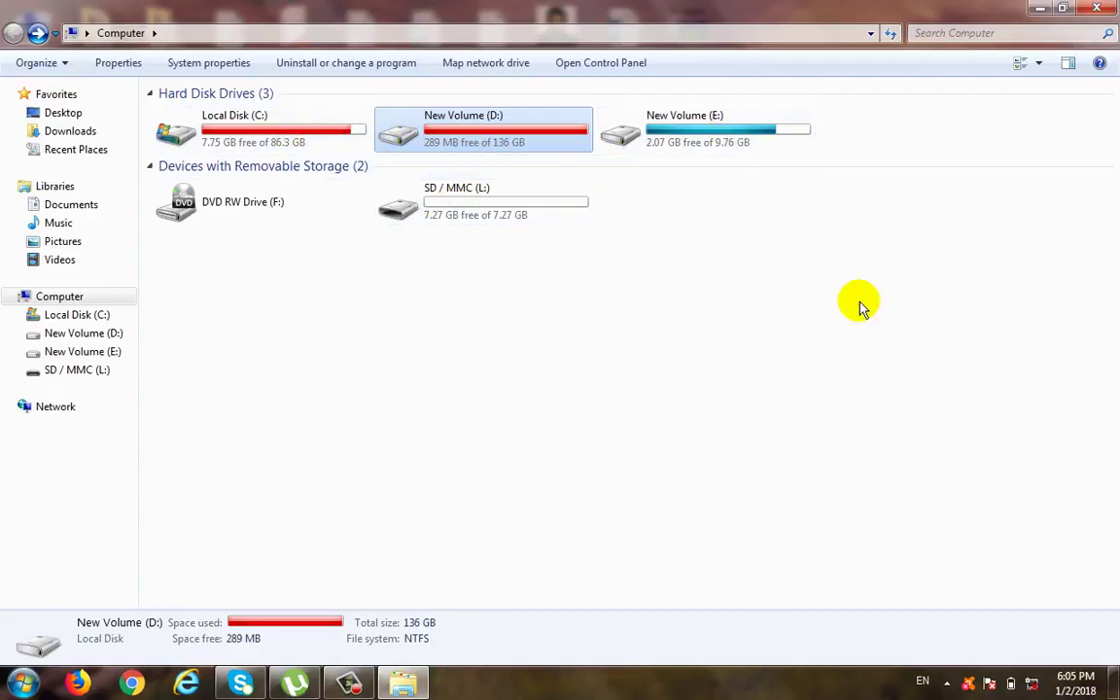
{"action": "double_click", "coordinate": [525, 118]}
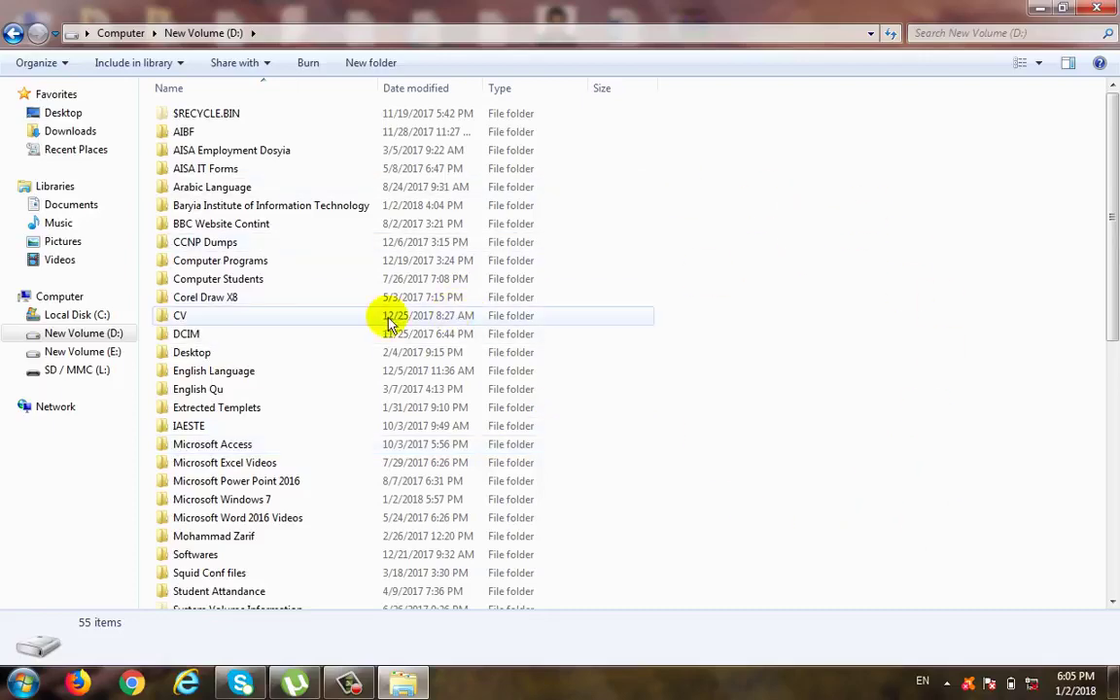
Step: Show the options for the Computer Students folder, and the types of new item that can be created on New Volume (D:)
{"action": "left_click", "coordinate": [179, 282]}
{"action": "right_click", "coordinate": [178, 287]}
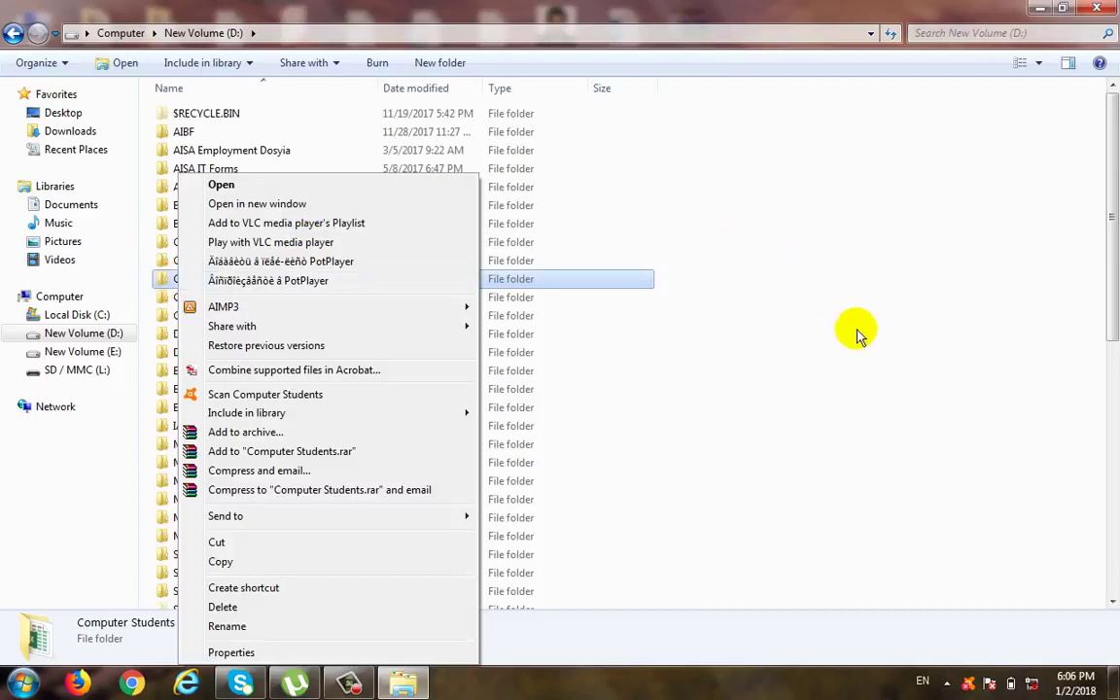
{"action": "left_click", "coordinate": [680, 231]}
{"action": "right_click", "coordinate": [824, 289]}
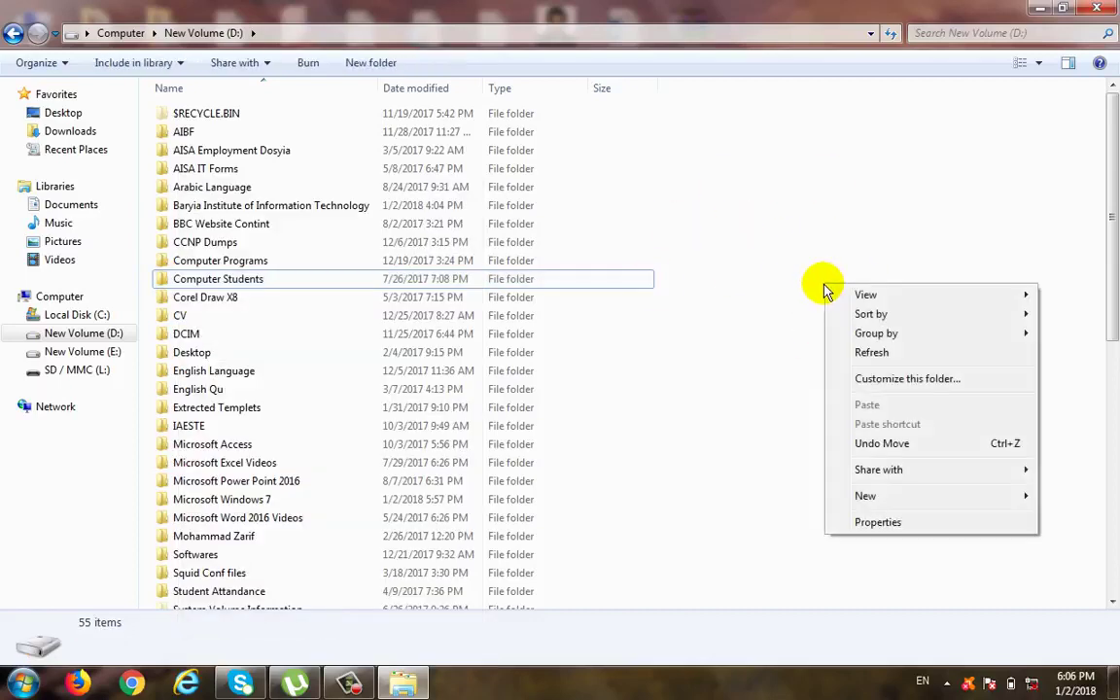
{"action": "mouse_move", "coordinate": [888, 504]}
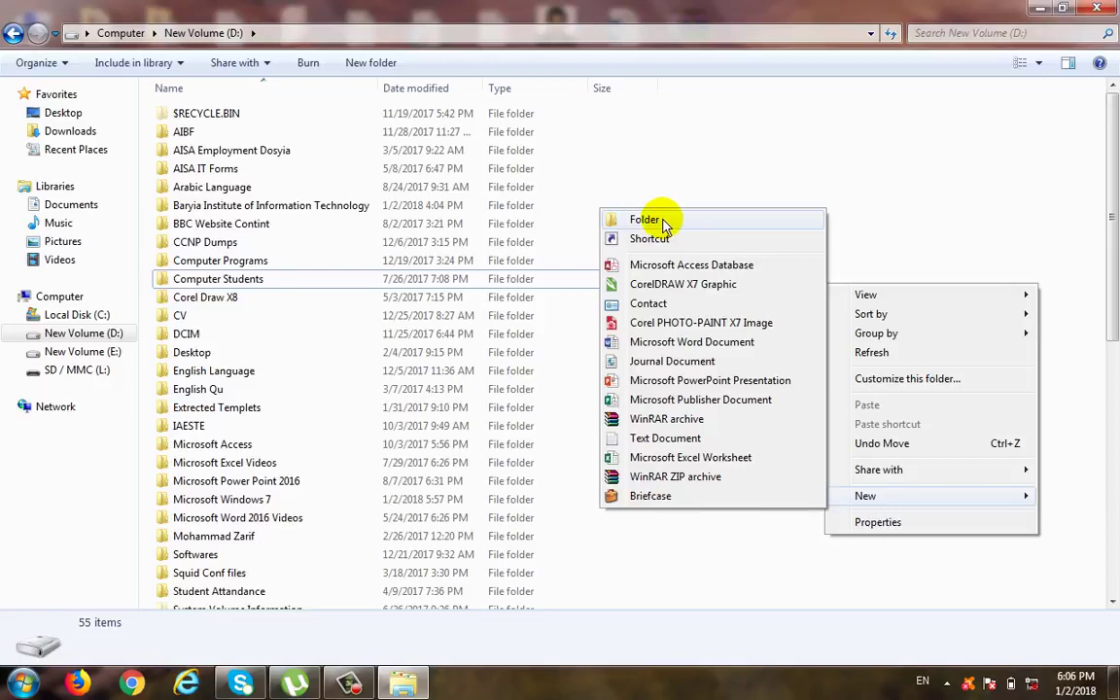
{"action": "left_click", "coordinate": [713, 180]}
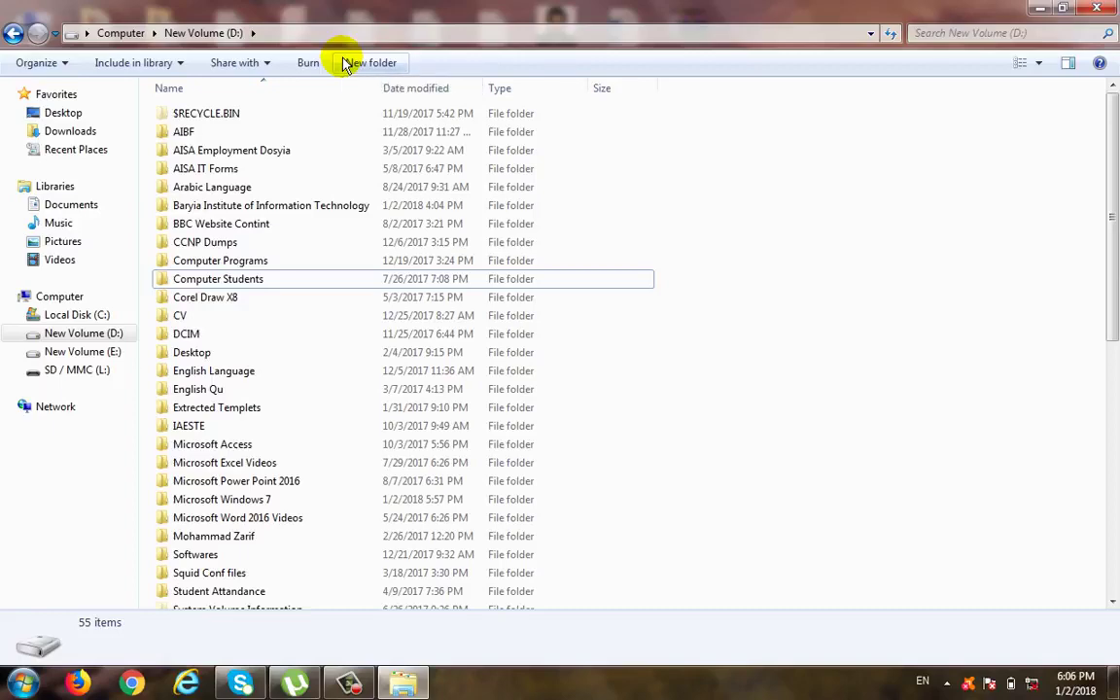
Step: Create a new folder on New Volume (D:) named My Windows Program Files
{"action": "left_click", "coordinate": [344, 64]}
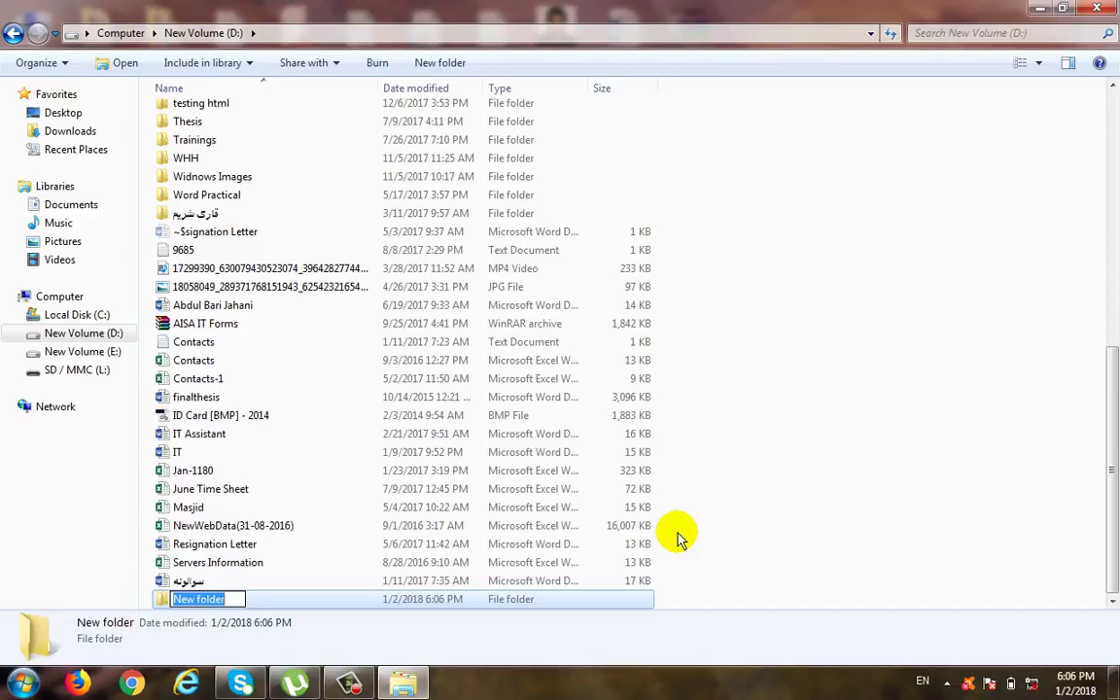
{"action": "type", "text": "My Windows "}
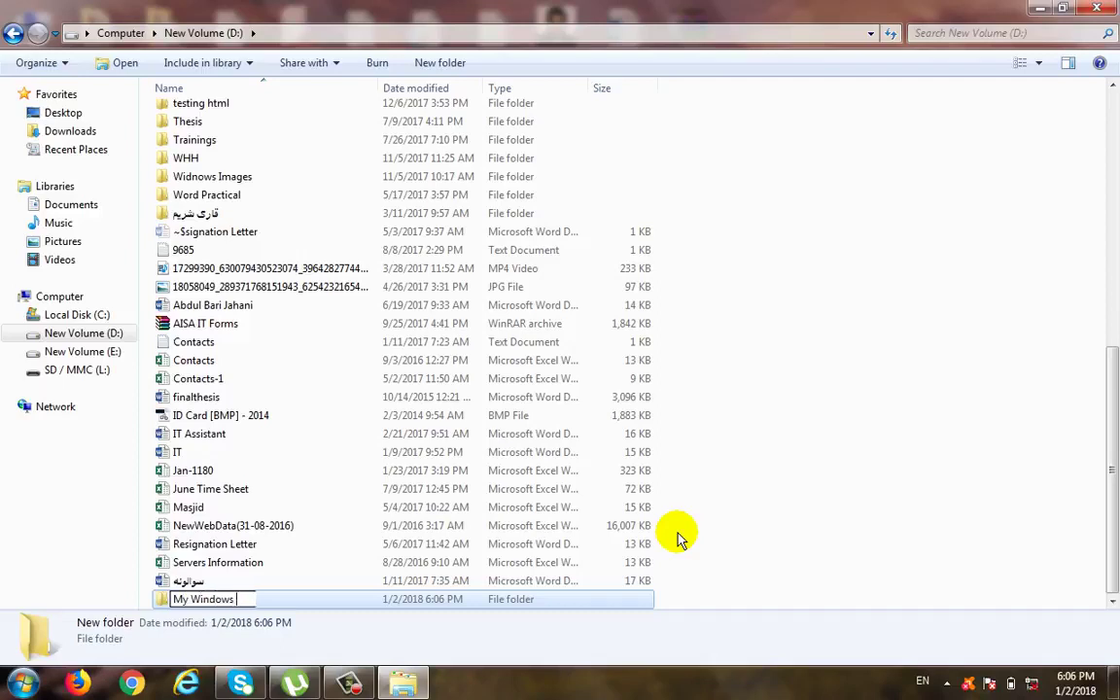
{"action": "type", "text": "Program File"}
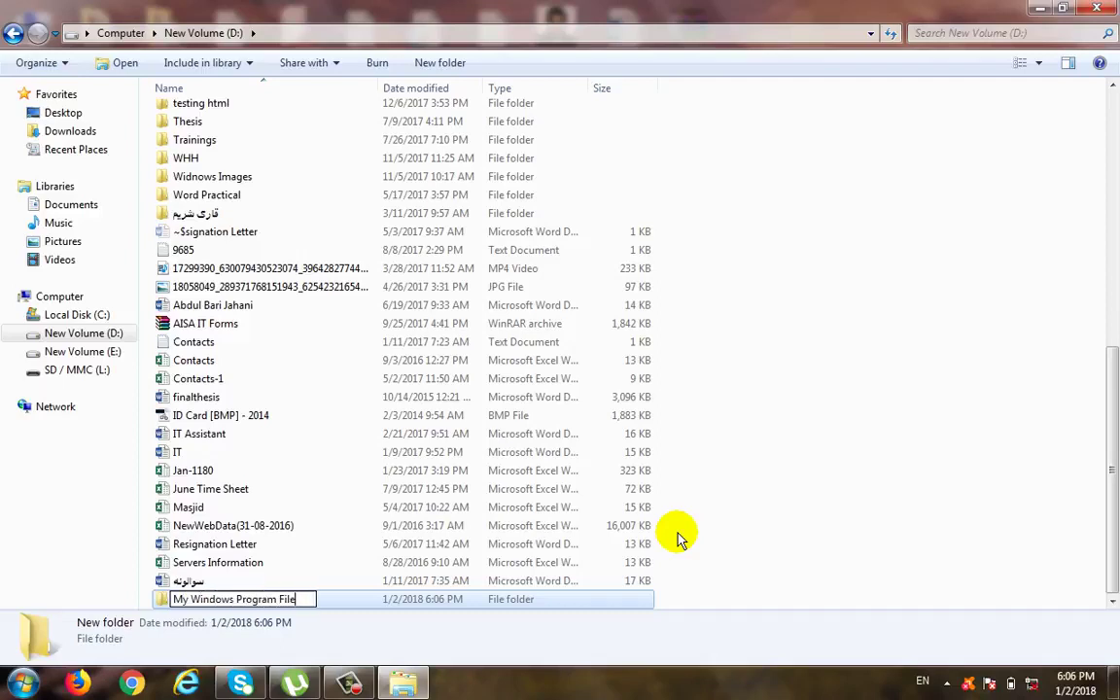
{"action": "type", "text": "s"}
{"action": "key", "text": "Return"}
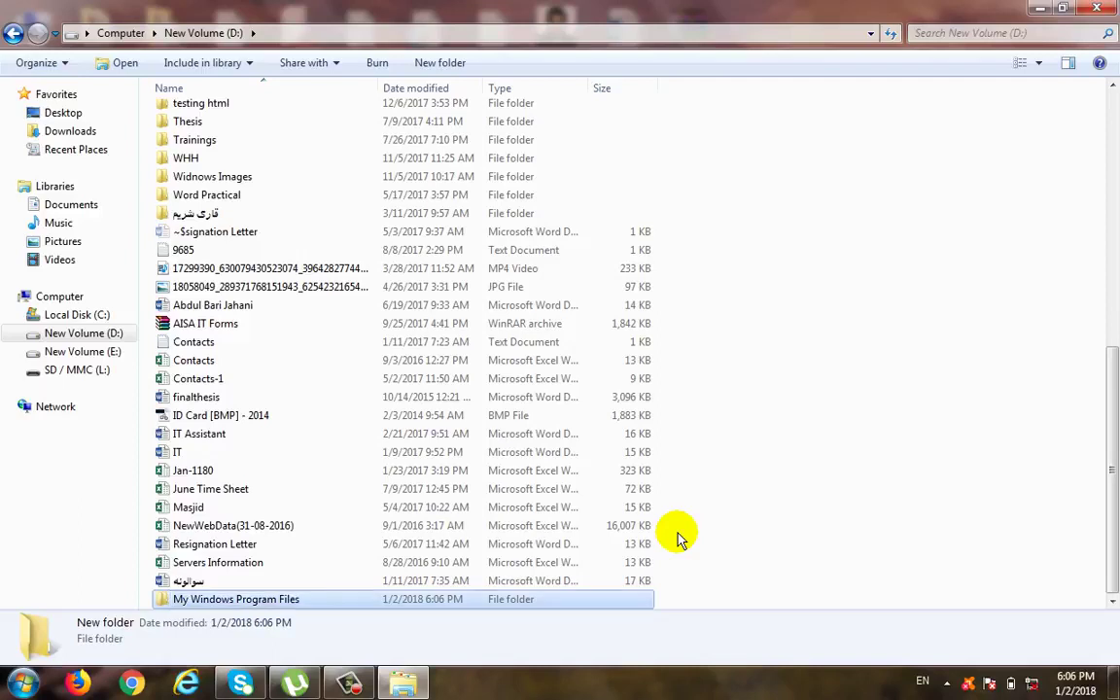
{"action": "left_click", "coordinate": [725, 513]}
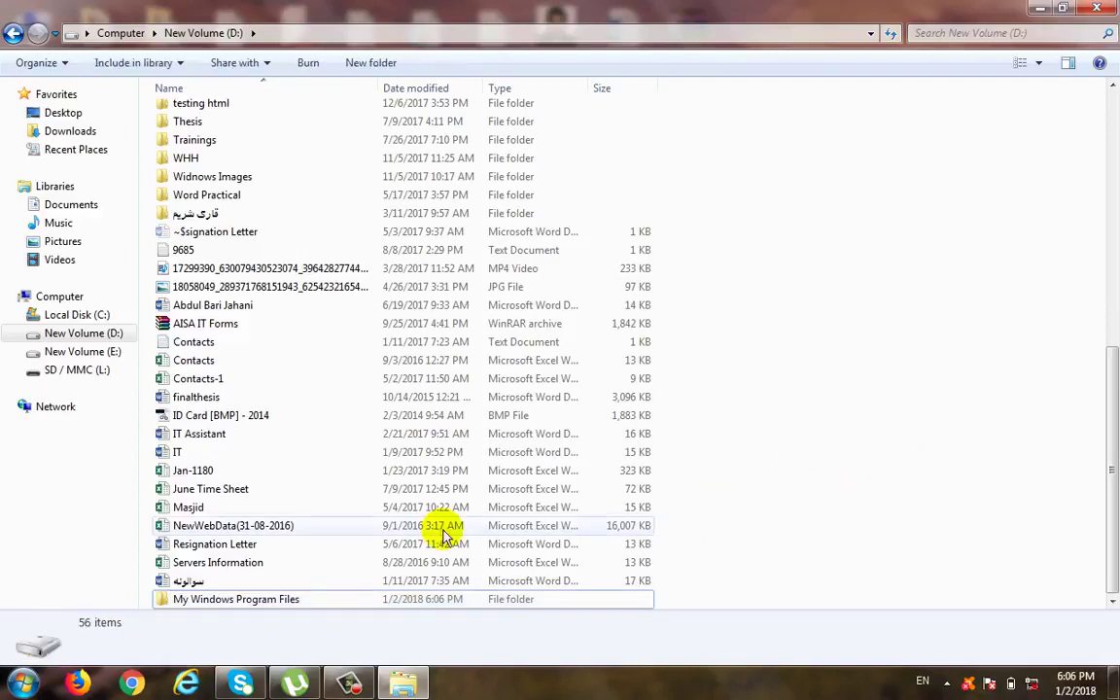
Step: Open the My Windows Program Files folder and show the types of new item that can be created inside it
{"action": "double_click", "coordinate": [258, 599]}
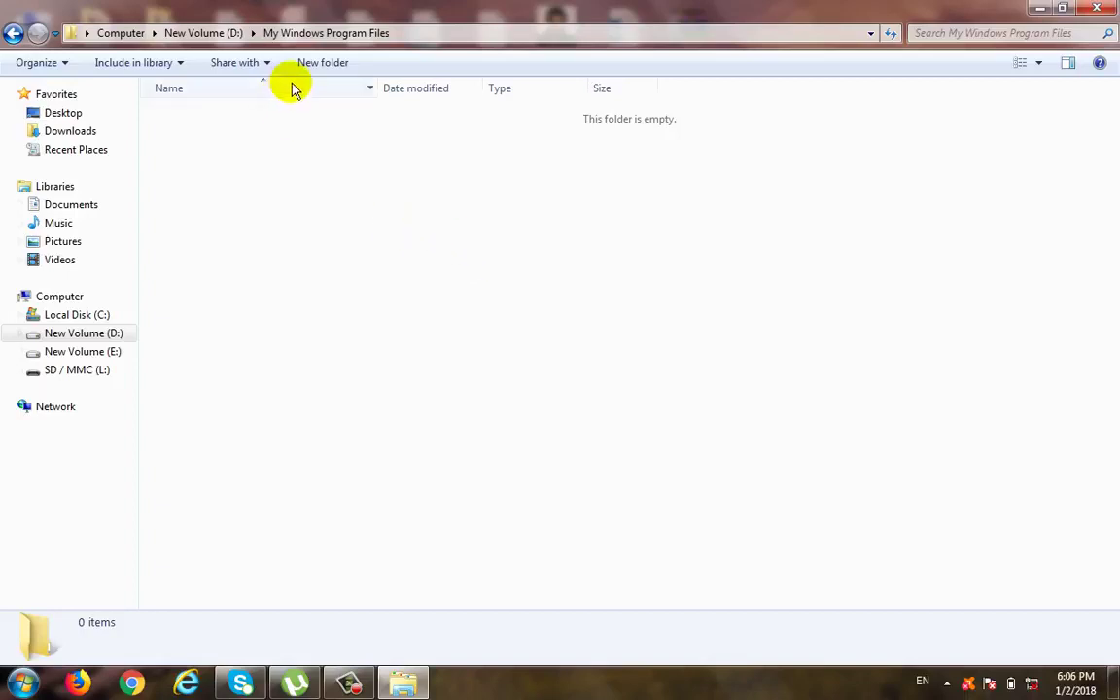
{"action": "right_click", "coordinate": [634, 272]}
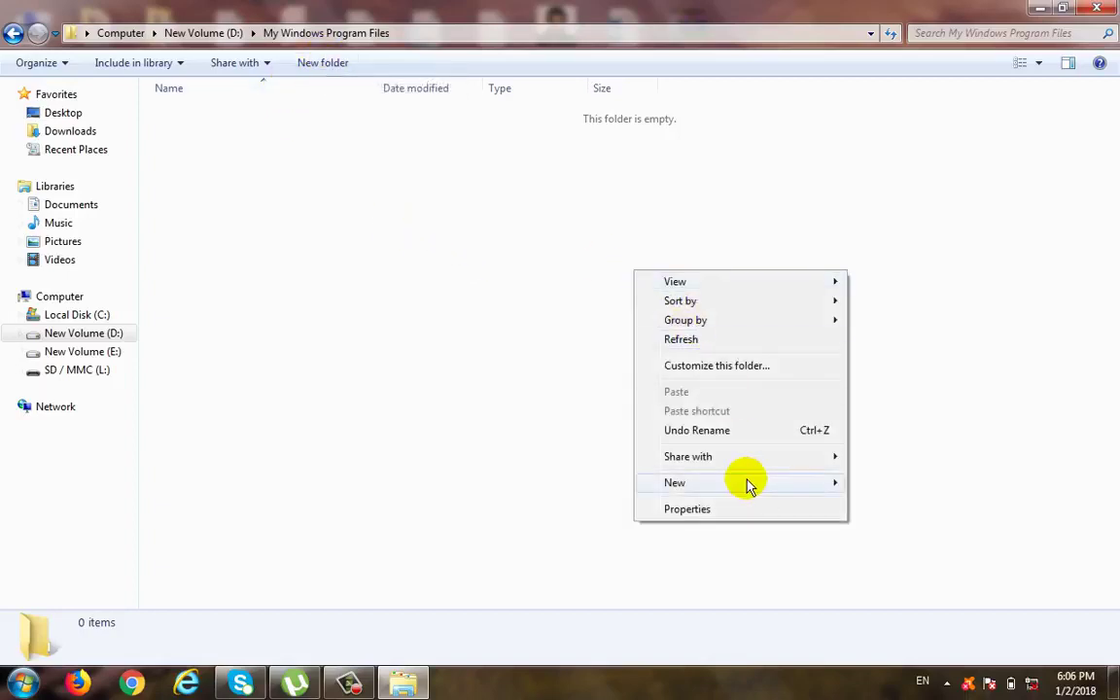
{"action": "mouse_move", "coordinate": [744, 482]}
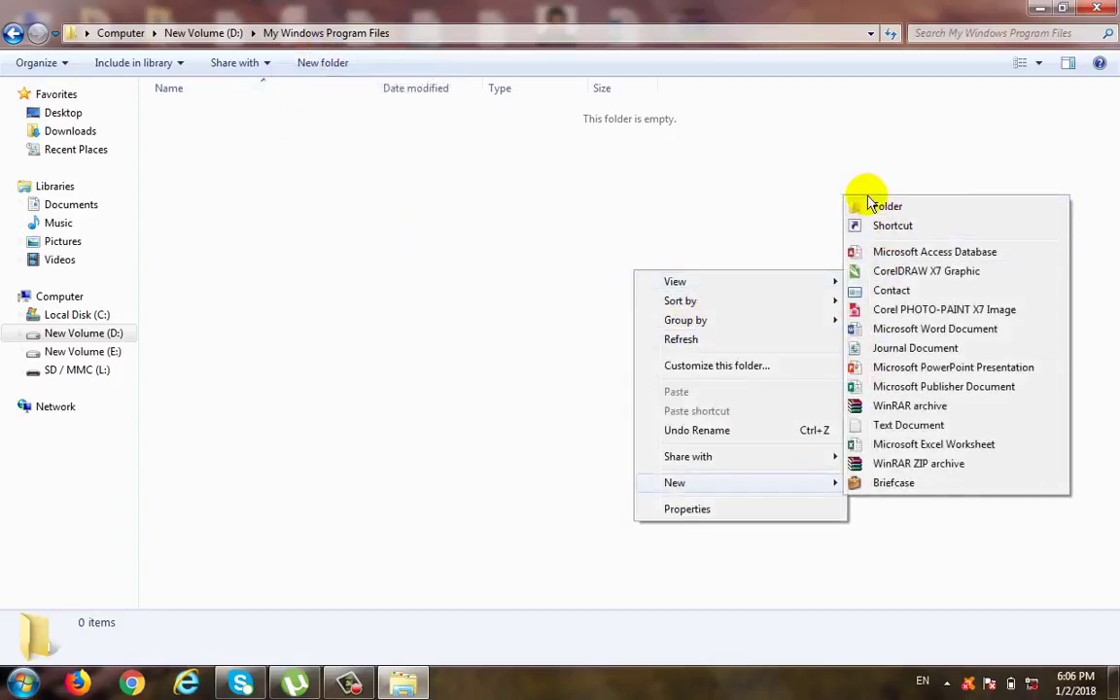
{"action": "right_click", "coordinate": [532, 210]}
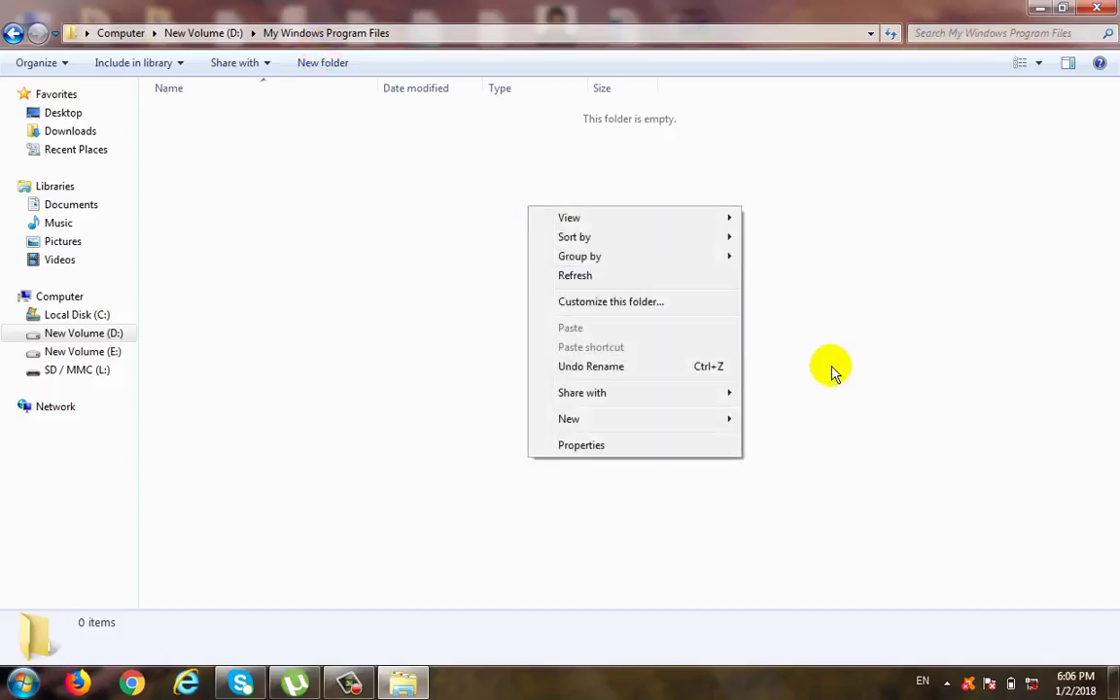
Step: Go to the desktop, show the types of new item that can be created there, and dismiss the options
{"action": "key", "text": "super+d"}
{"action": "right_click", "coordinate": [855, 170]}
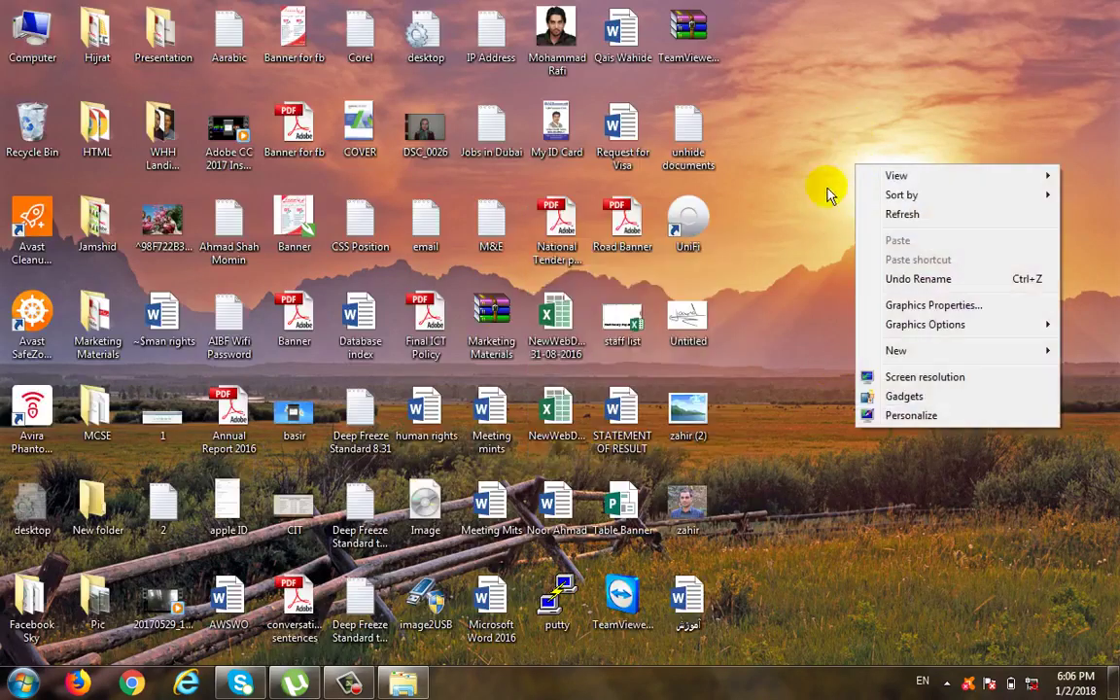
{"action": "mouse_move", "coordinate": [887, 351]}
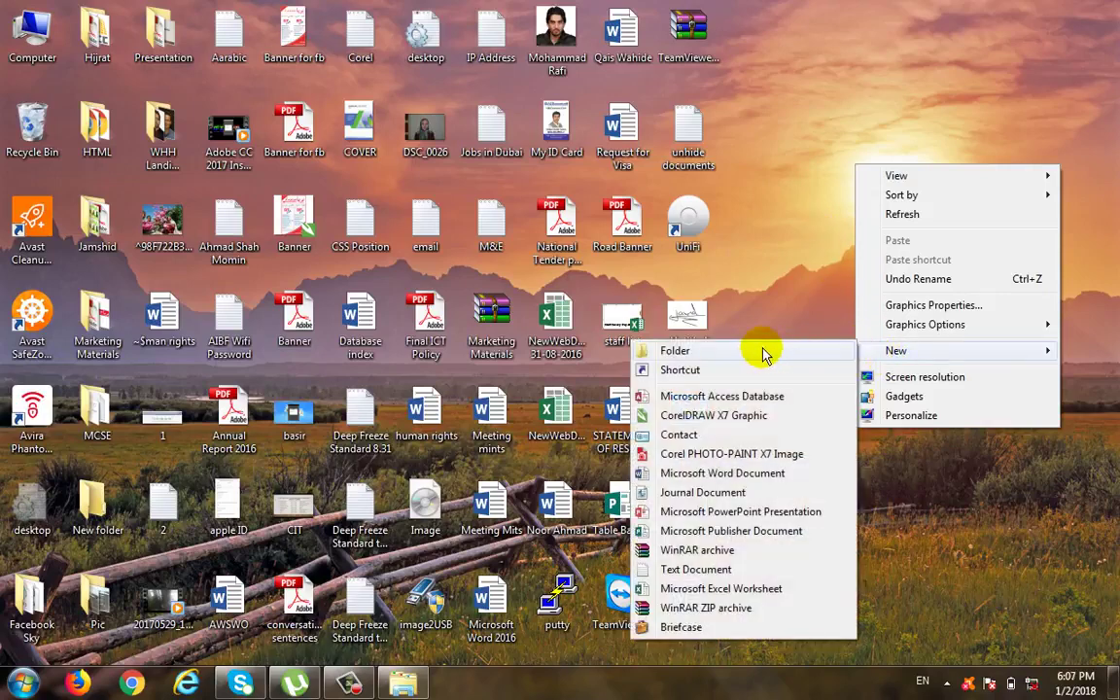
{"action": "left_click", "coordinate": [756, 261]}
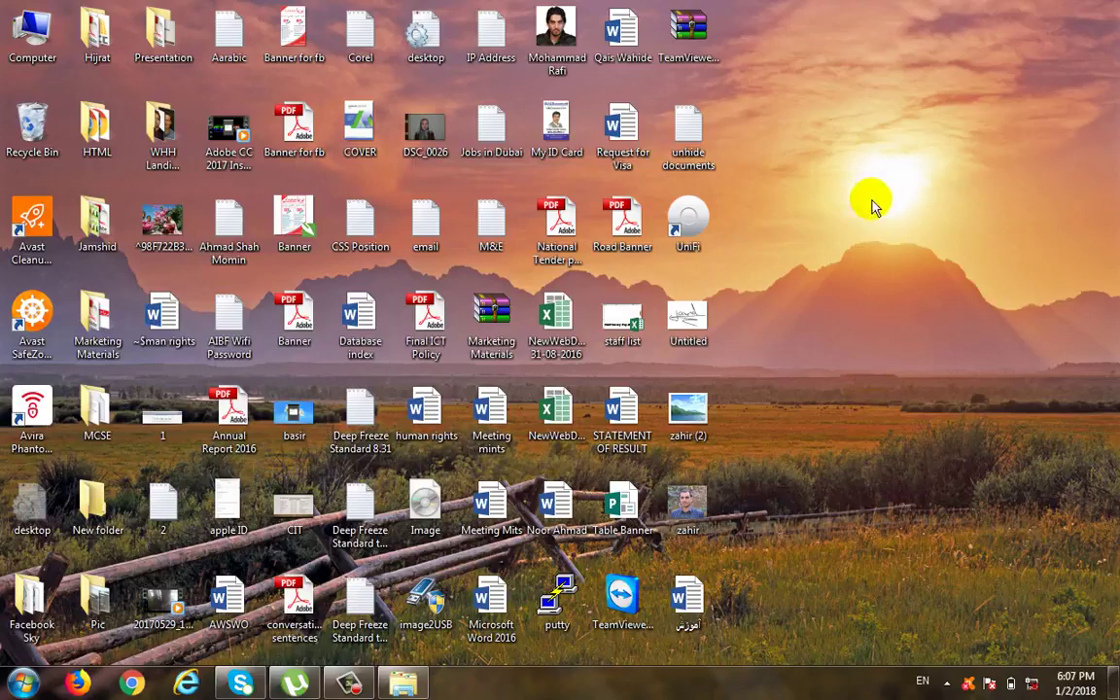
Step: Open Computer, the Documents library and Computer again in turn, and return to the desktop
{"action": "double_click", "coordinate": [32, 34]}
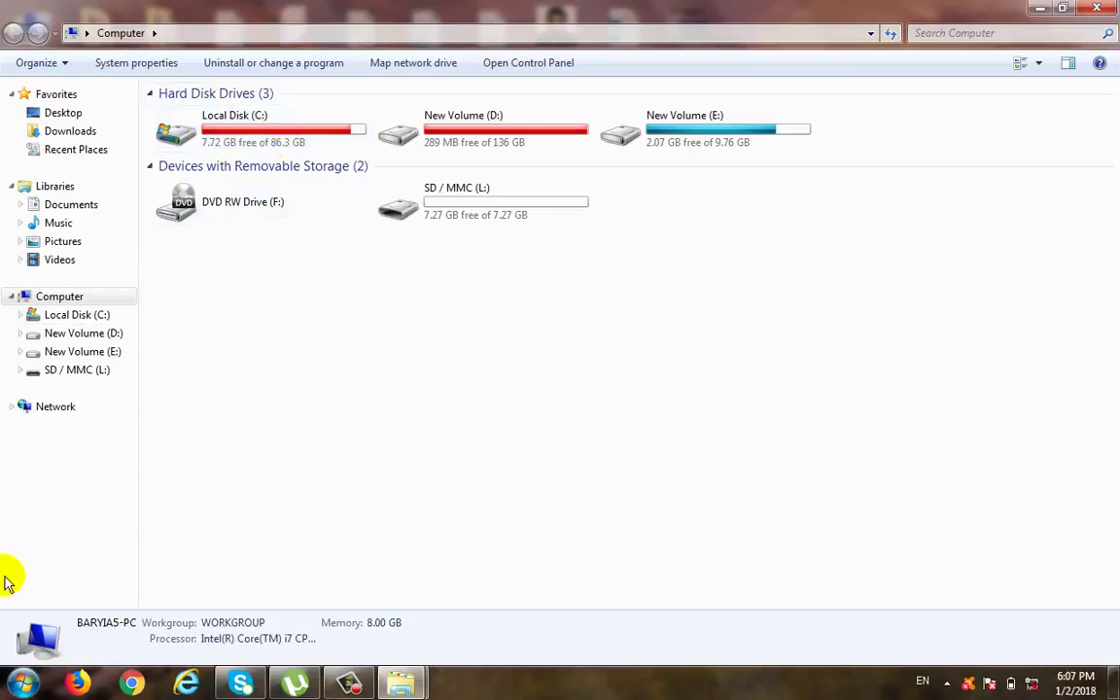
{"action": "left_click", "coordinate": [23, 683]}
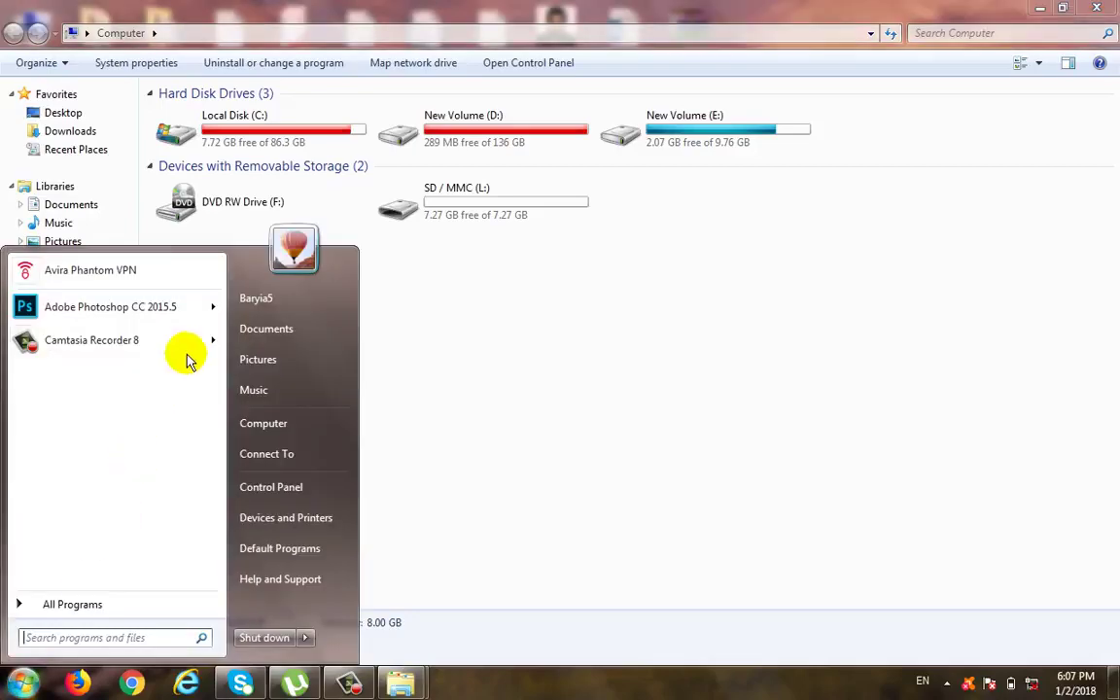
{"action": "left_click", "coordinate": [307, 333]}
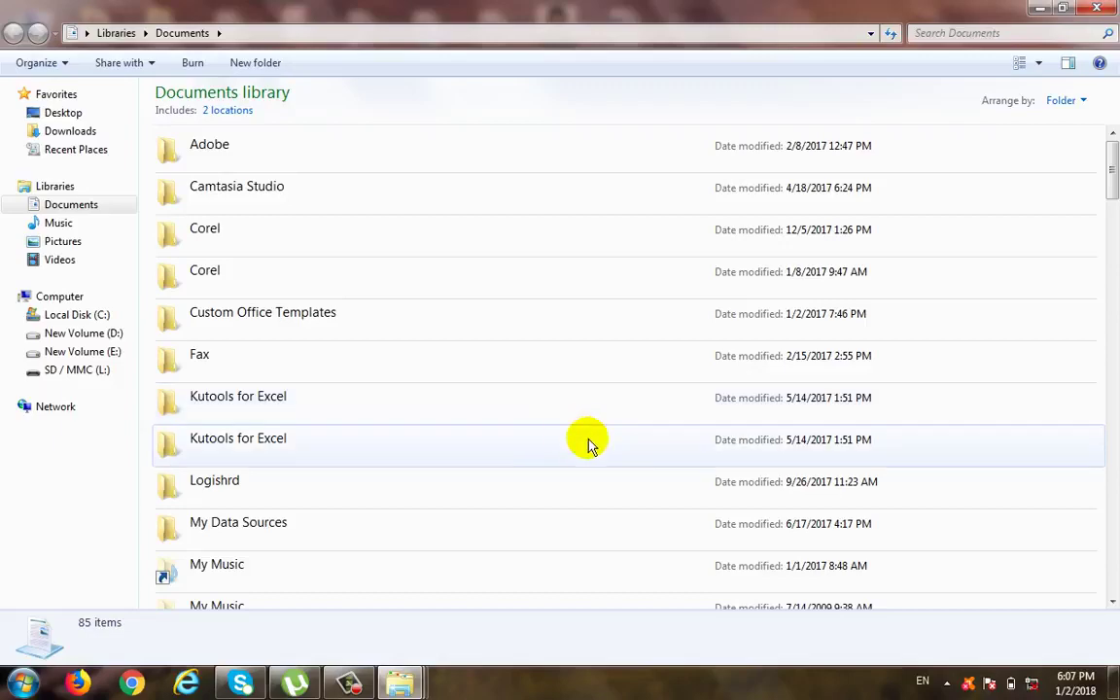
{"action": "key", "text": "super+e"}
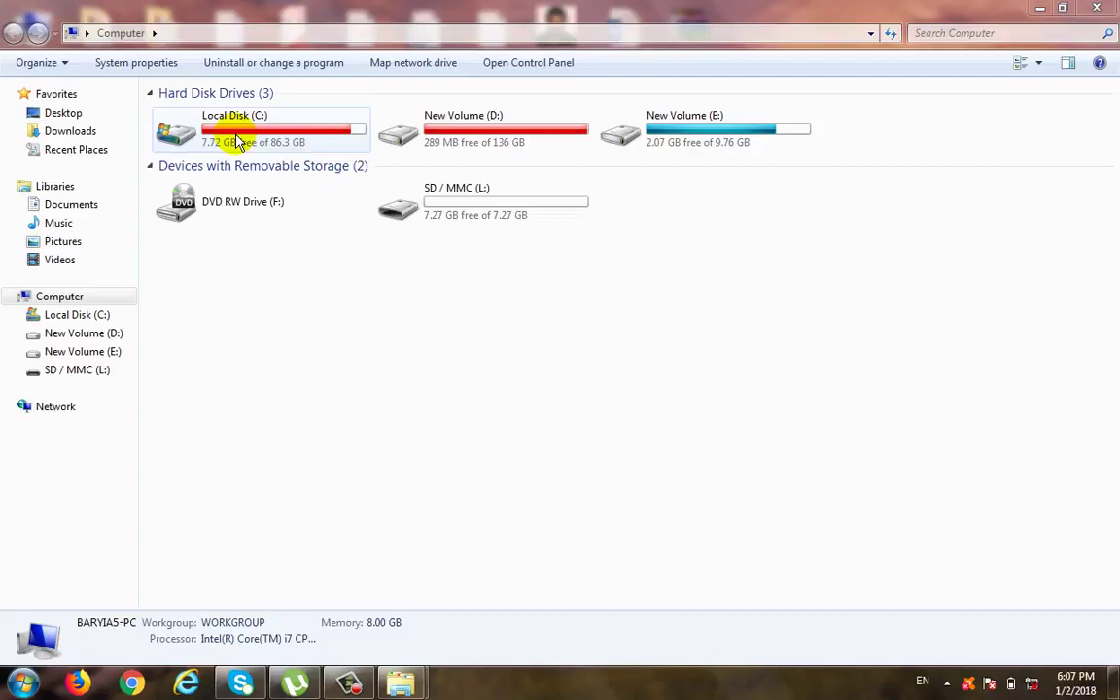
{"action": "key", "text": "super+d"}
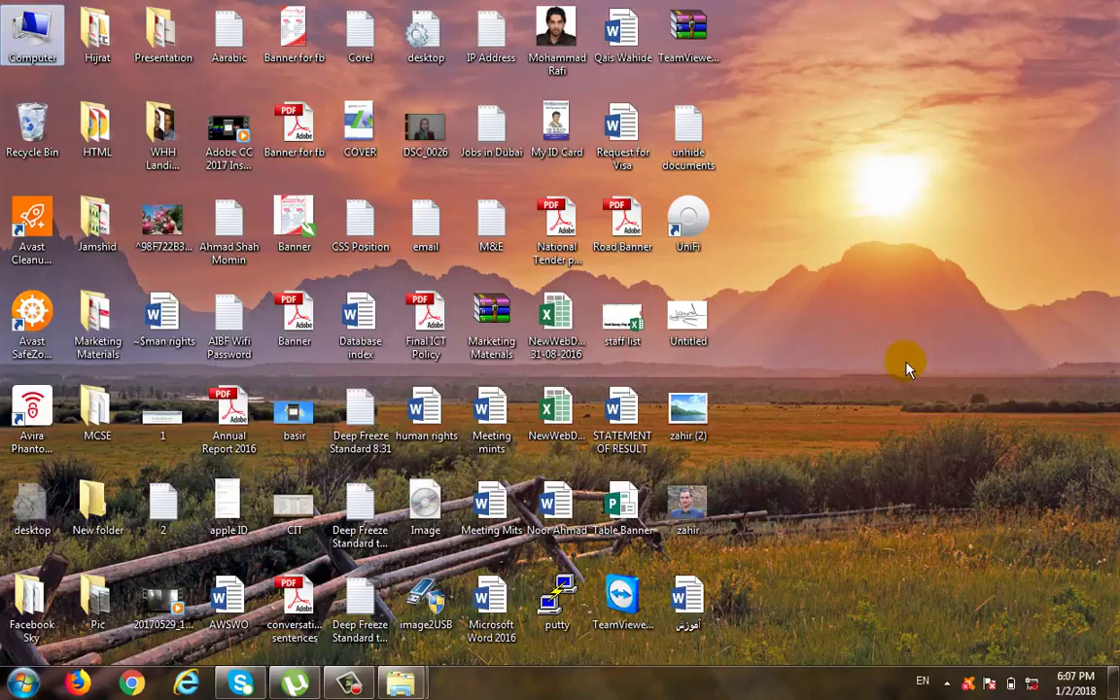
Step: Open Computer through Start, maximise its window and close it
{"action": "left_click", "coordinate": [22, 684]}
{"action": "left_click", "coordinate": [293, 434]}
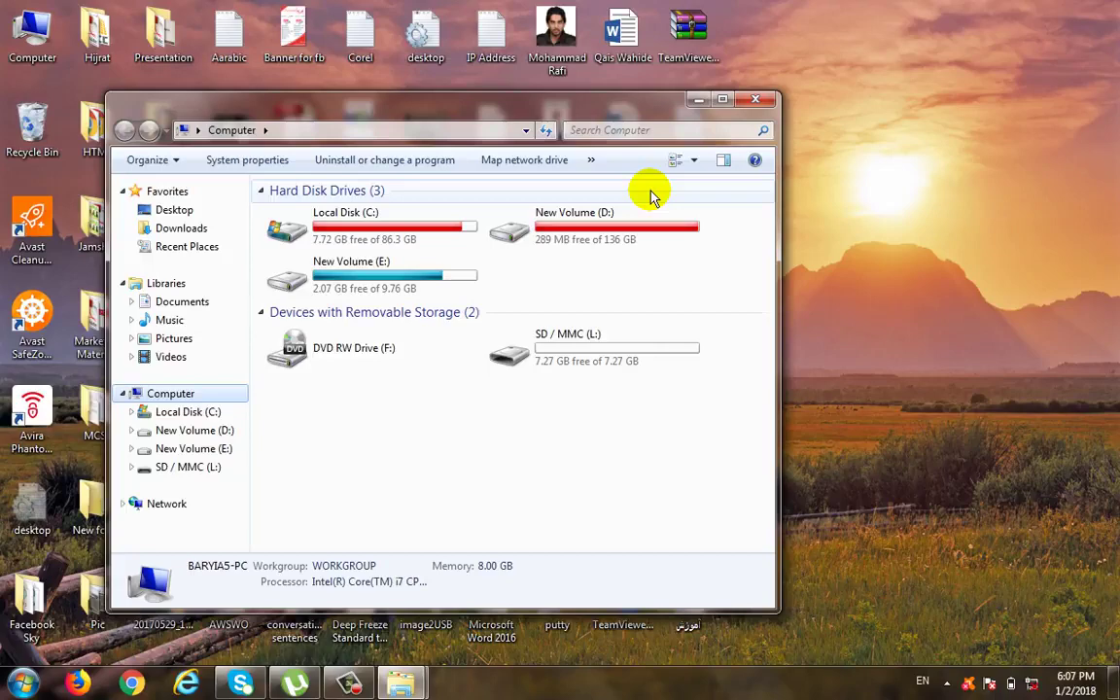
{"action": "left_click", "coordinate": [722, 100]}
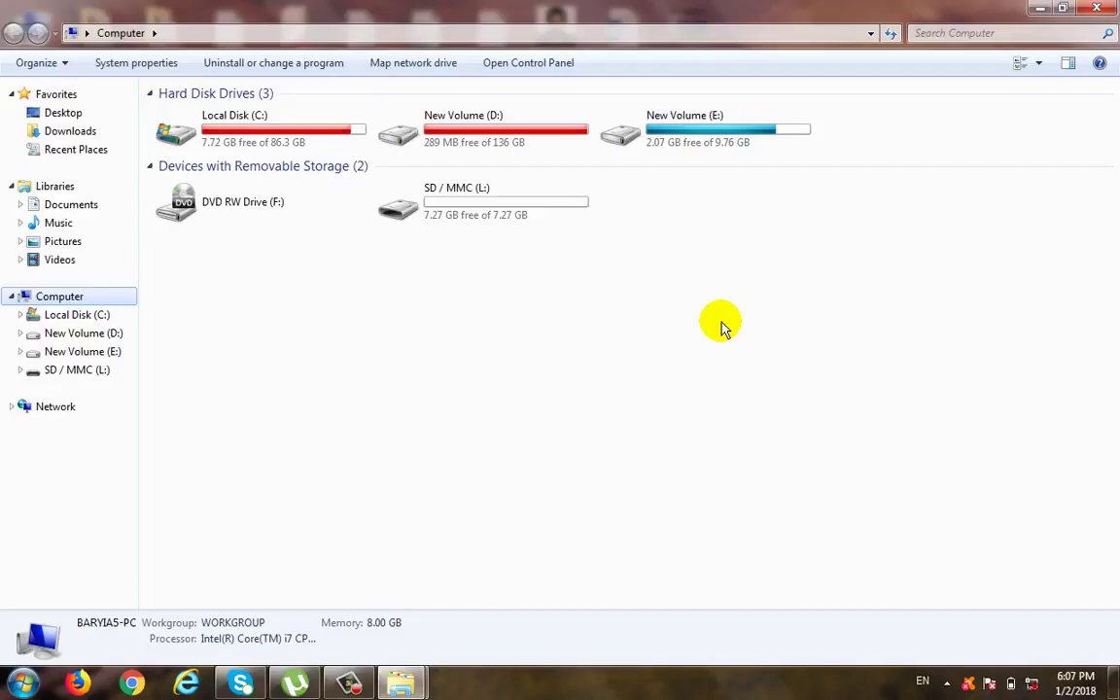
{"action": "key", "text": "alt+F4"}
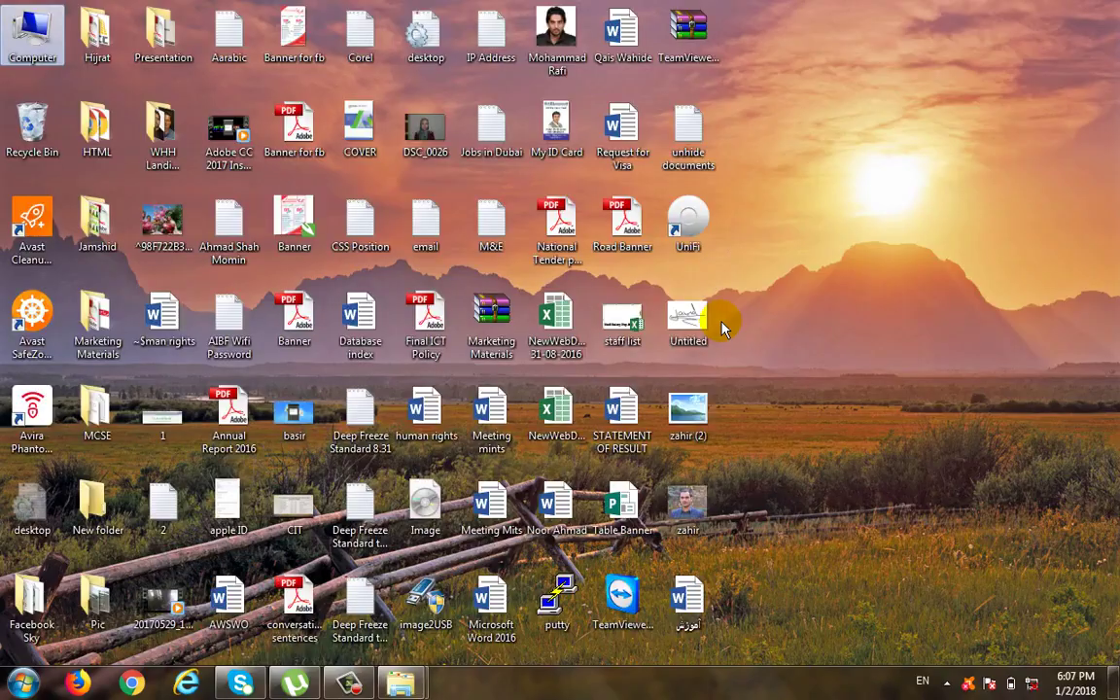
{"action": "left_click", "coordinate": [418, 683]}
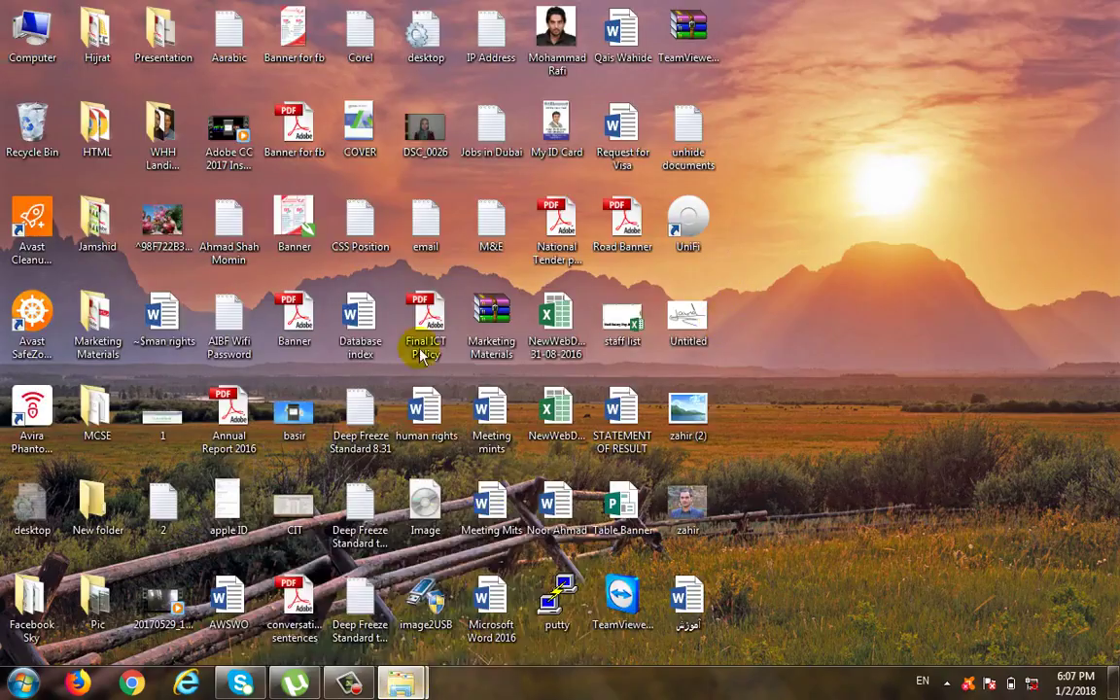
Step: Open Computer directly from the desktop, look over its drives and close the window
{"action": "key", "text": "super+e"}
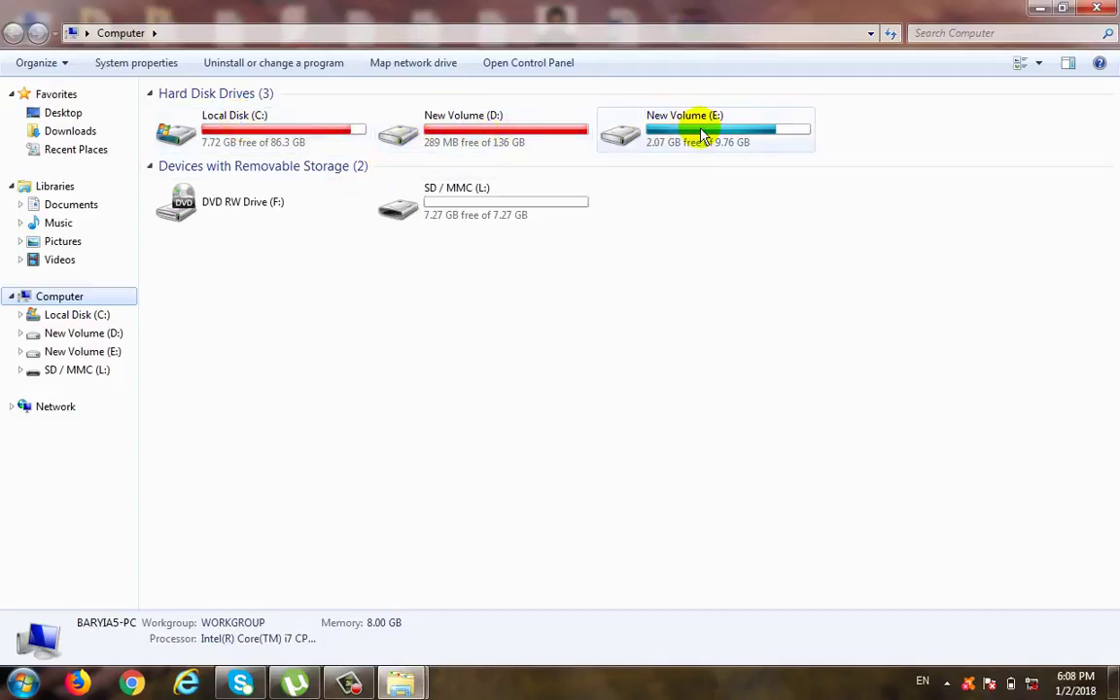
{"action": "mouse_move", "coordinate": [702, 136]}
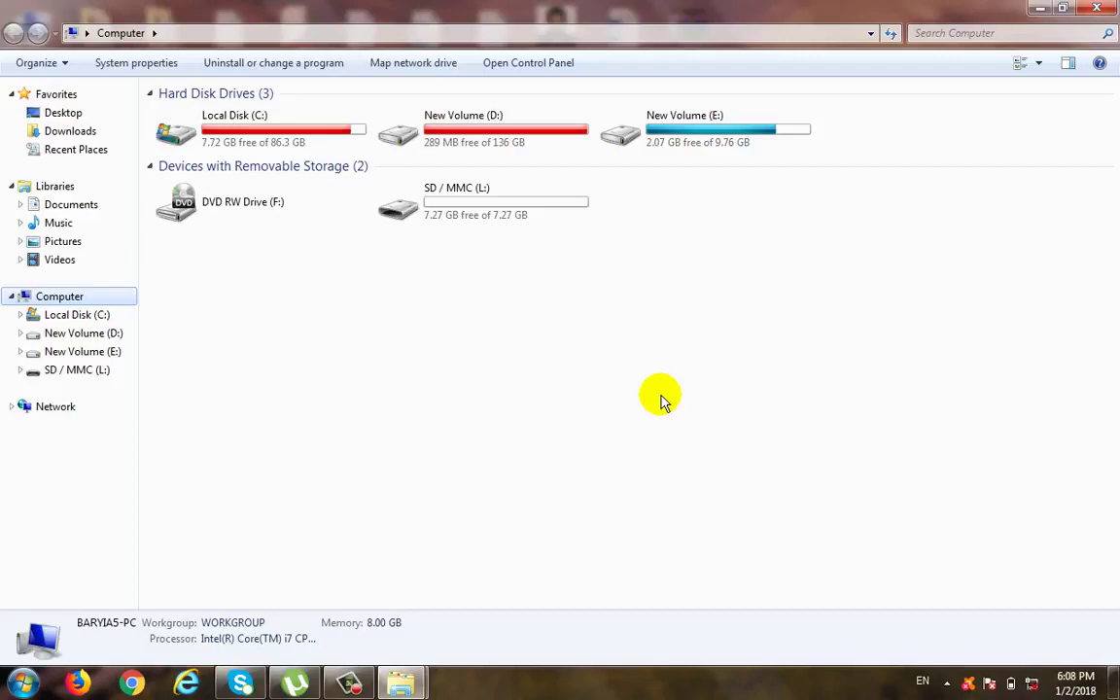
{"action": "key", "text": "alt+F4"}
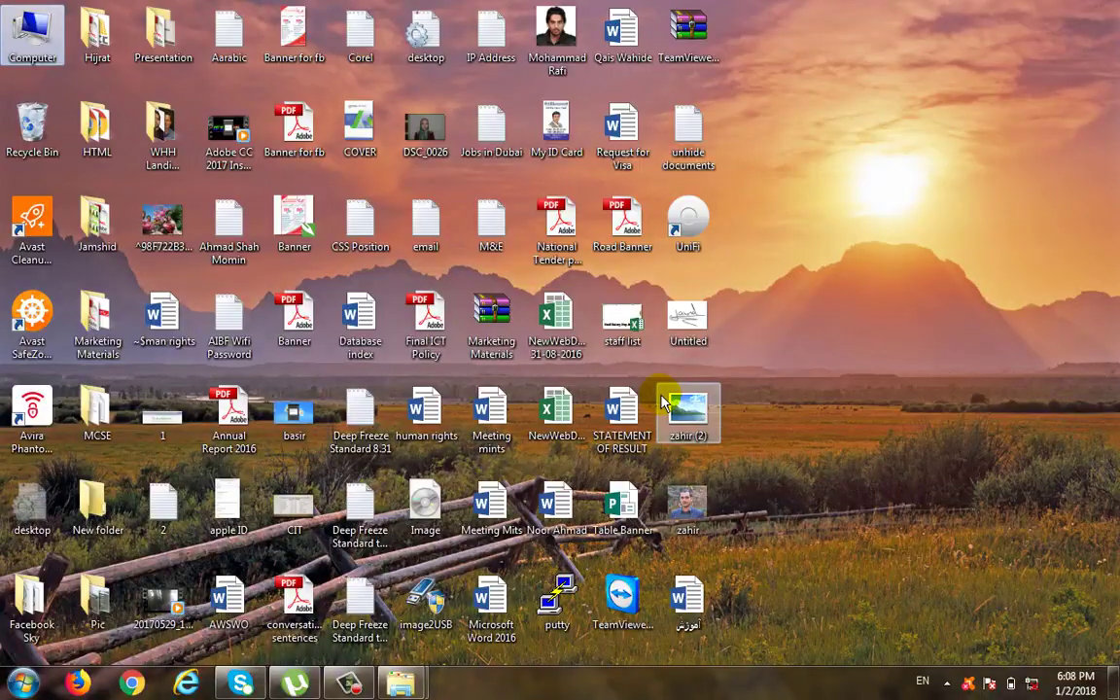
Step: Return to the Computer window that is still open and open New Volume (D:)
{"action": "left_click", "coordinate": [420, 687]}
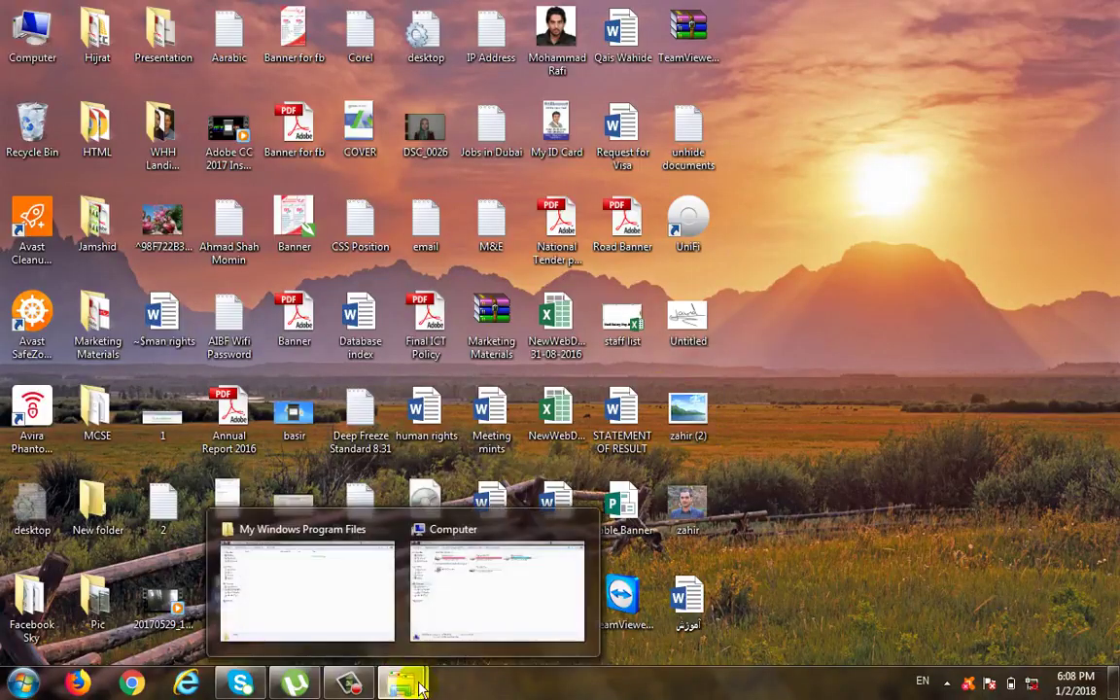
{"action": "left_click", "coordinate": [463, 610]}
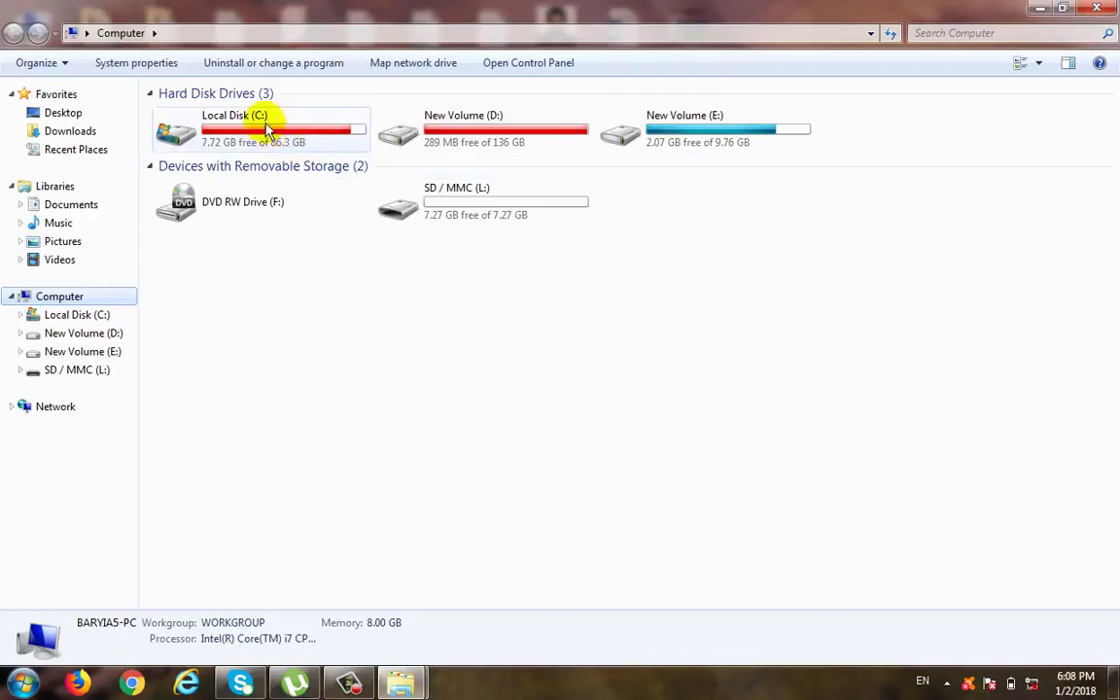
{"action": "double_click", "coordinate": [475, 135]}
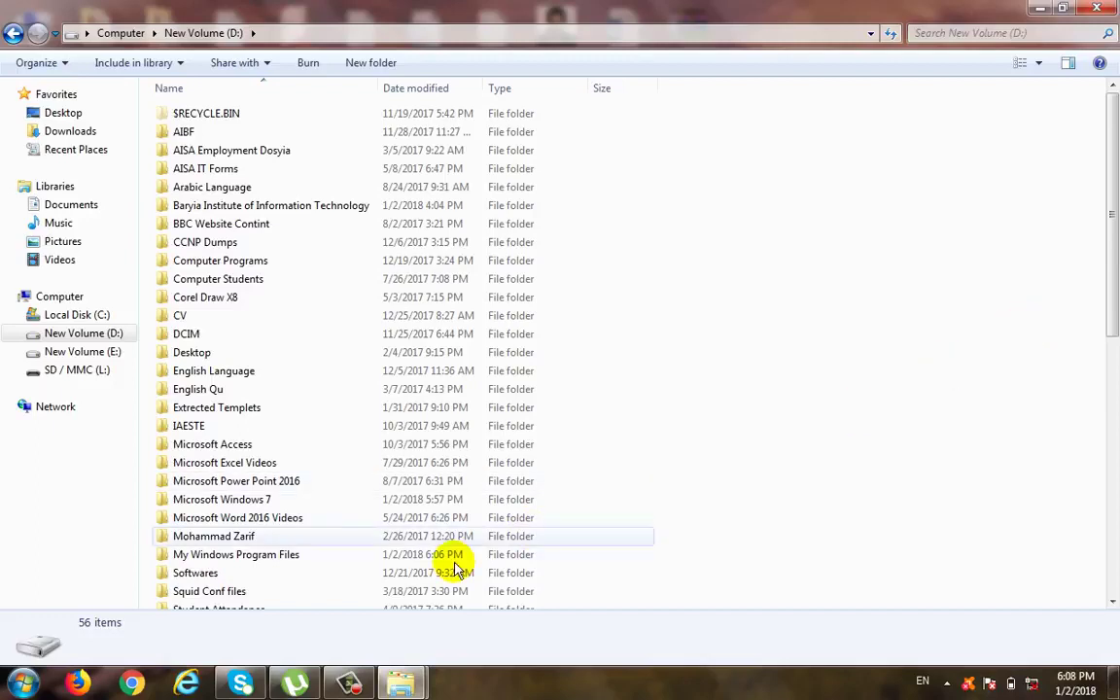
Step: Rename the My Windows Program Files folder on drive D: to My Windows
{"action": "left_click", "coordinate": [249, 564]}
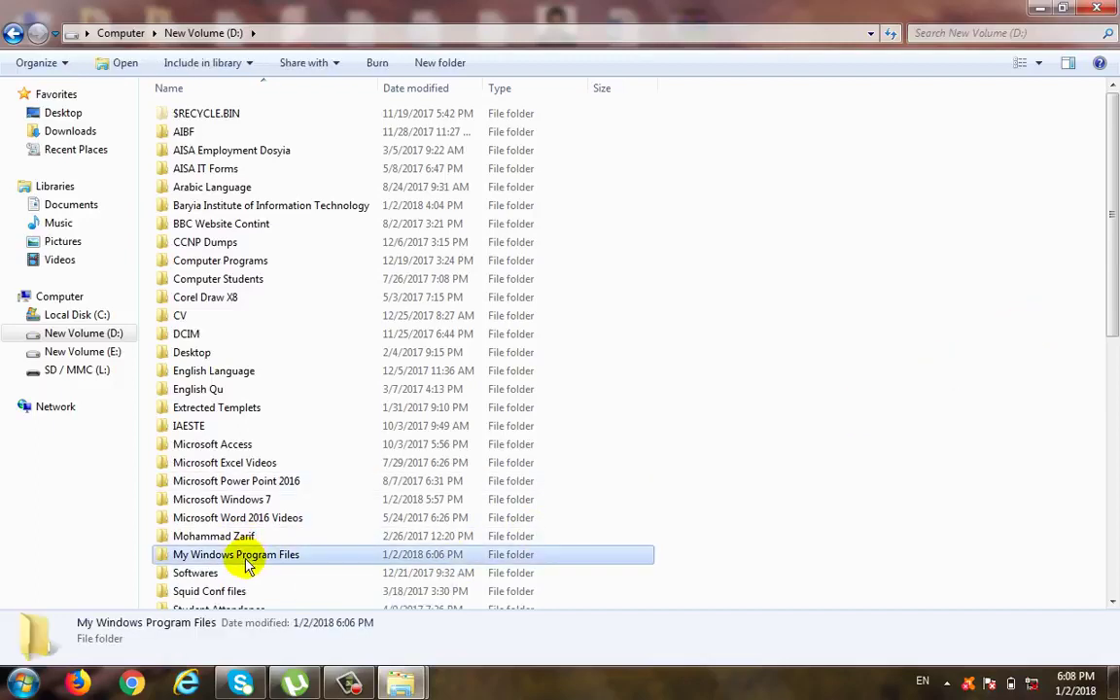
{"action": "scroll", "coordinate": [225, 510], "scroll_direction": "down", "scroll_amount": 1}
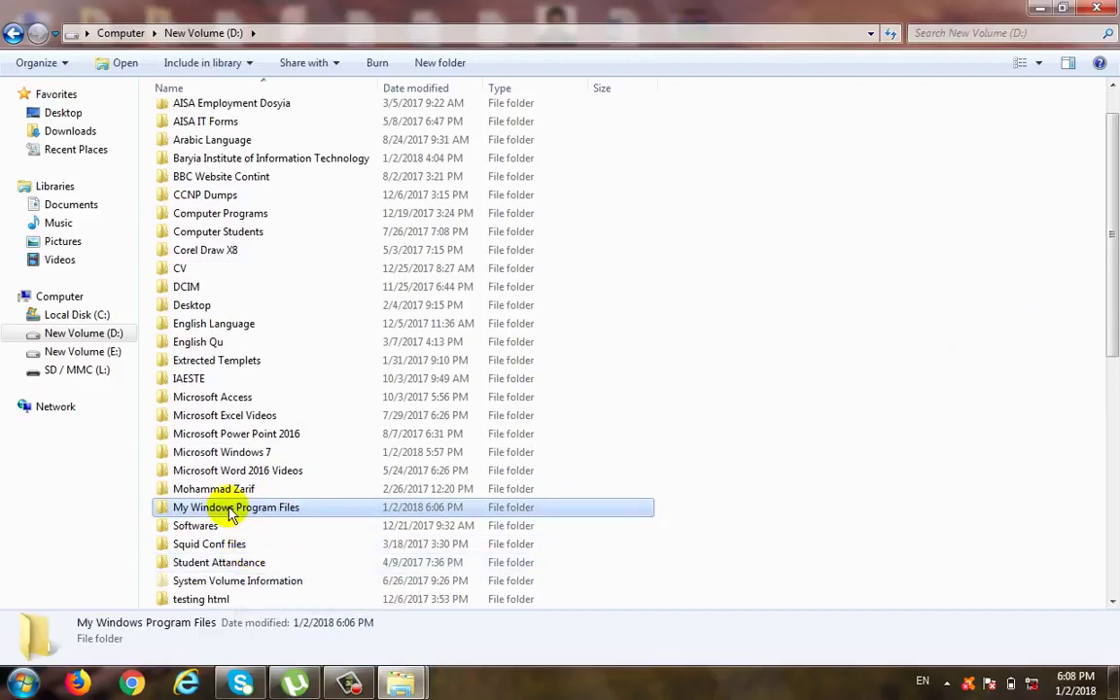
{"action": "right_click", "coordinate": [231, 512]}
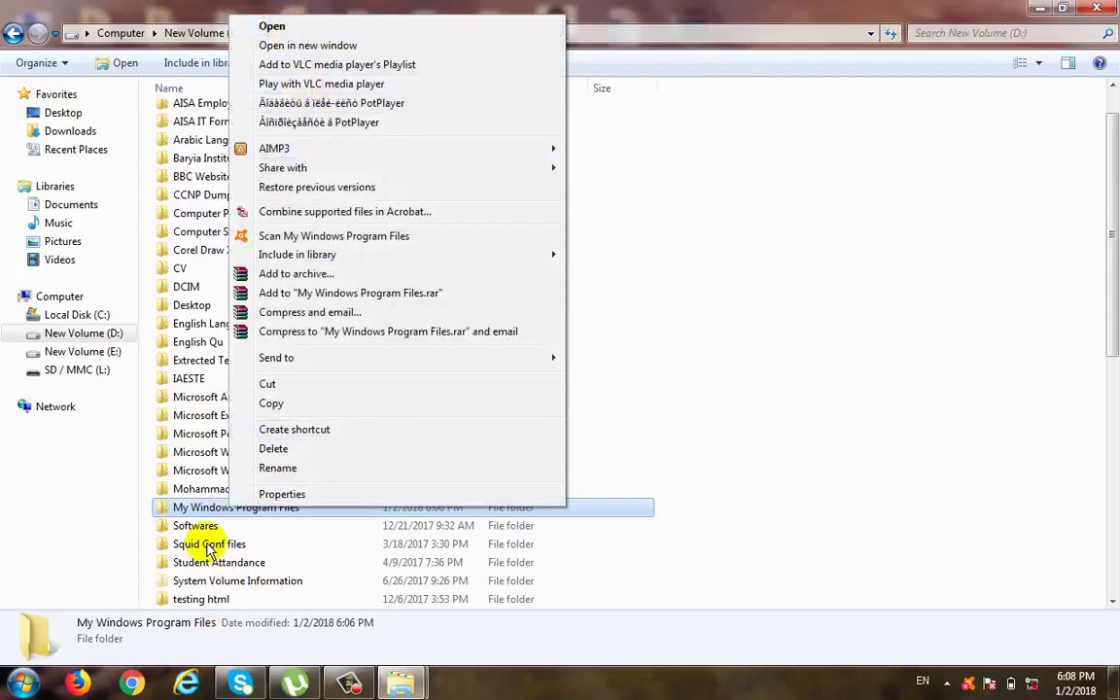
{"action": "left_click", "coordinate": [291, 471]}
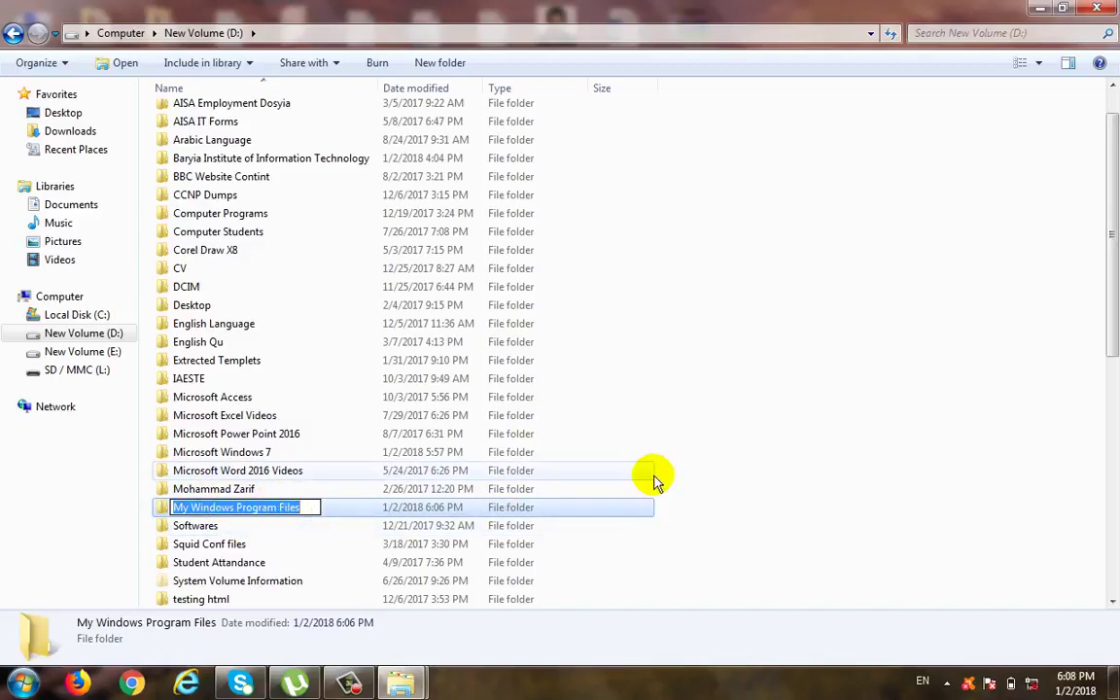
{"action": "key", "text": "End"}
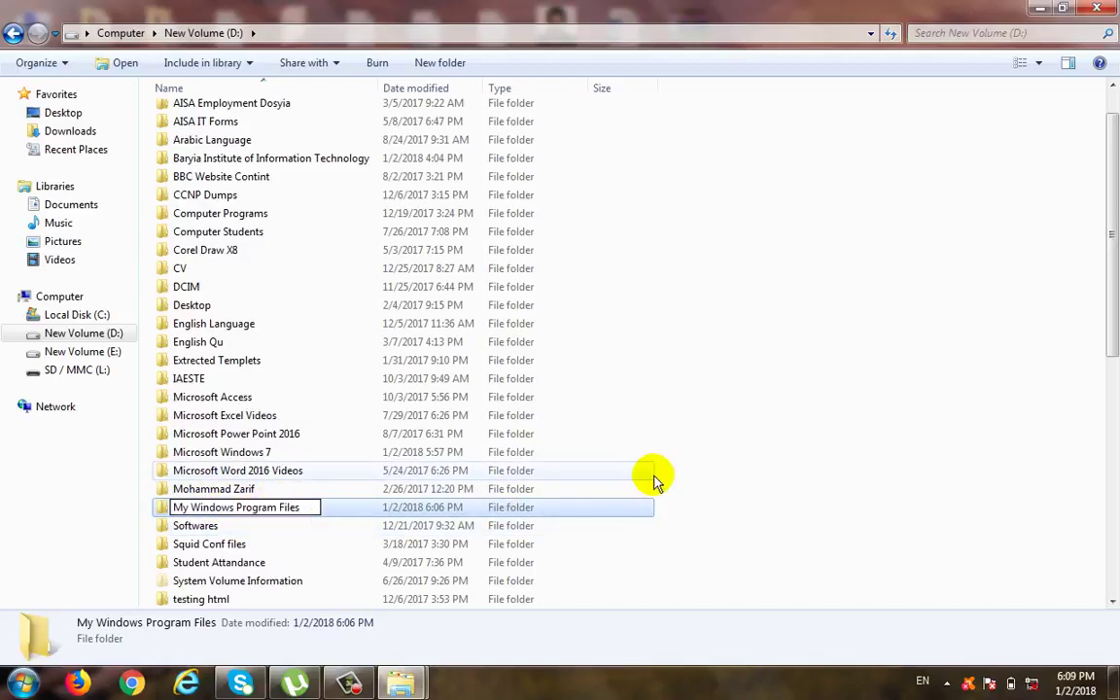
{"action": "key", "text": "BackSpace"}
{"action": "key", "text": "BackSpace"}
{"action": "key", "text": "BackSpace"}
{"action": "key", "text": "BackSpace"}
{"action": "key", "text": "BackSpace"}
{"action": "key", "text": "BackSpace"}
{"action": "key", "text": "BackSpace"}
{"action": "key", "text": "BackSpace"}
{"action": "key", "text": "BackSpace"}
{"action": "key", "text": "BackSpace"}
{"action": "key", "text": "BackSpace"}
{"action": "key", "text": "BackSpace"}
{"action": "key", "text": "BackSpace"}
{"action": "key", "text": "BackSpace"}
{"action": "key", "text": "Return"}
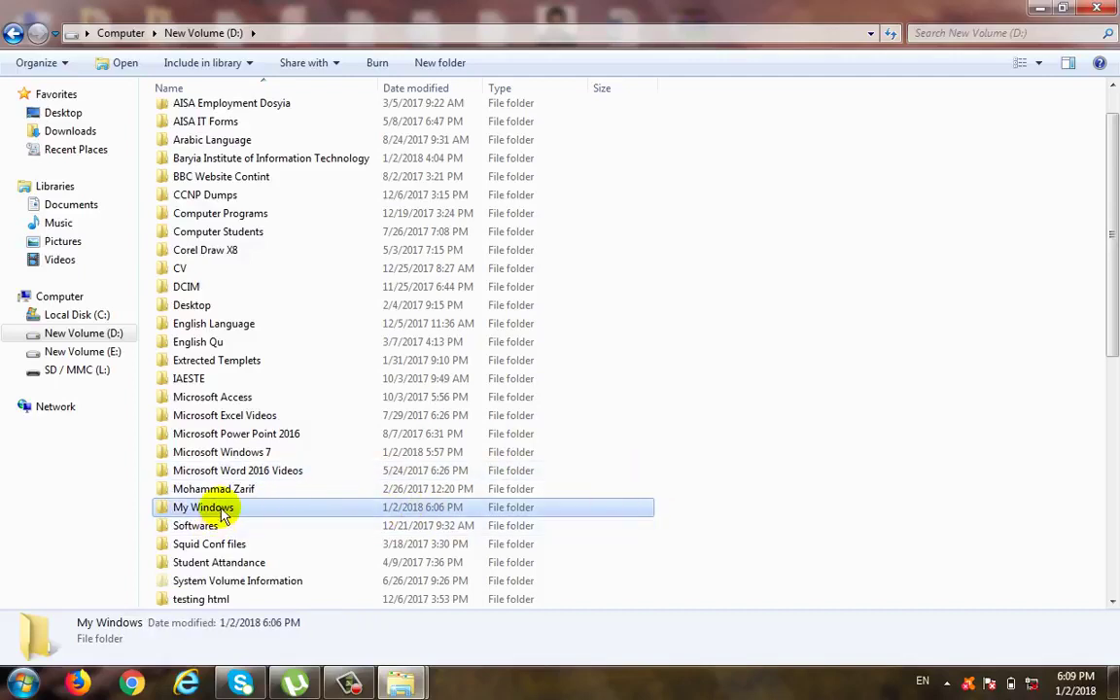
{"action": "right_click", "coordinate": [268, 506]}
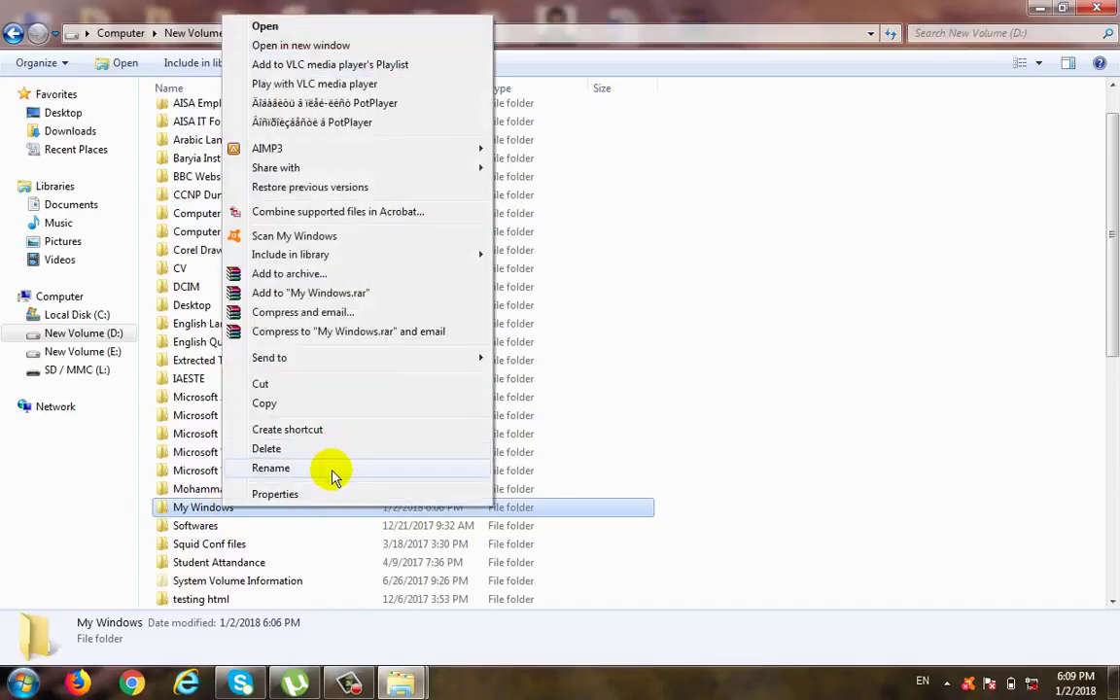
{"action": "left_click", "coordinate": [263, 450]}
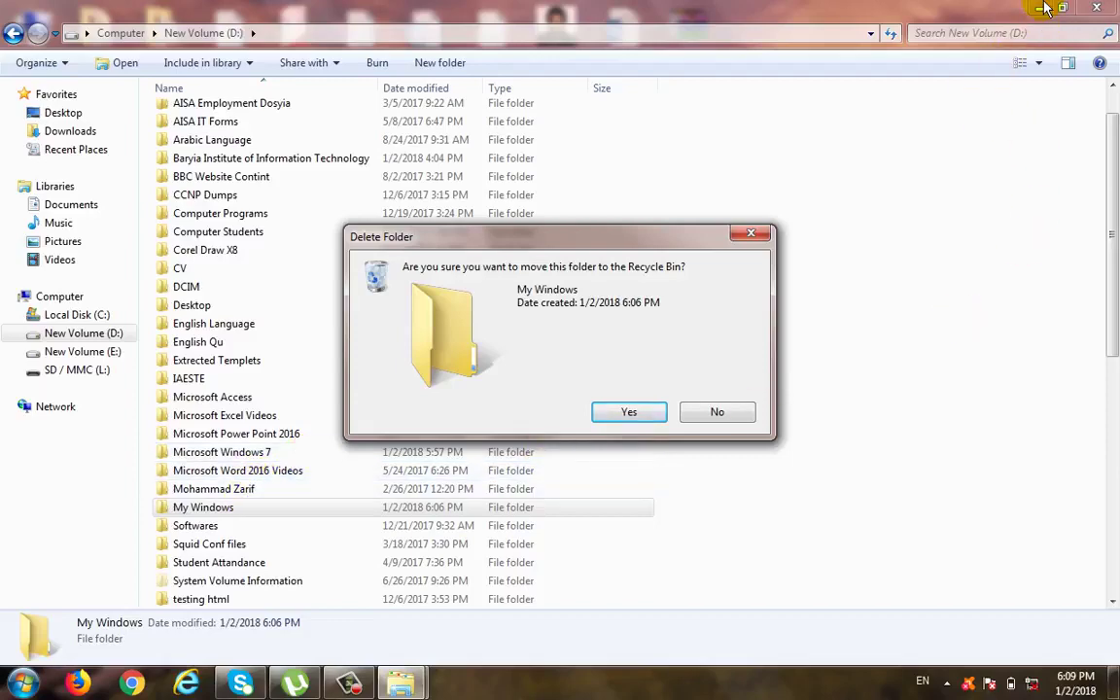
{"action": "key", "text": "super+d"}
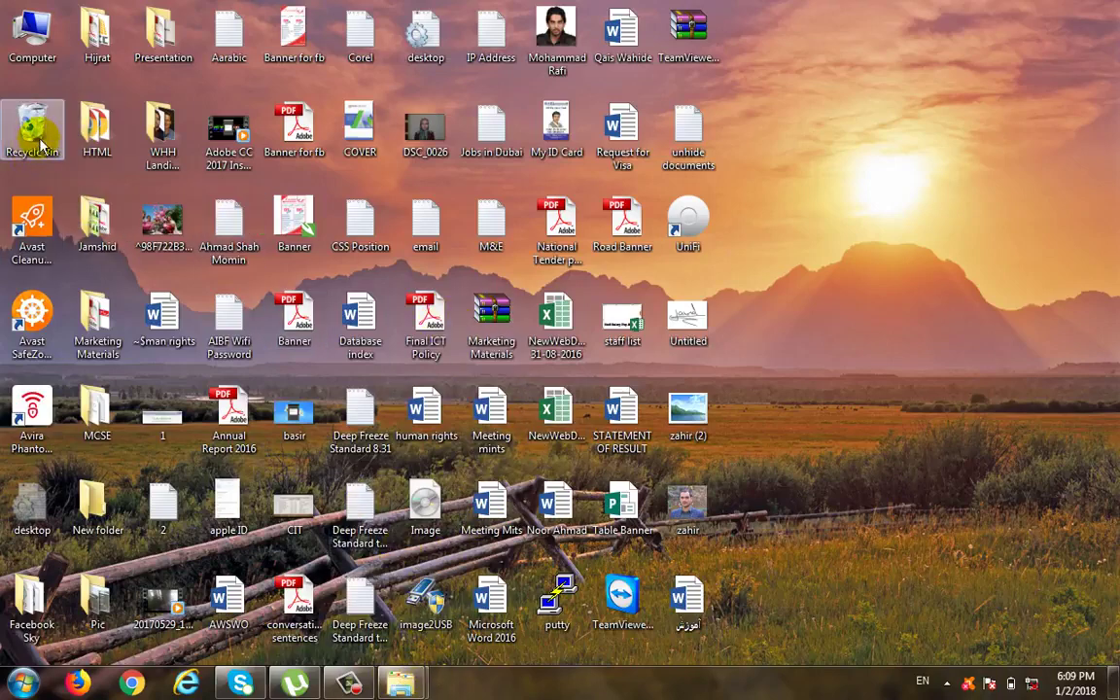
{"action": "mouse_move", "coordinate": [400, 683]}
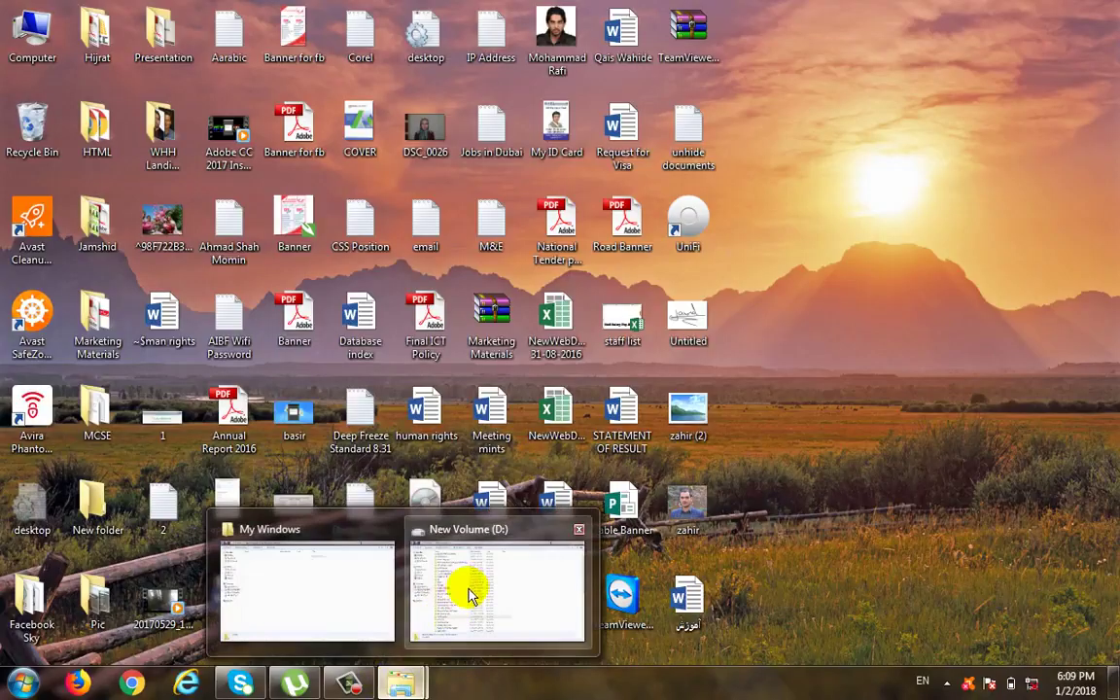
{"action": "left_click", "coordinate": [469, 595]}
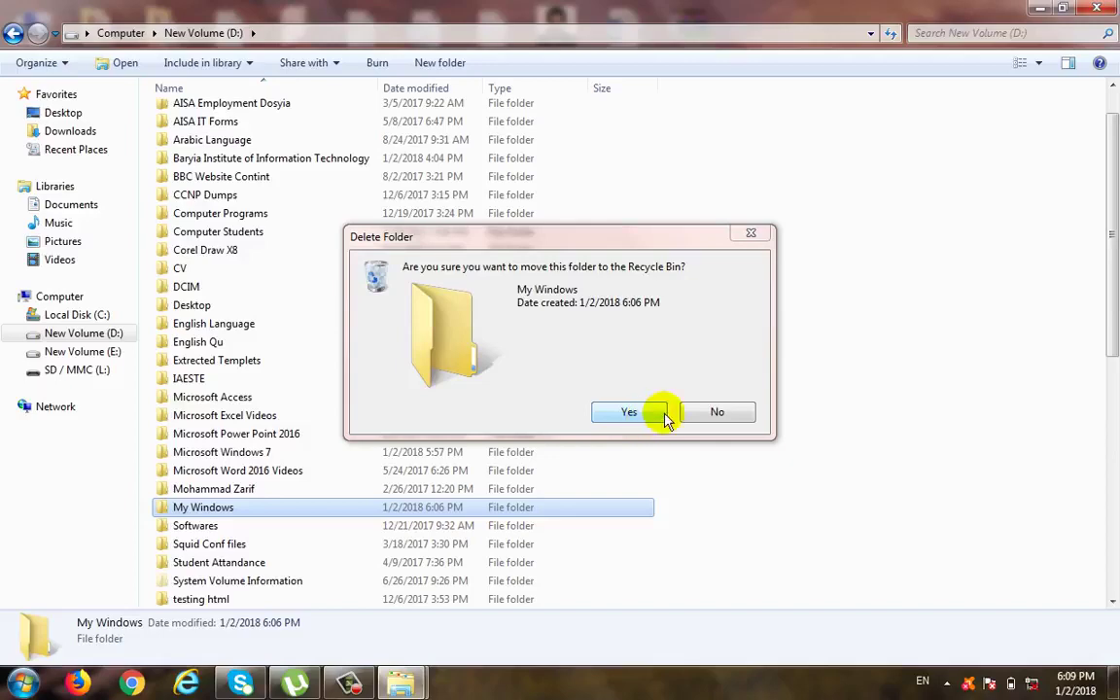
{"action": "left_click", "coordinate": [719, 412]}
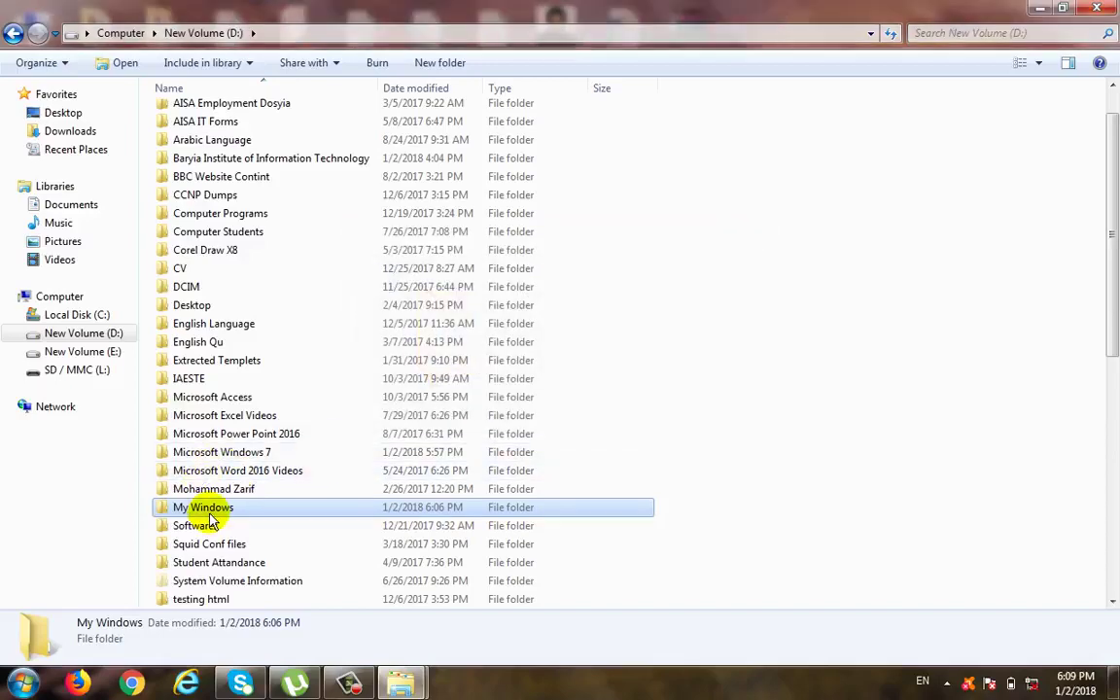
Step: Delete the My Windows folder from drive D: to the Recycle Bin and close the drive window
{"action": "right_click", "coordinate": [209, 513]}
{"action": "left_click", "coordinate": [282, 452]}
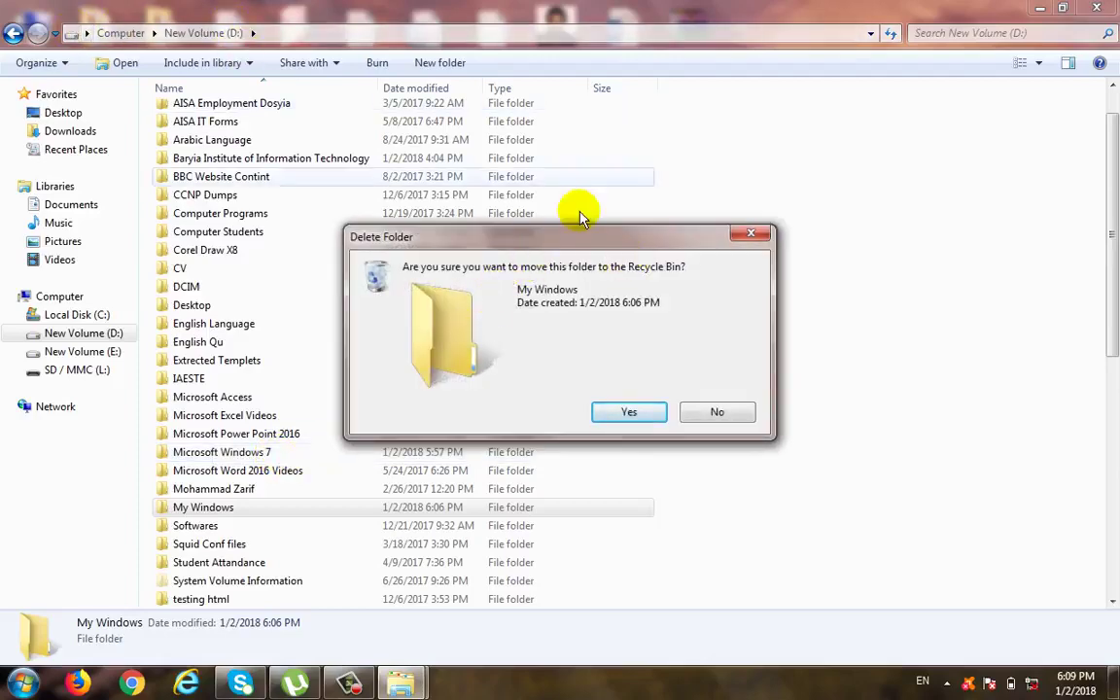
{"action": "left_click", "coordinate": [627, 412]}
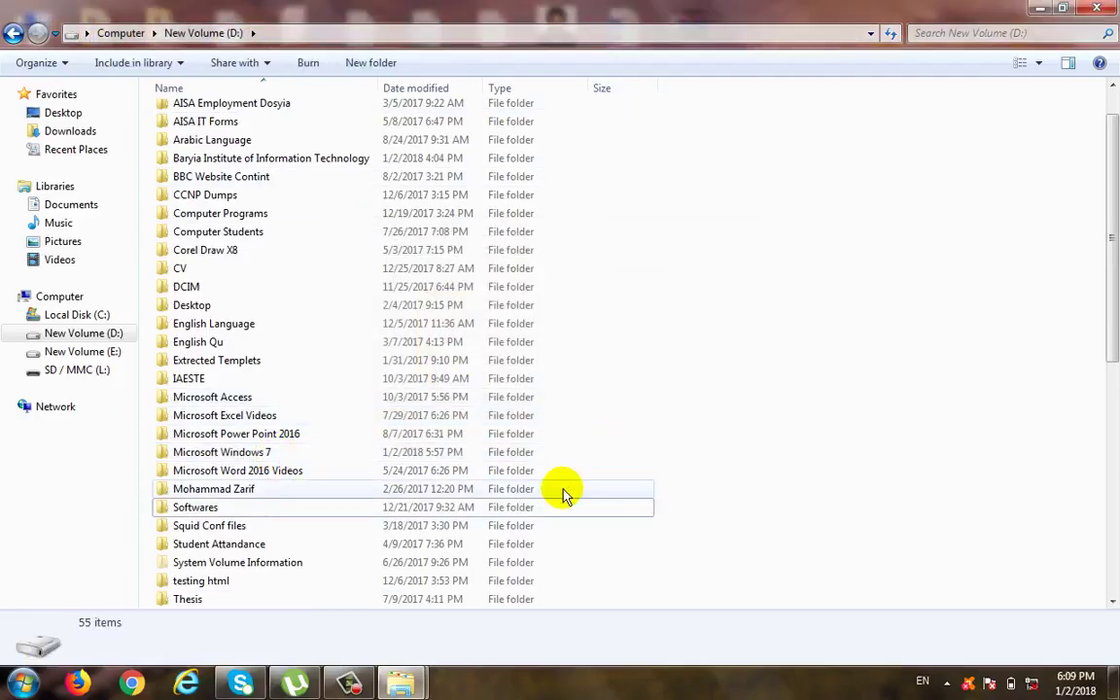
{"action": "left_click", "coordinate": [1096, 8]}
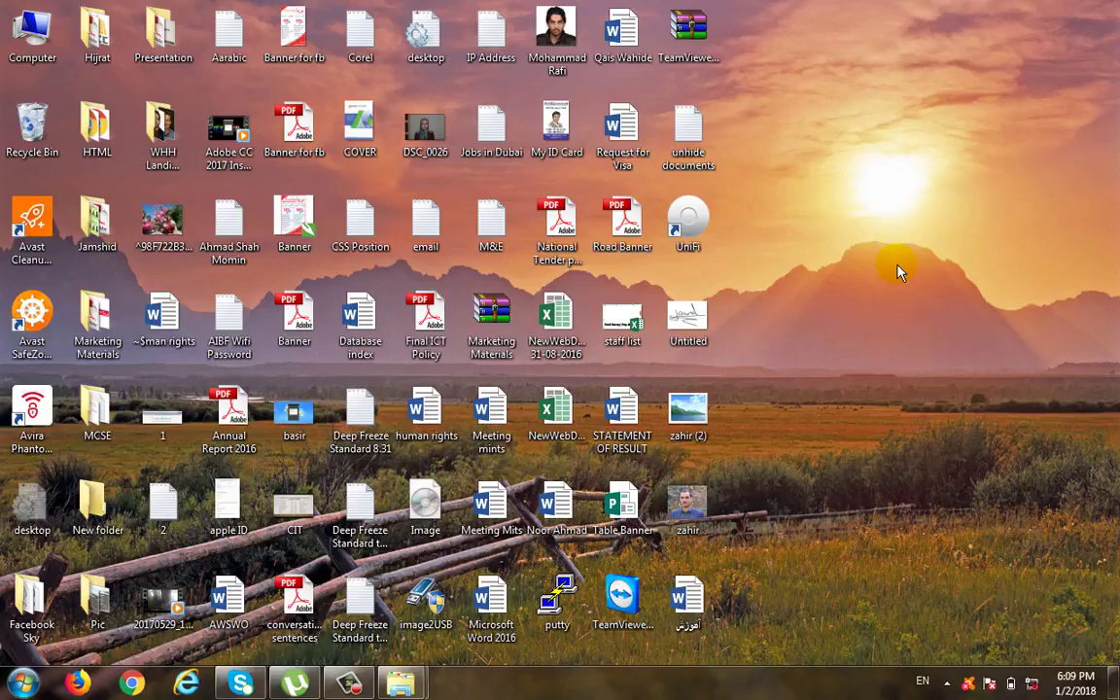
Step: Restore the My Windows folder from the Recycle Bin and close the Recycle Bin window
{"action": "double_click", "coordinate": [31, 125]}
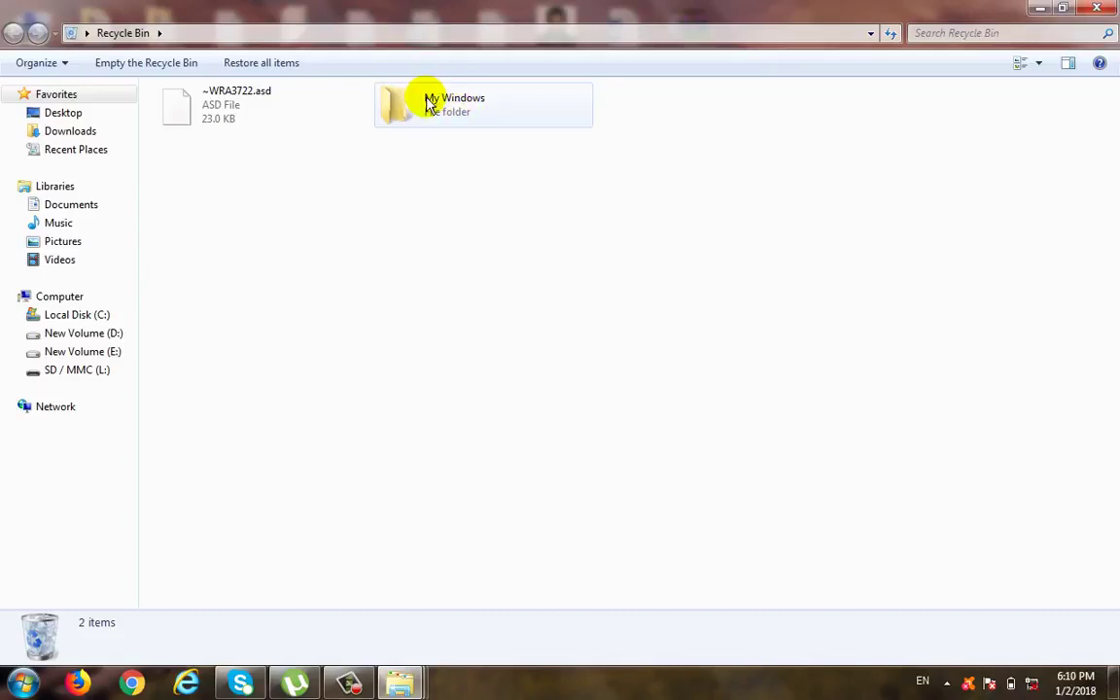
{"action": "right_click", "coordinate": [431, 107]}
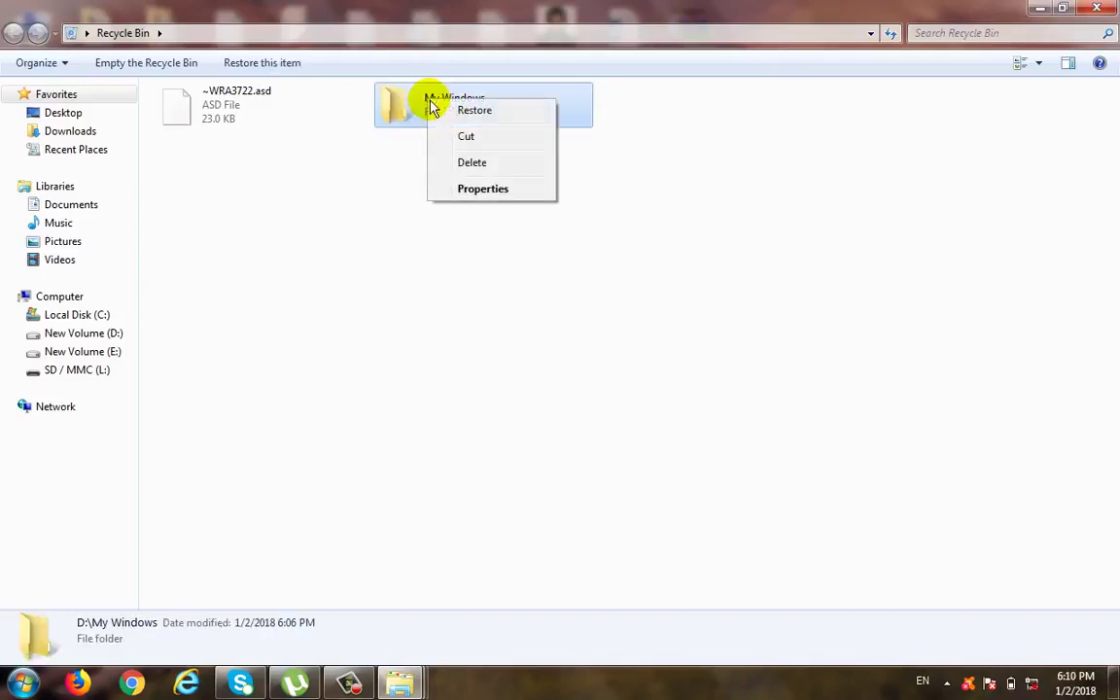
{"action": "left_click", "coordinate": [505, 115]}
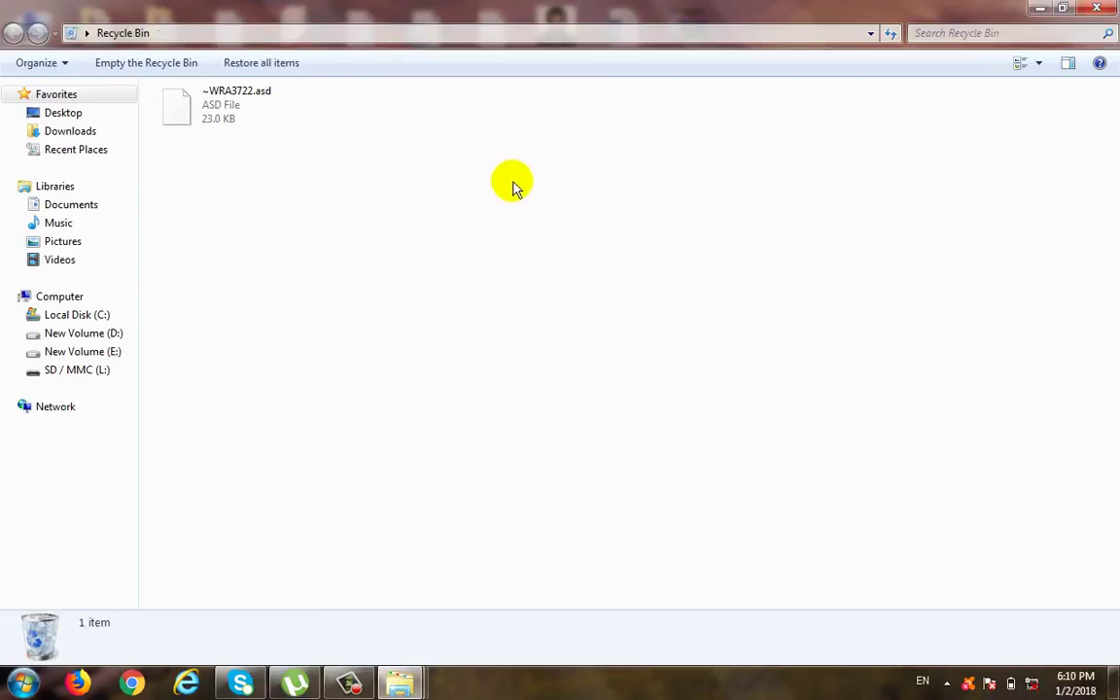
{"action": "left_click", "coordinate": [1097, 7]}
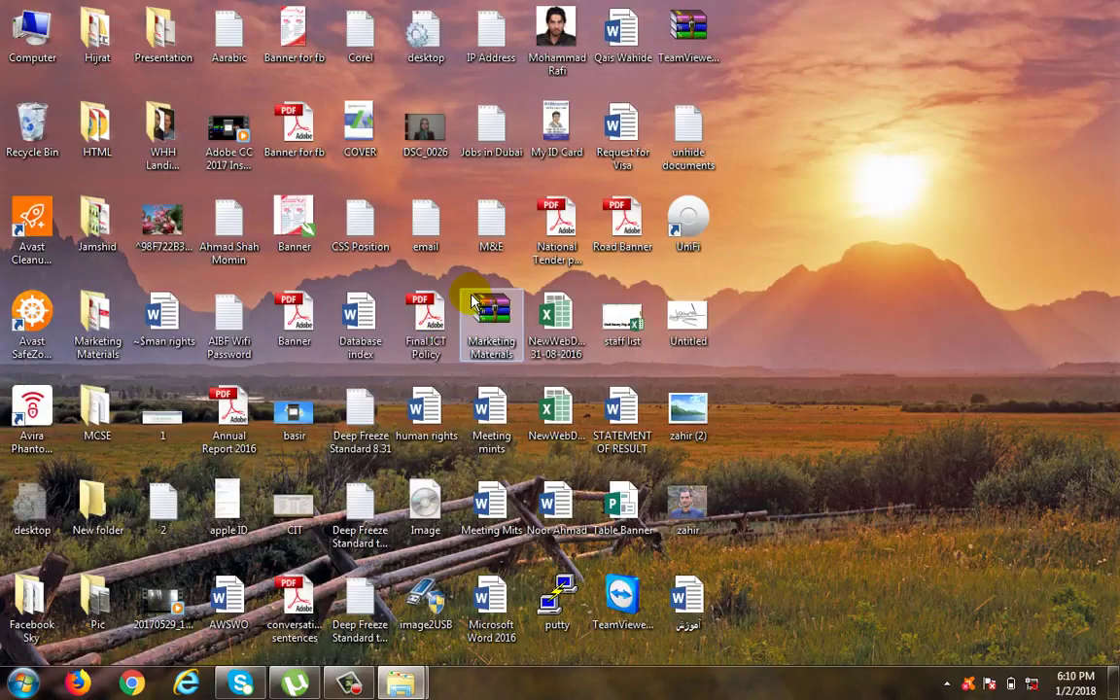
Step: Open New Volume (D:) from Computer, delete the restored My Windows folder and return to the desktop
{"action": "double_click", "coordinate": [51, 43]}
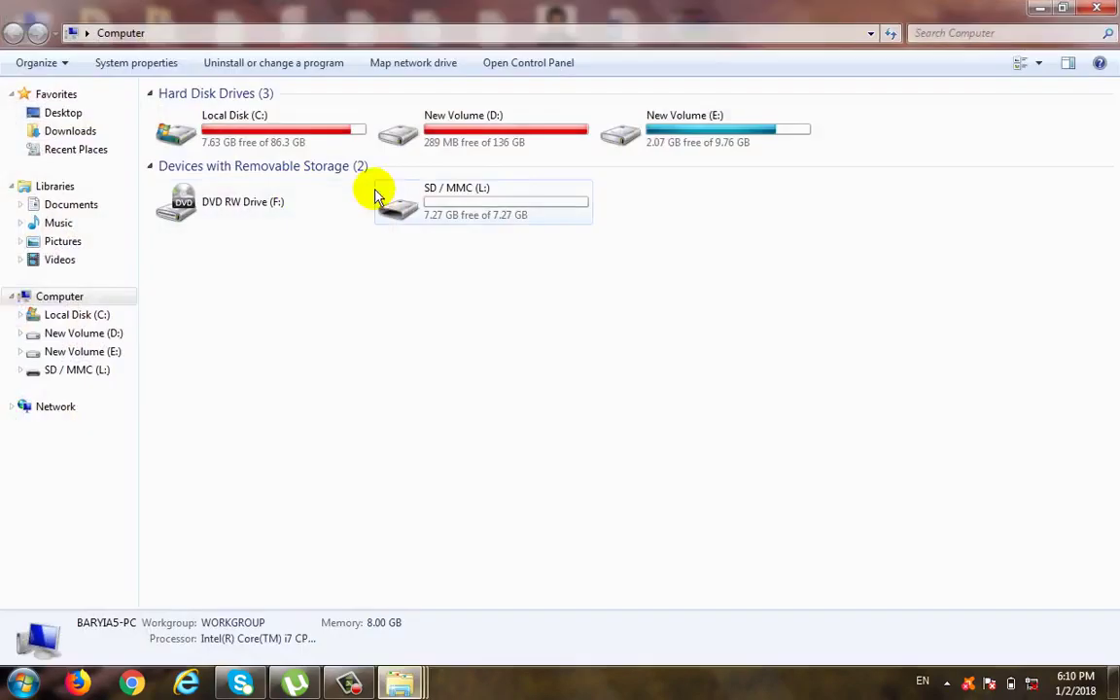
{"action": "double_click", "coordinate": [467, 154]}
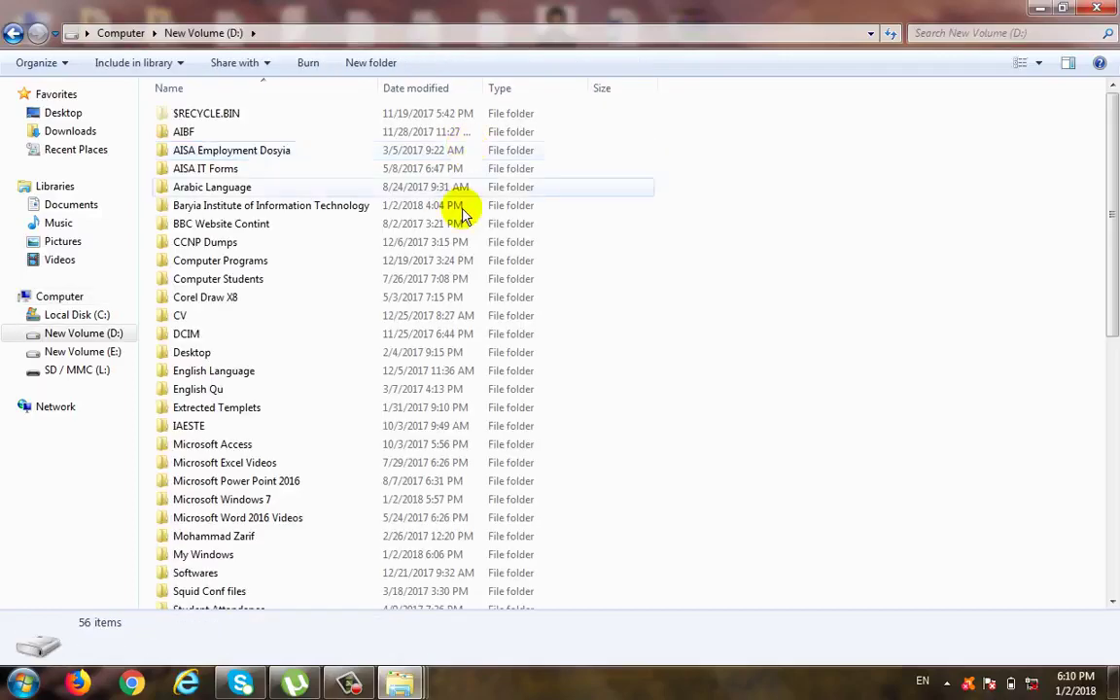
{"action": "left_click", "coordinate": [224, 557]}
{"action": "right_click", "coordinate": [226, 560]}
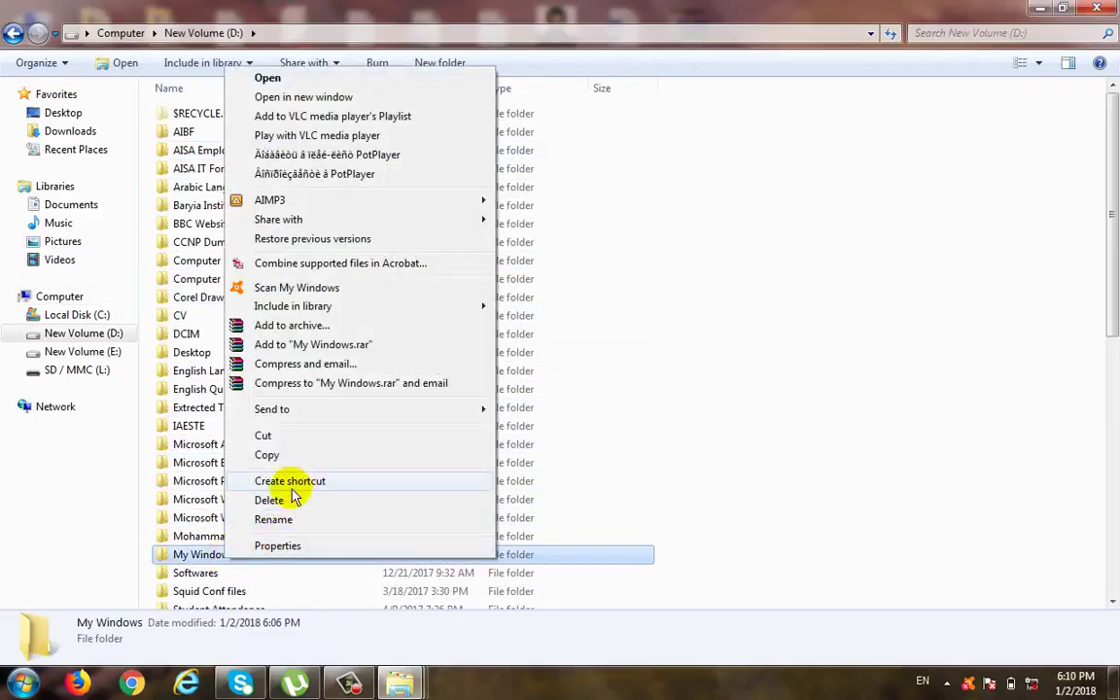
{"action": "left_click", "coordinate": [296, 497]}
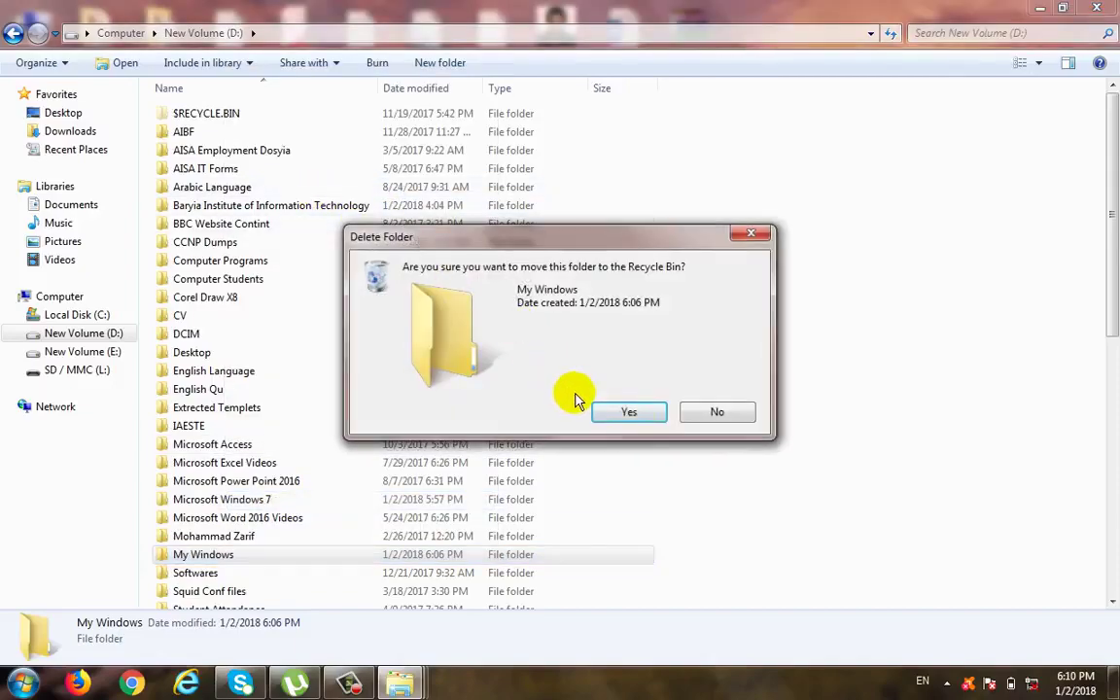
{"action": "left_click", "coordinate": [638, 412]}
{"action": "key", "text": "super+d"}
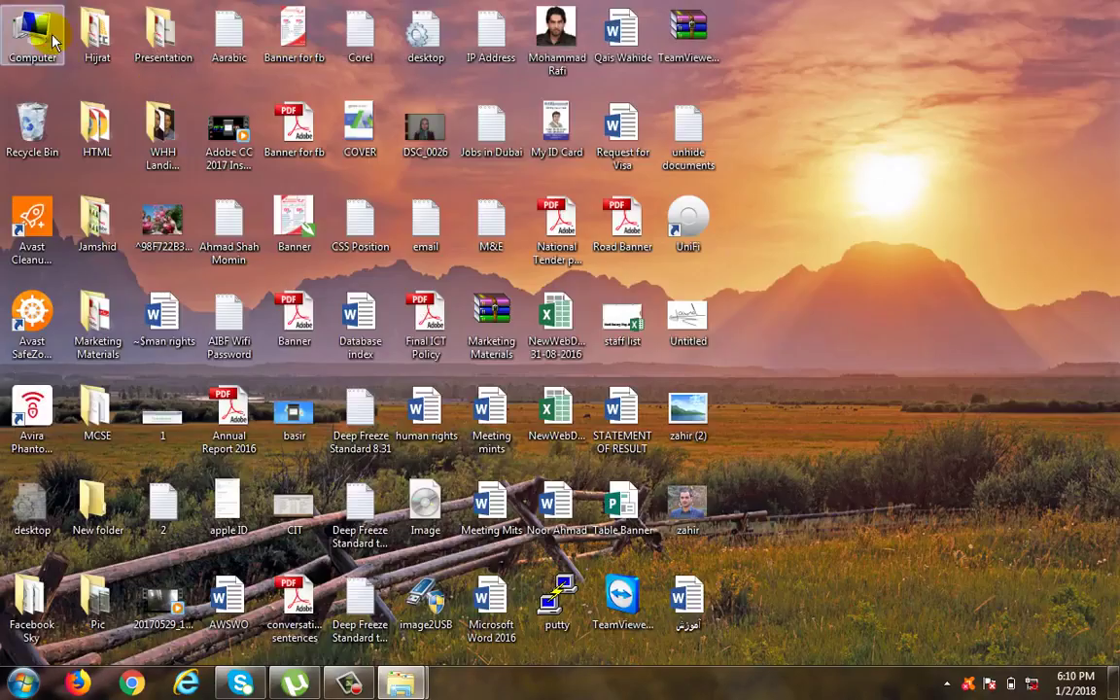
Step: Open the Recycle Bin, restore the deleted My Windows folder again and dismiss the window
{"action": "double_click", "coordinate": [31, 120]}
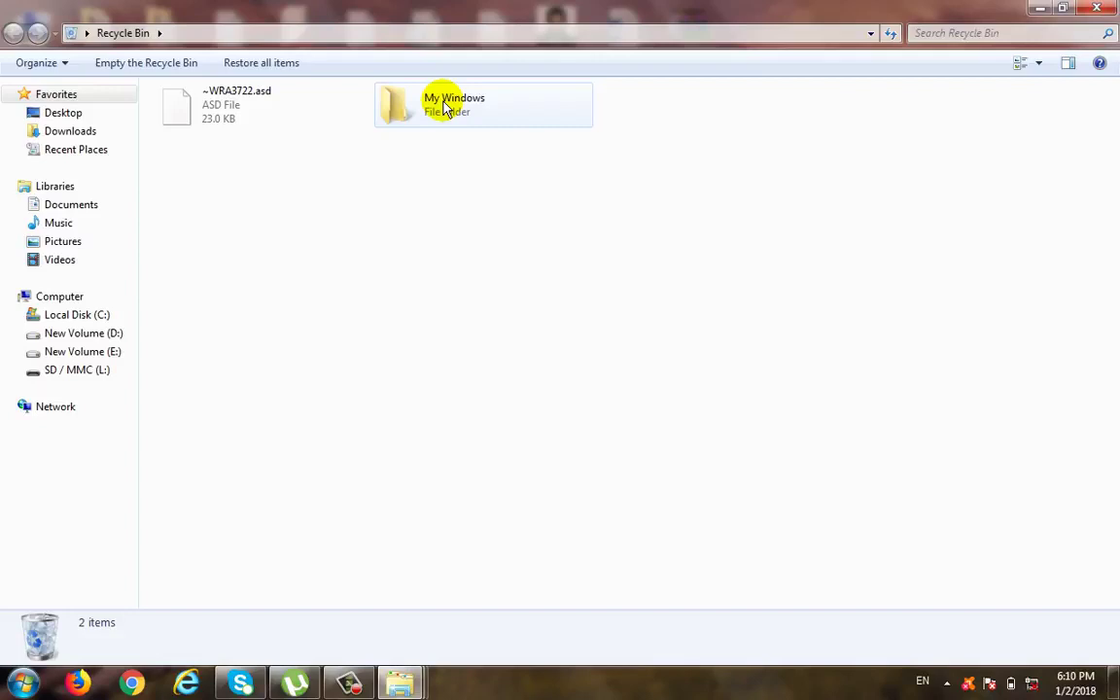
{"action": "right_click", "coordinate": [444, 106]}
{"action": "left_click", "coordinate": [455, 112]}
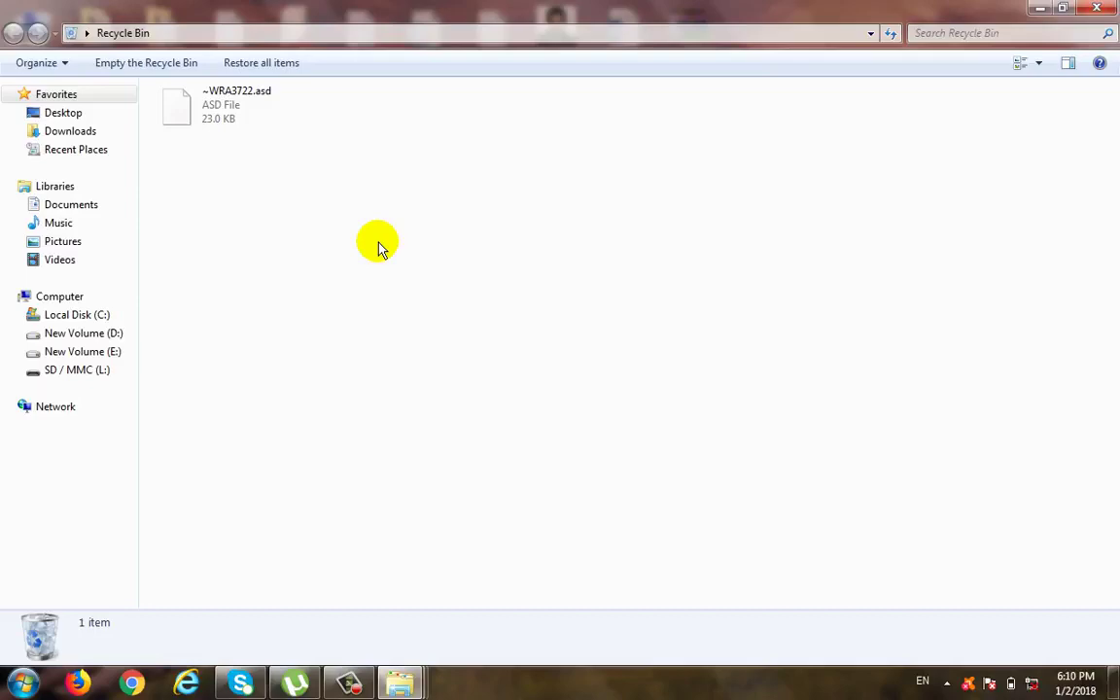
{"action": "left_click", "coordinate": [1040, 7]}
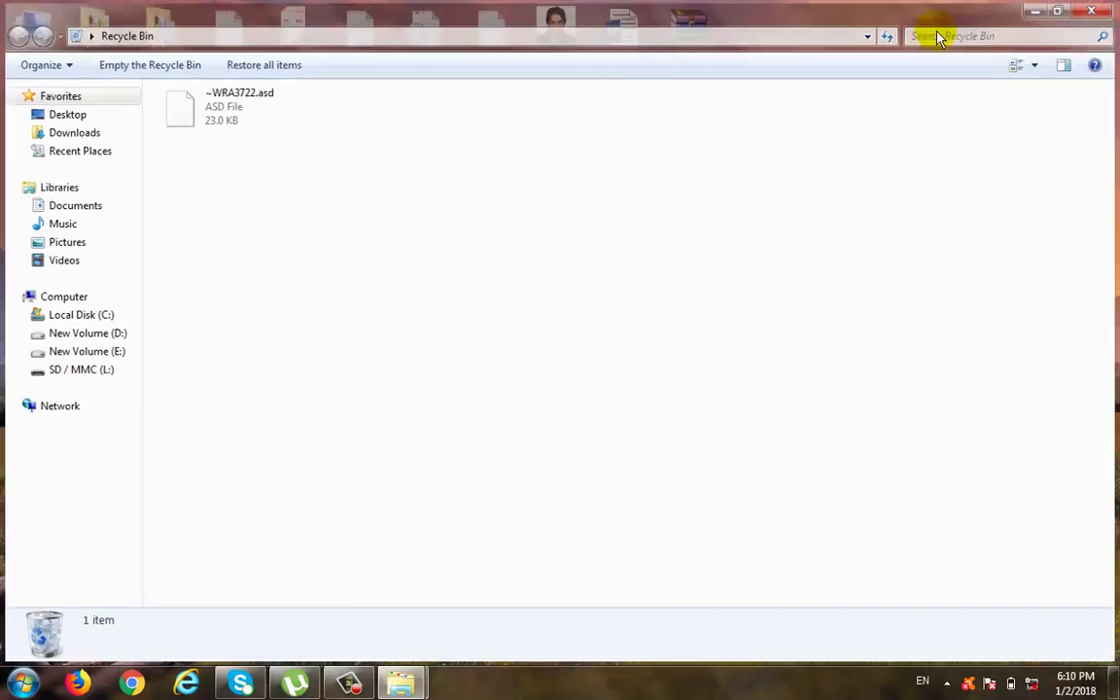
Step: Open New Volume (D:) from Computer, move the My Windows folder to the Recycle Bin and return to the desktop
{"action": "double_click", "coordinate": [57, 66]}
{"action": "double_click", "coordinate": [521, 154]}
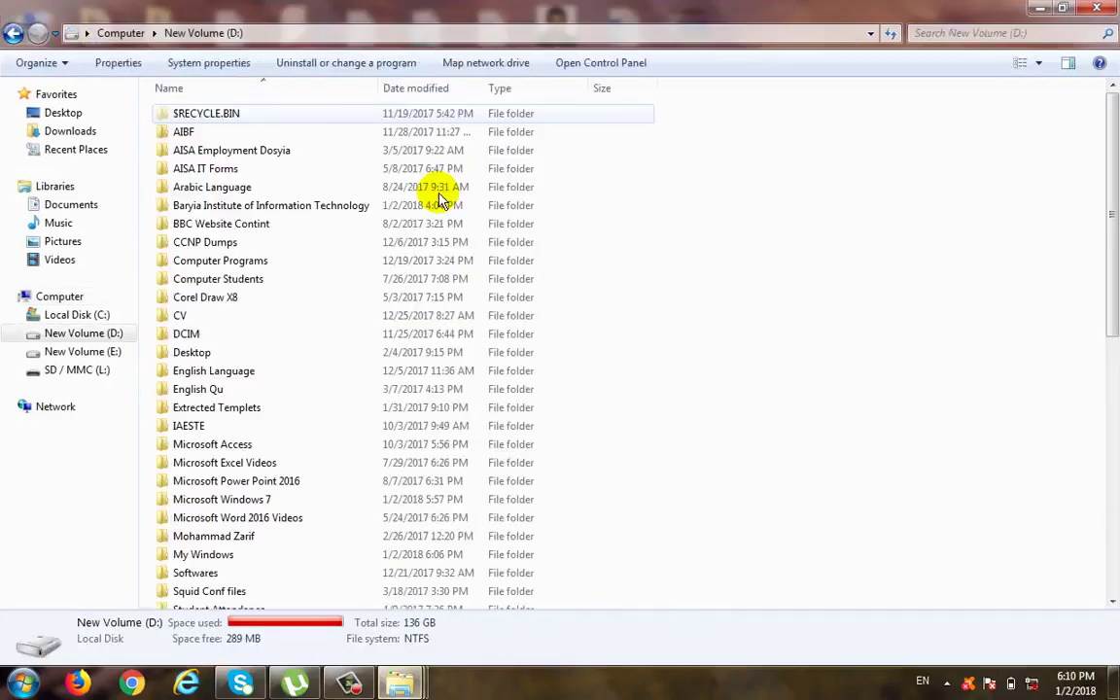
{"action": "left_click", "coordinate": [212, 556]}
{"action": "right_click", "coordinate": [219, 556]}
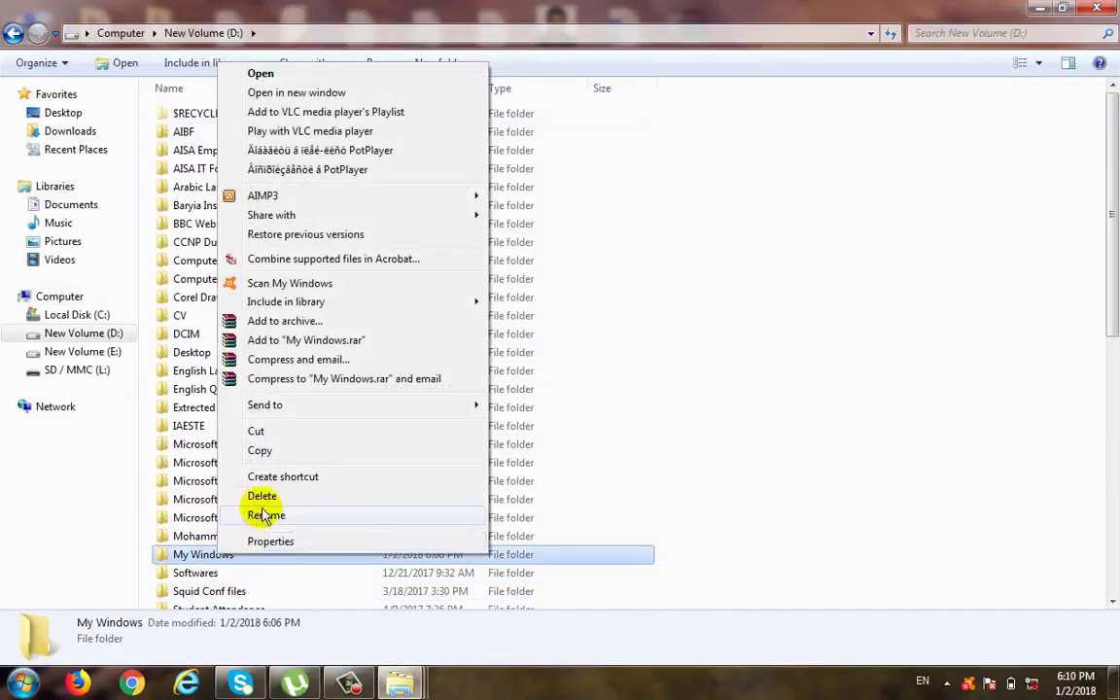
{"action": "left_click", "coordinate": [263, 496]}
{"action": "left_click", "coordinate": [630, 412]}
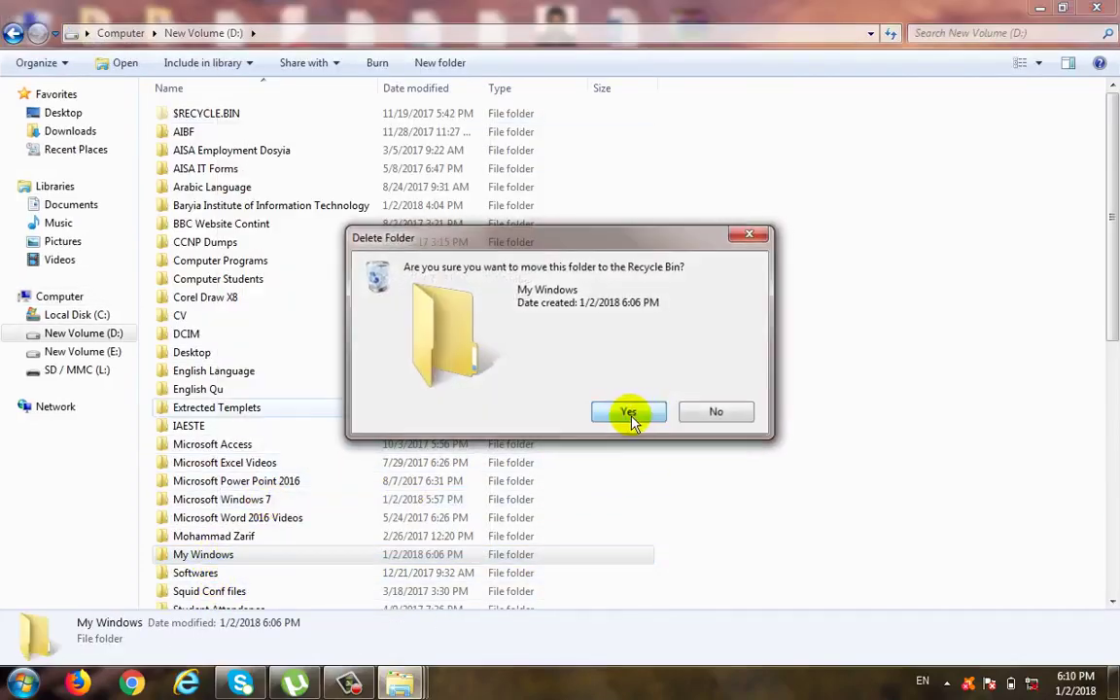
{"action": "left_click", "coordinate": [1040, 8]}
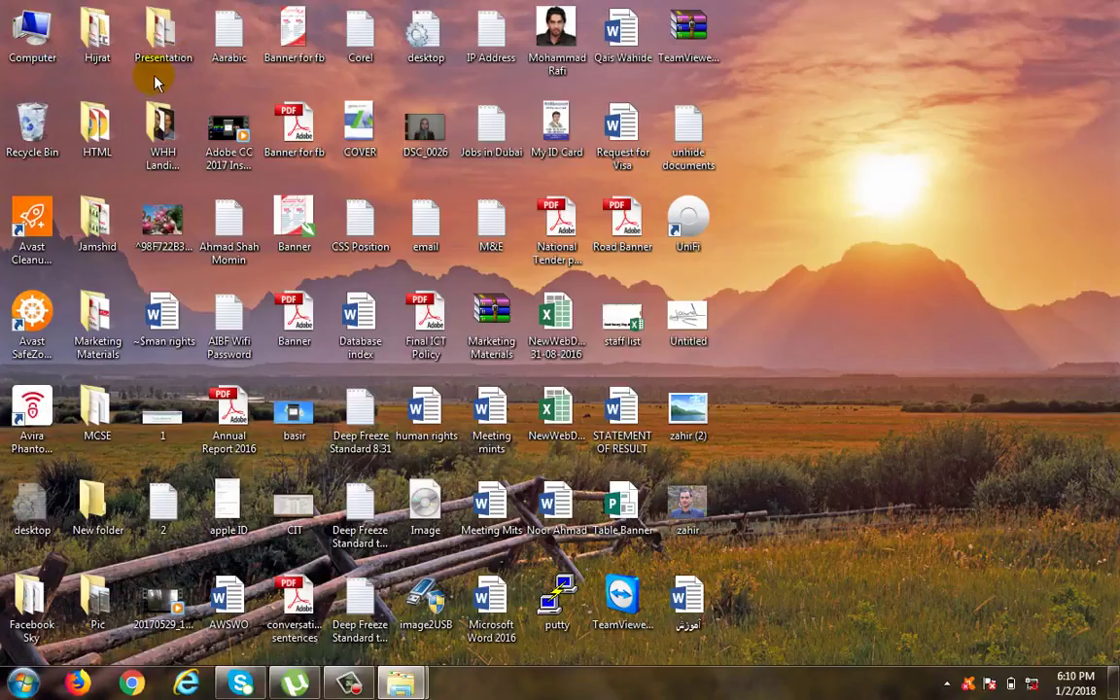
Step: Permanently delete the My Windows folder from inside the Recycle Bin and close the Recycle Bin window
{"action": "double_click", "coordinate": [32, 125]}
{"action": "right_click", "coordinate": [446, 111]}
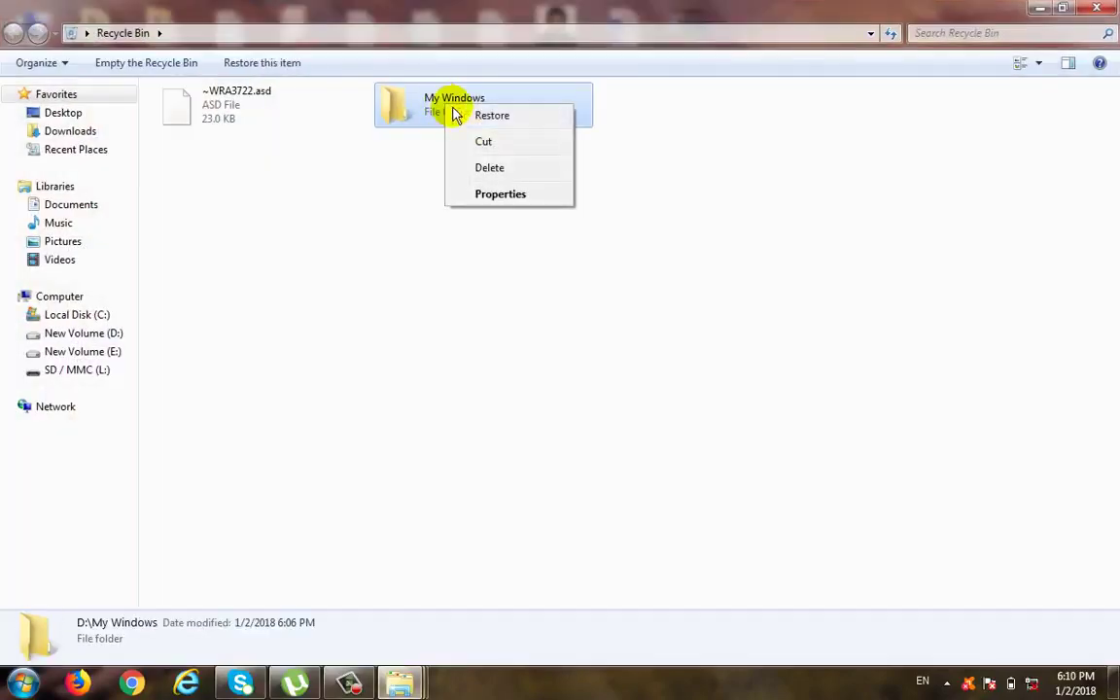
{"action": "left_click", "coordinate": [516, 172]}
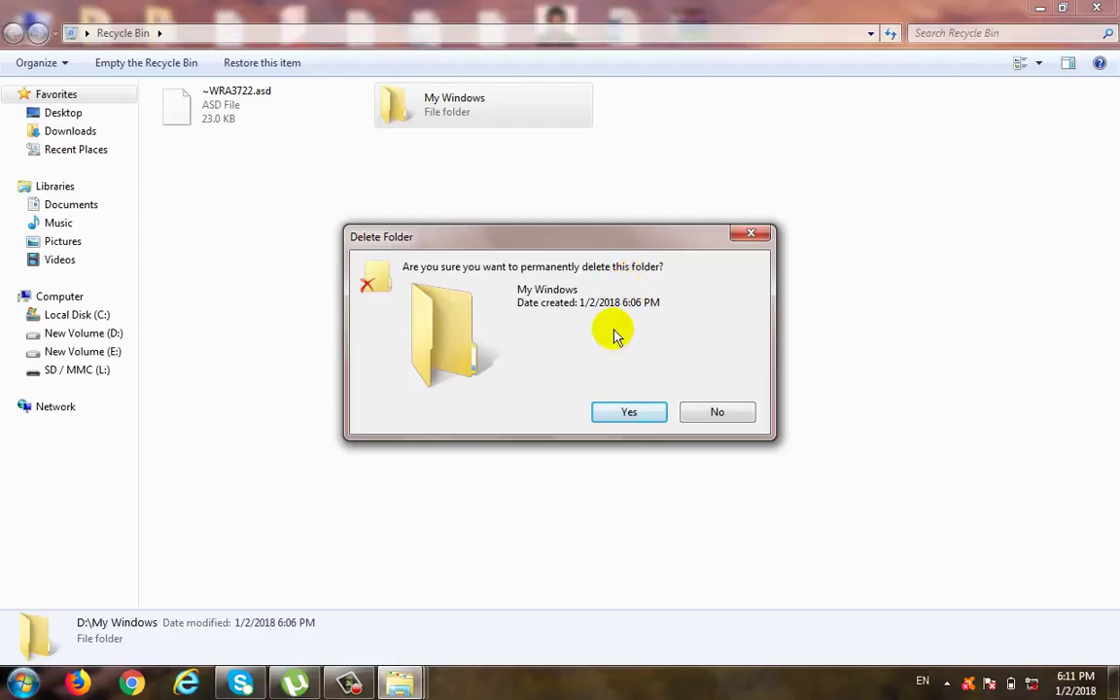
{"action": "left_click", "coordinate": [630, 415]}
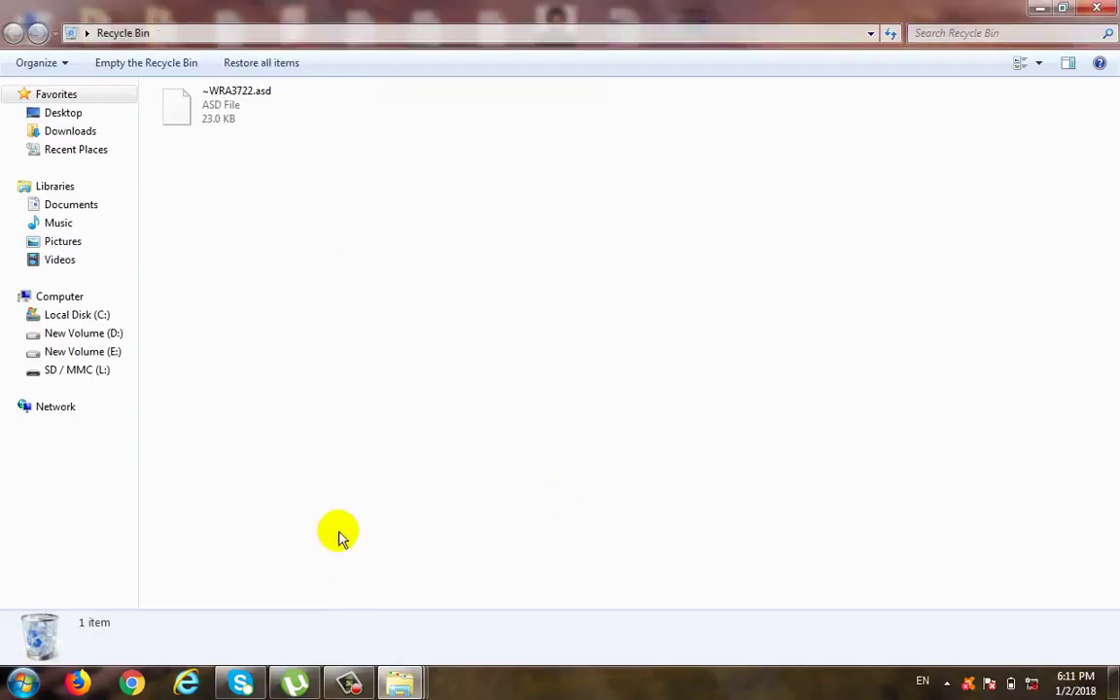
{"action": "key", "text": "alt+F4"}
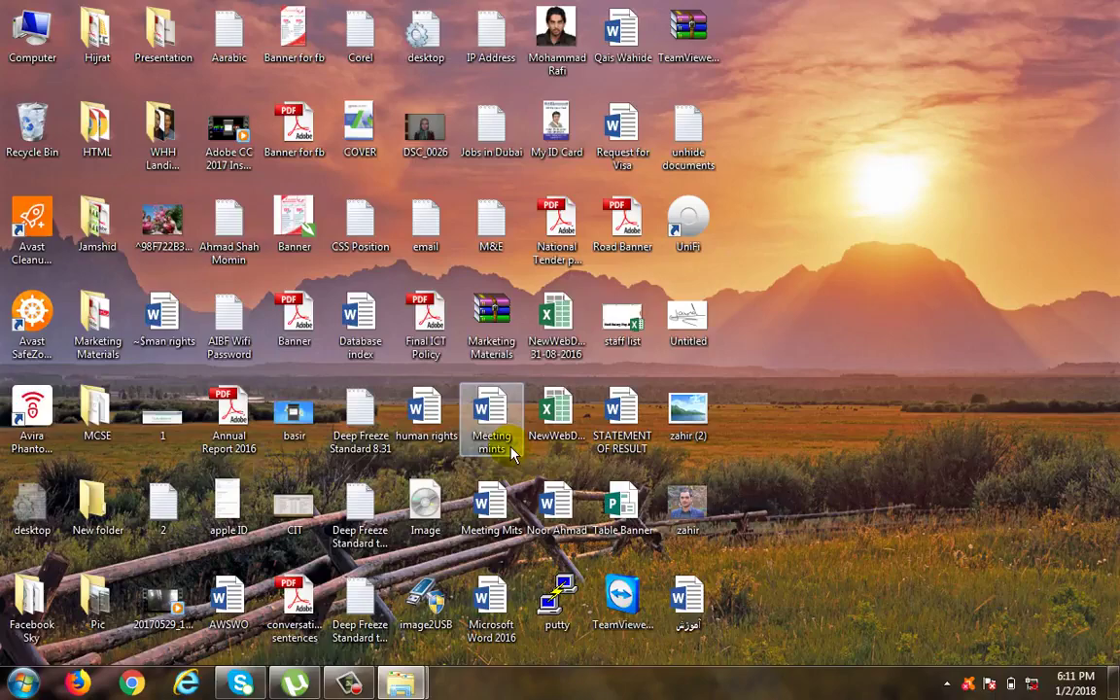
Step: Open New Volume (D:) from Computer and create a new folder named My Windows in it
{"action": "double_click", "coordinate": [29, 32]}
{"action": "double_click", "coordinate": [493, 143]}
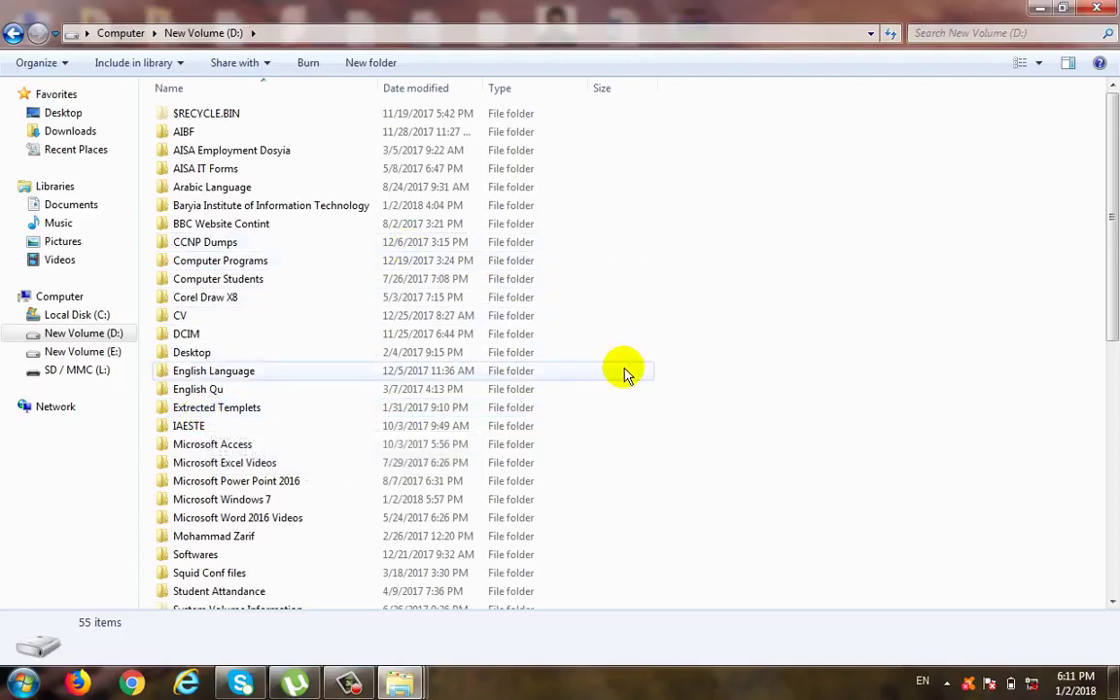
{"action": "right_click", "coordinate": [823, 347]}
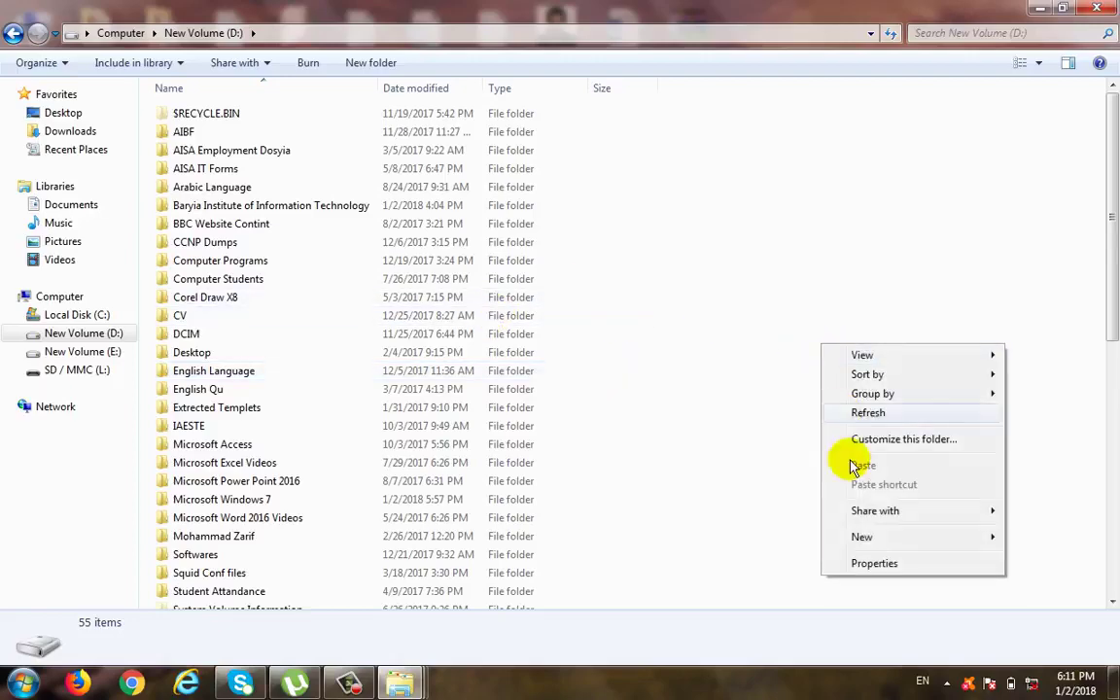
{"action": "mouse_move", "coordinate": [865, 537]}
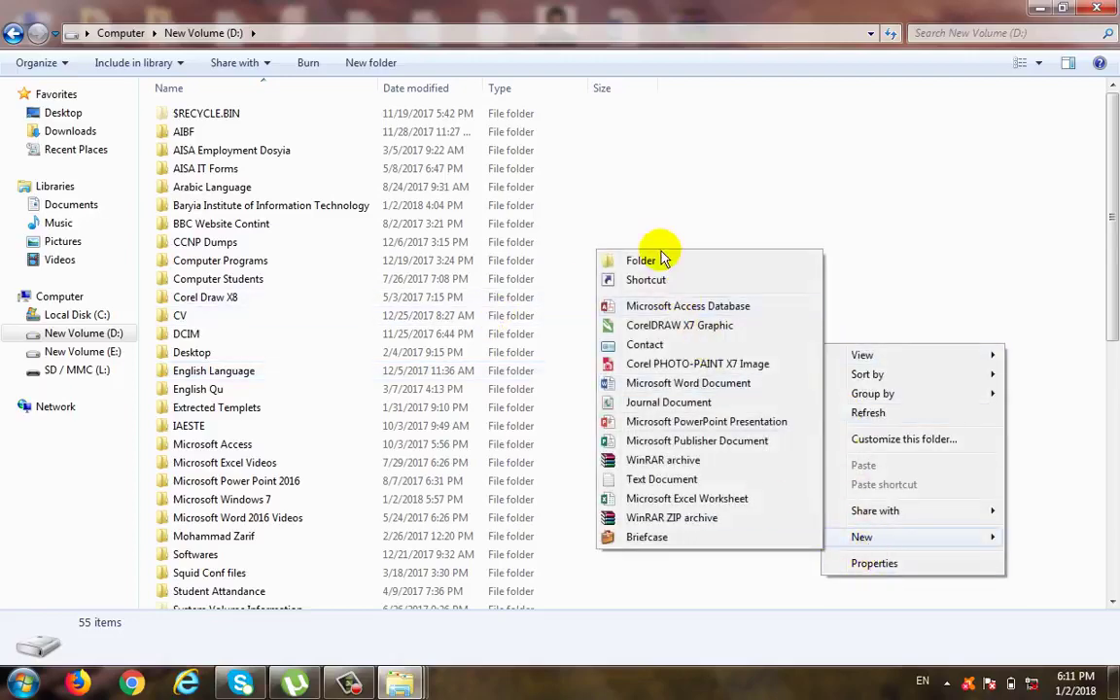
{"action": "left_click", "coordinate": [663, 258]}
{"action": "type", "text": "My "}
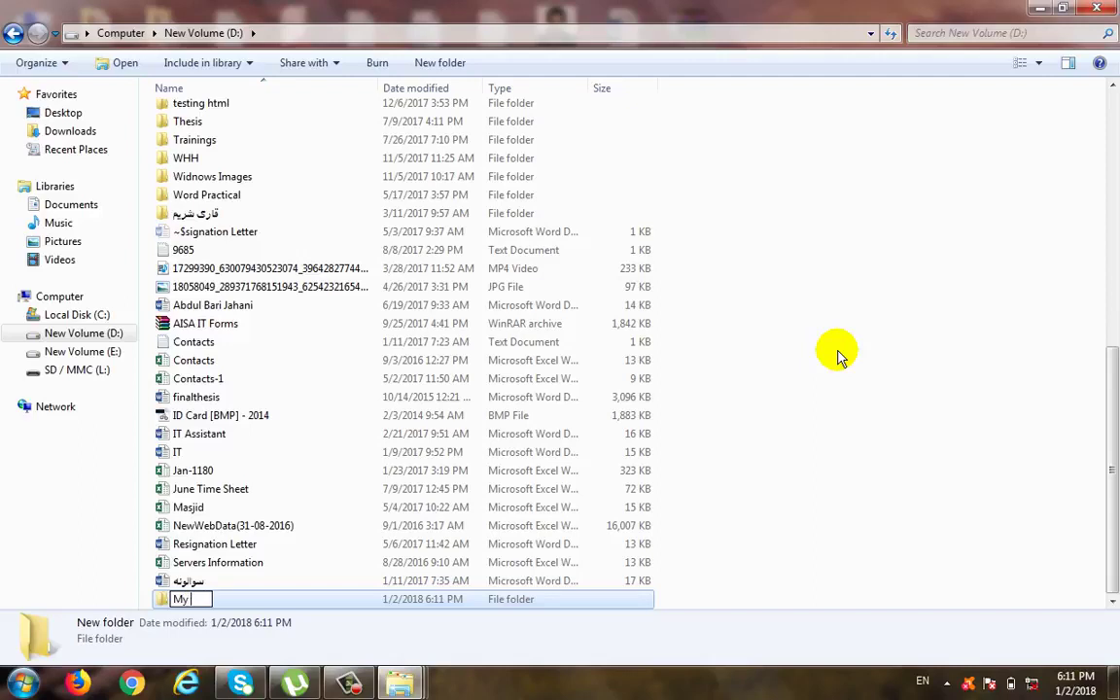
{"action": "type", "text": "Wind"}
{"action": "key", "text": "BackSpace"}
{"action": "key", "text": "BackSpace"}
{"action": "key", "text": "BackSpace"}
{"action": "key", "text": "BackSpace"}
{"action": "key", "text": "BackSpace"}
{"action": "key", "text": "BackSpace"}
{"action": "key", "text": "BackSpace"}
{"action": "type", "text": "My Windows"}
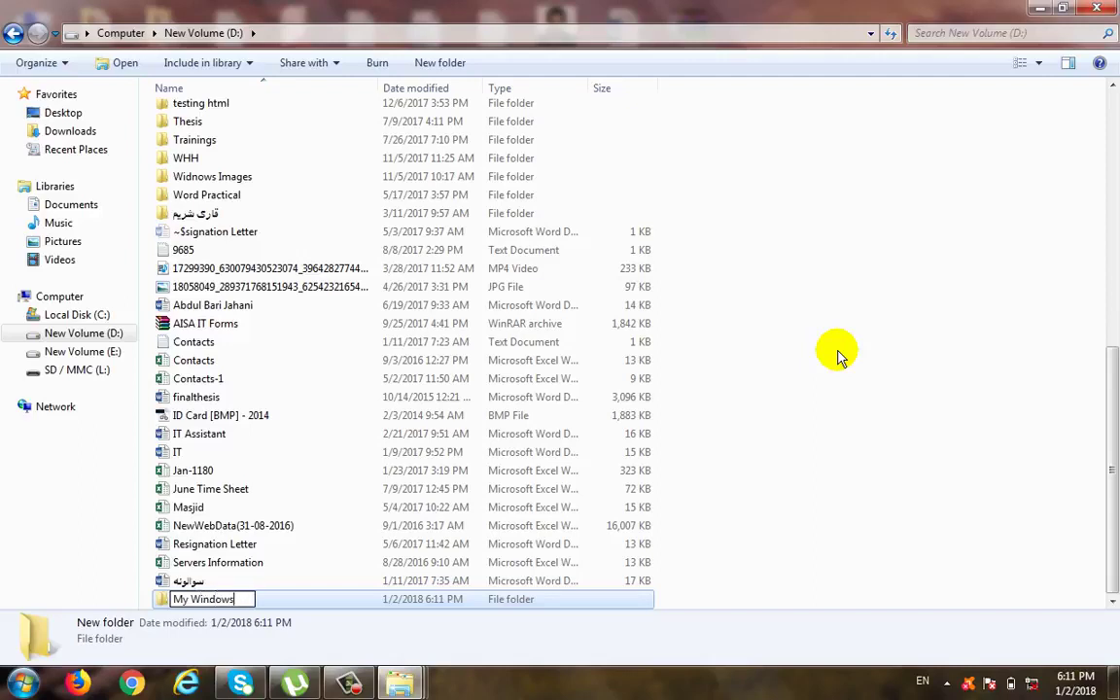
{"action": "key", "text": "Return"}
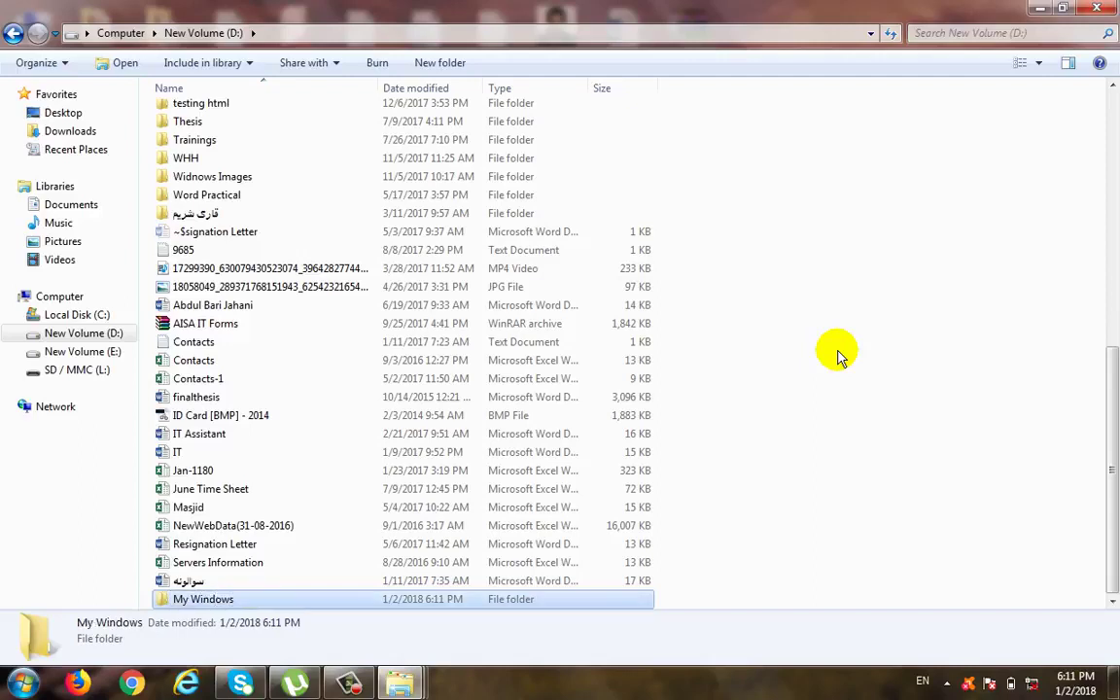
Step: Permanently delete the new My Windows folder from drive D:, bypassing the Recycle Bin, and check the Recycle Bin for it
{"action": "right_click", "coordinate": [222, 600]}
{"action": "left_click", "coordinate": [291, 535]}
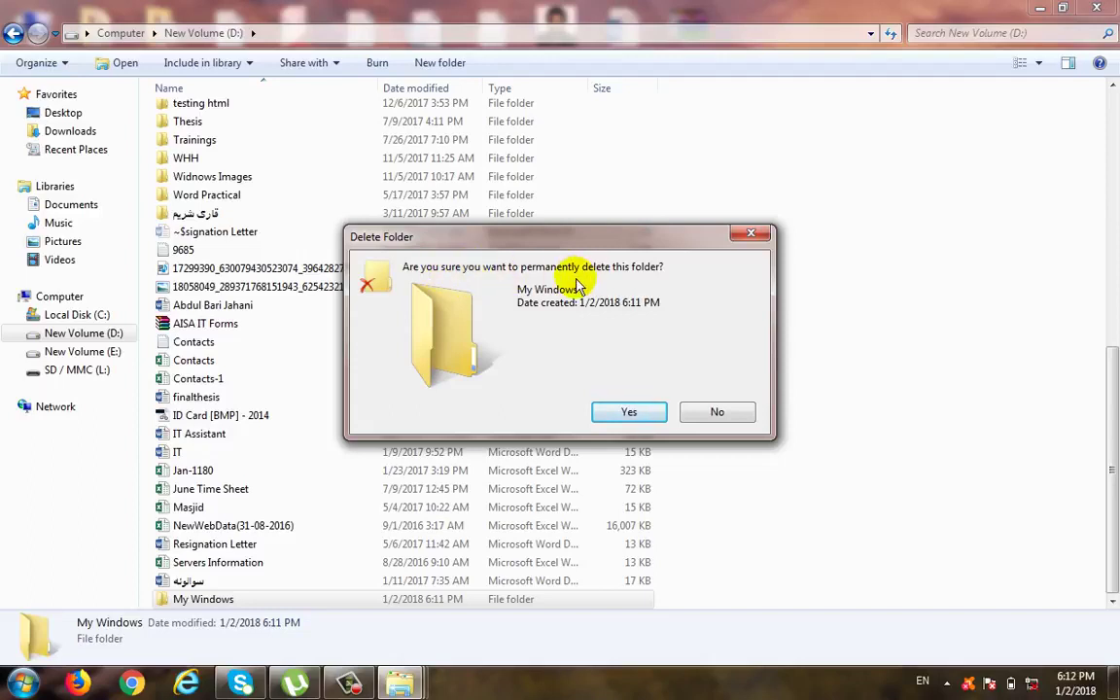
{"action": "left_click", "coordinate": [629, 411]}
{"action": "left_click", "coordinate": [1040, 8]}
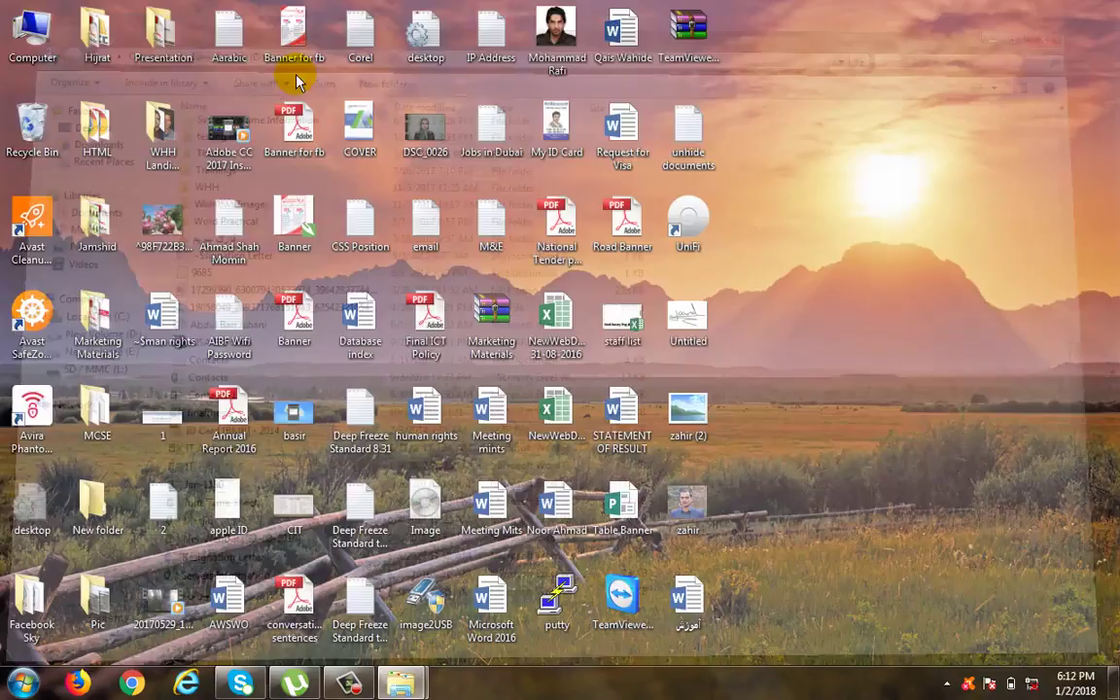
{"action": "double_click", "coordinate": [32, 124]}
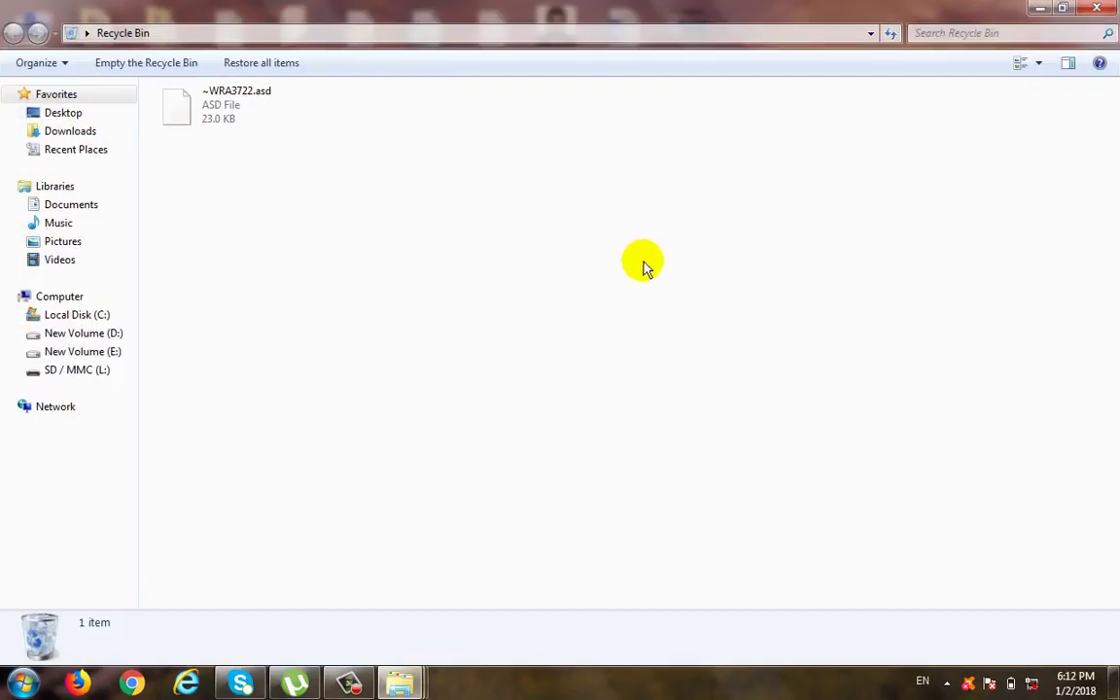
{"action": "key", "text": "alt+F4"}
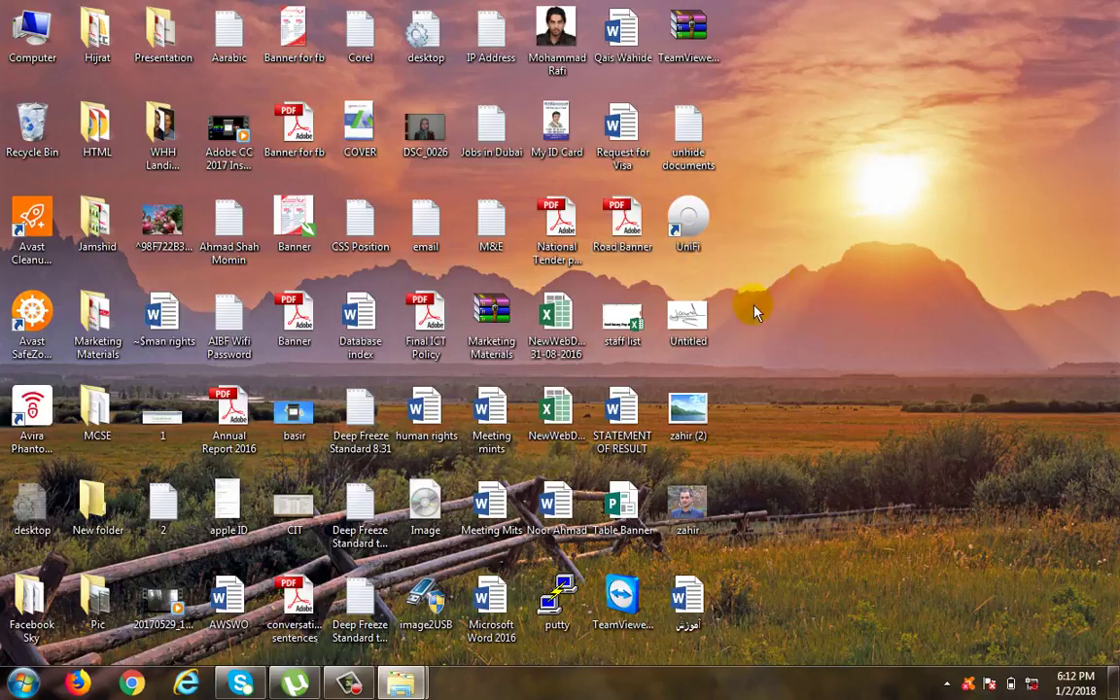
Step: Empty the Recycle Bin directly from the desktop, permanently deleting ~WRA3722.asd
{"action": "right_click", "coordinate": [41, 127]}
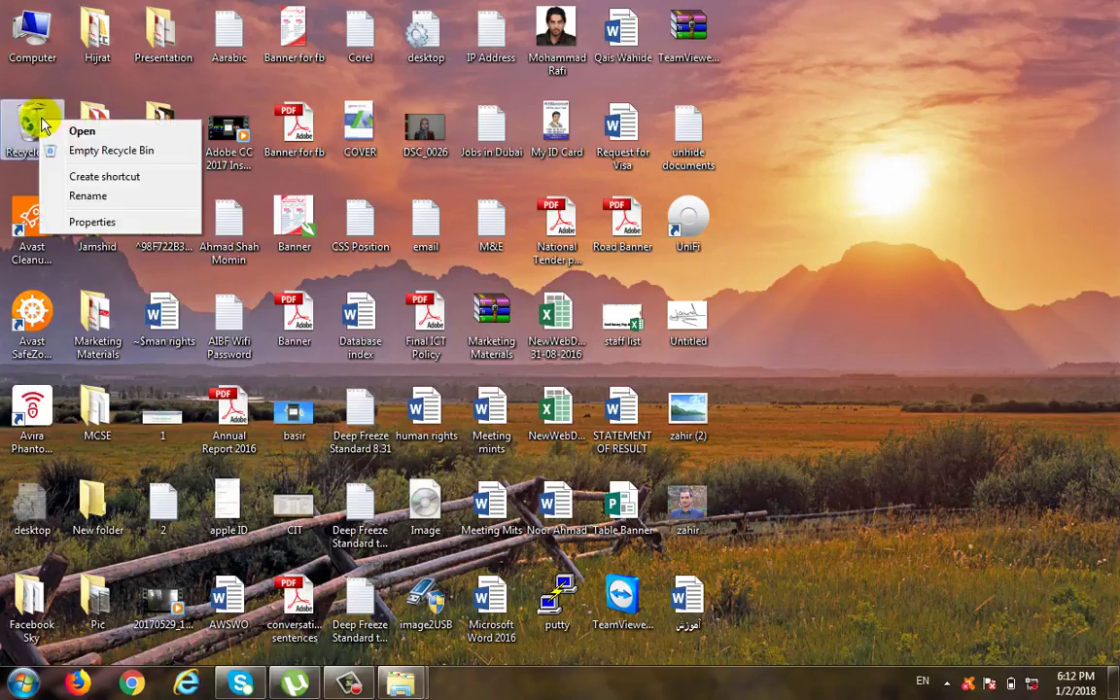
{"action": "left_click", "coordinate": [111, 153]}
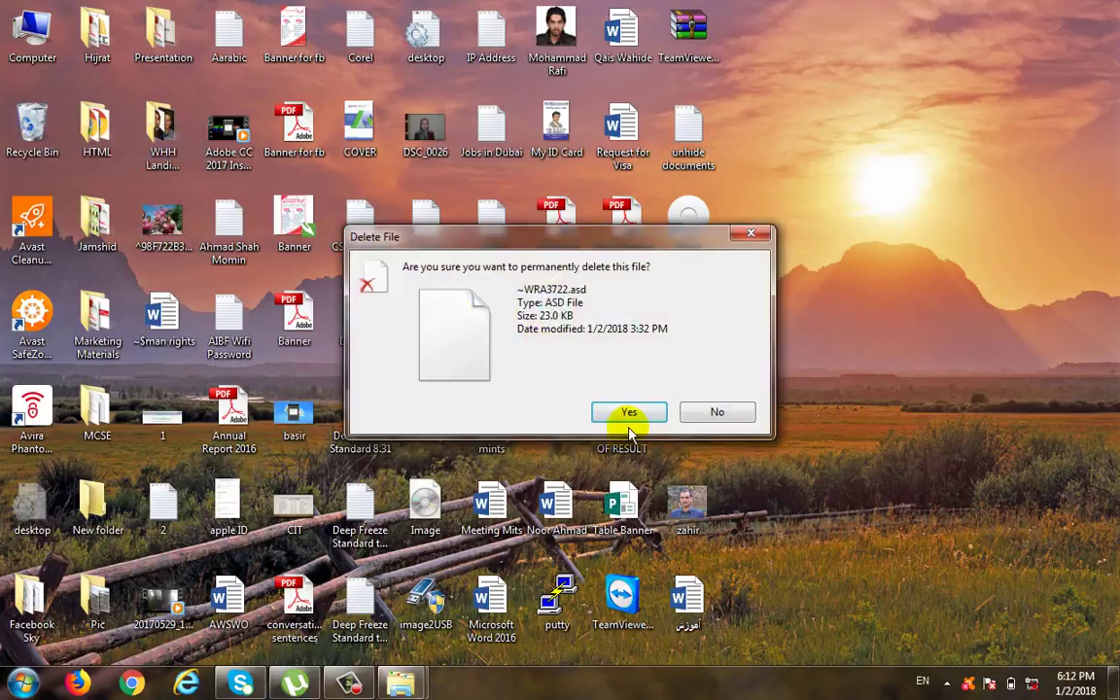
{"action": "left_click", "coordinate": [630, 412]}
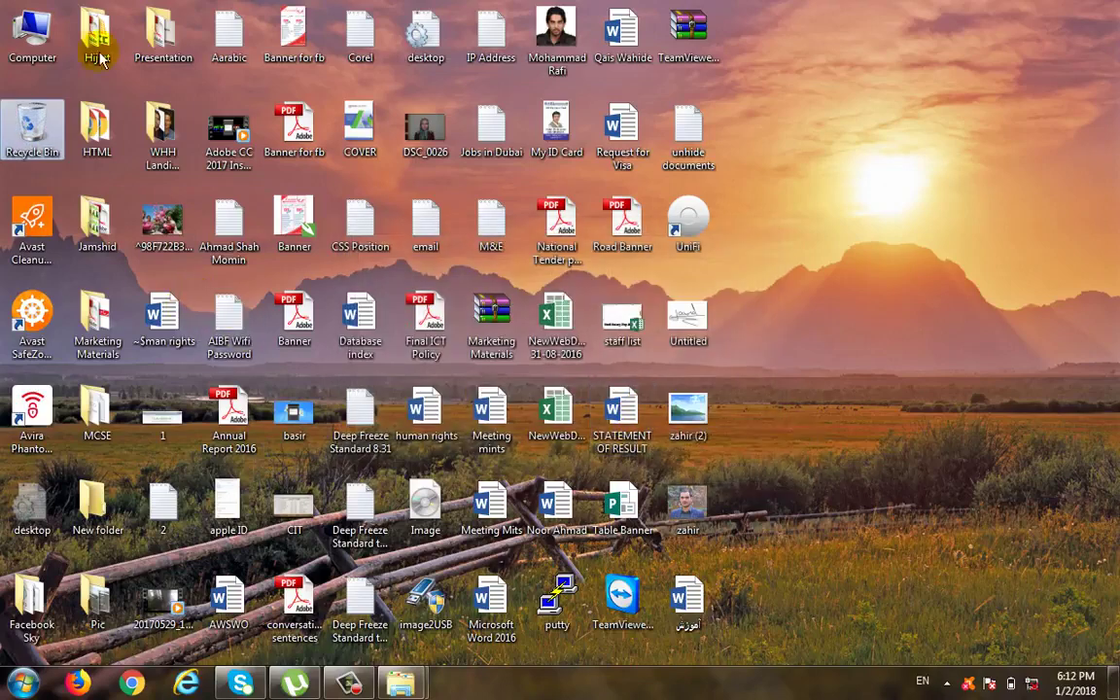
Step: Open Computer, examine the hard disk drives, look inside New Volume (D:) and go back to the drive list
{"action": "left_click", "coordinate": [32, 34]}
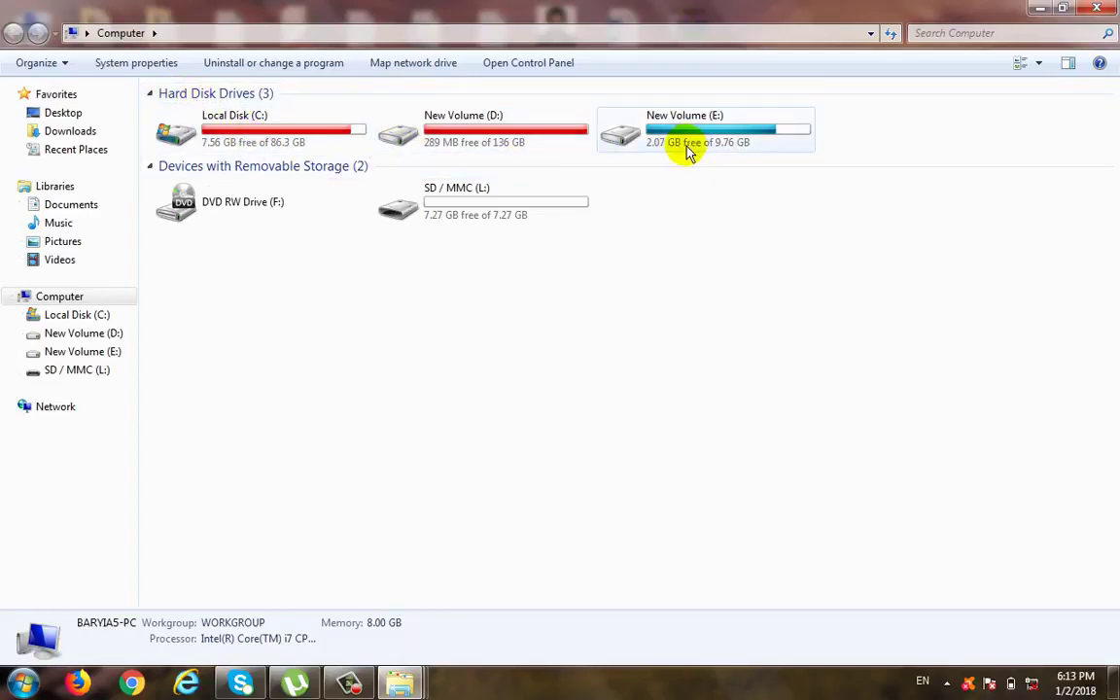
{"action": "mouse_move", "coordinate": [688, 152]}
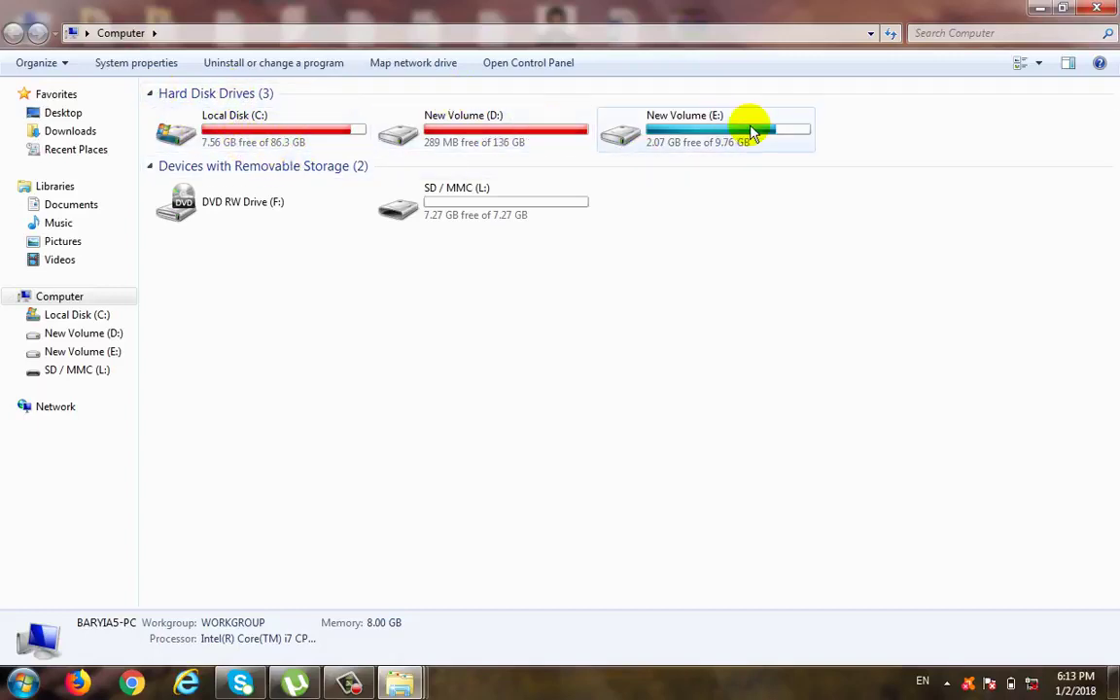
{"action": "mouse_move", "coordinate": [745, 133]}
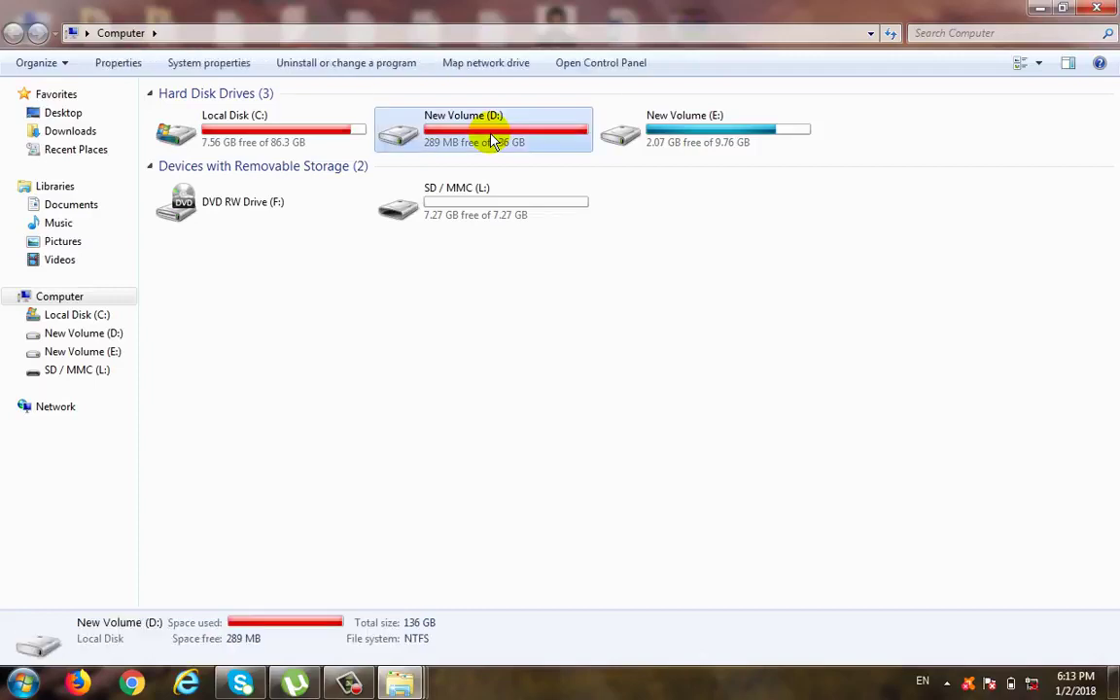
{"action": "double_click", "coordinate": [491, 136]}
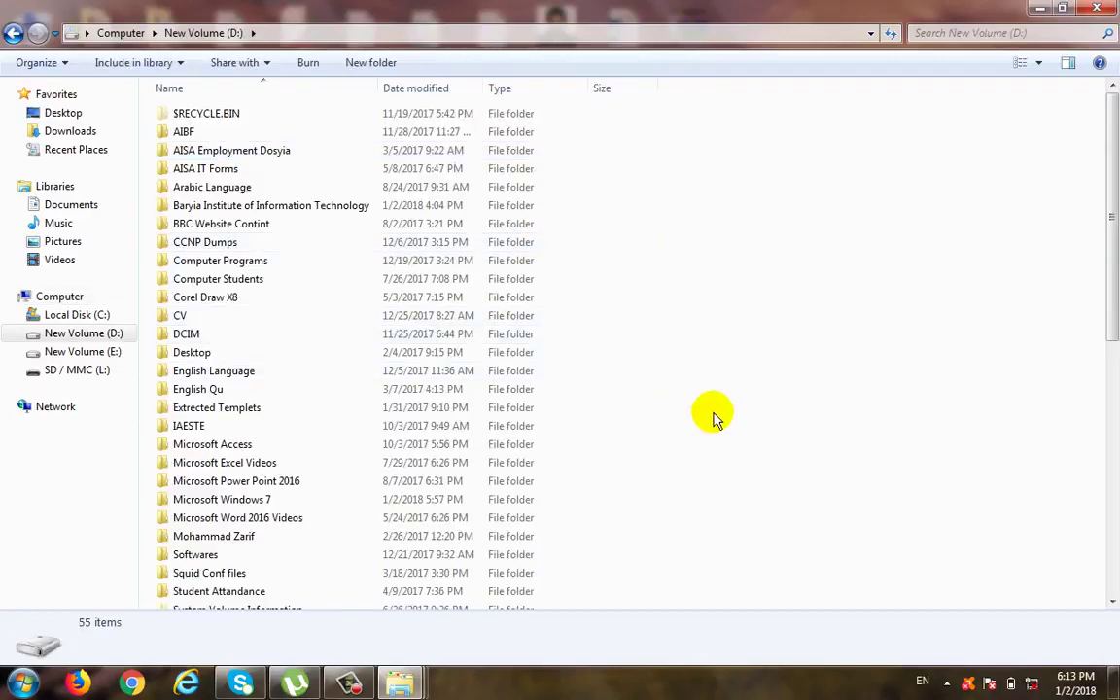
{"action": "left_click", "coordinate": [14, 33]}
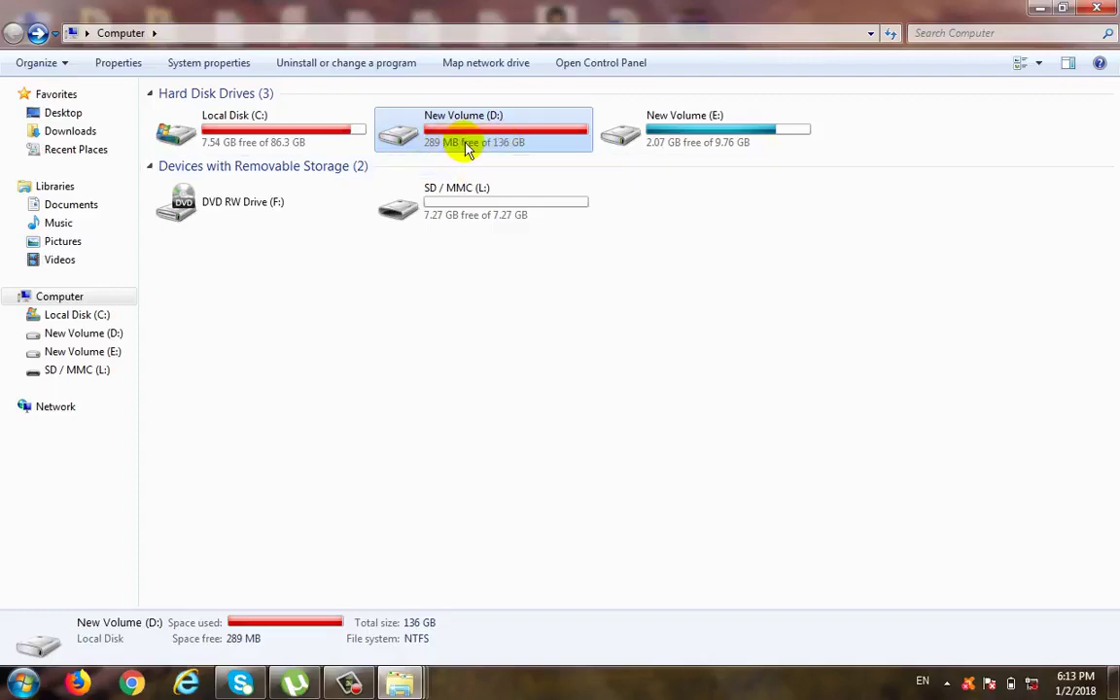
Step: Check the space details of New Volume (D:), open the drive again and show the desktop
{"action": "mouse_move", "coordinate": [468, 147]}
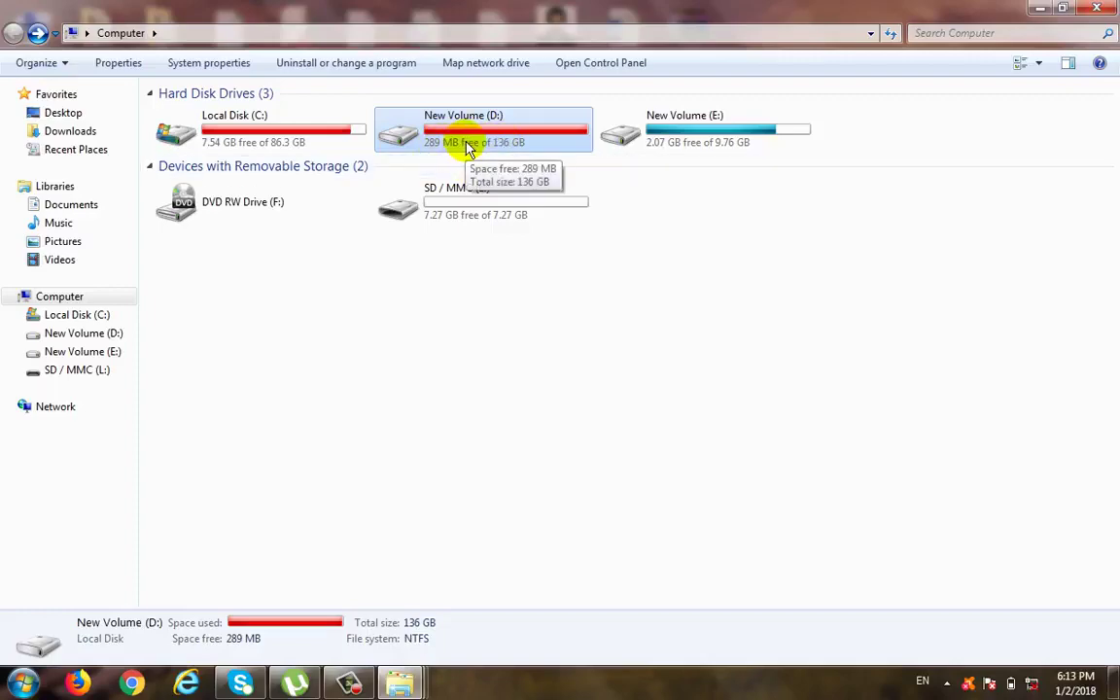
{"action": "double_click", "coordinate": [467, 146]}
{"action": "key", "text": "super+d"}
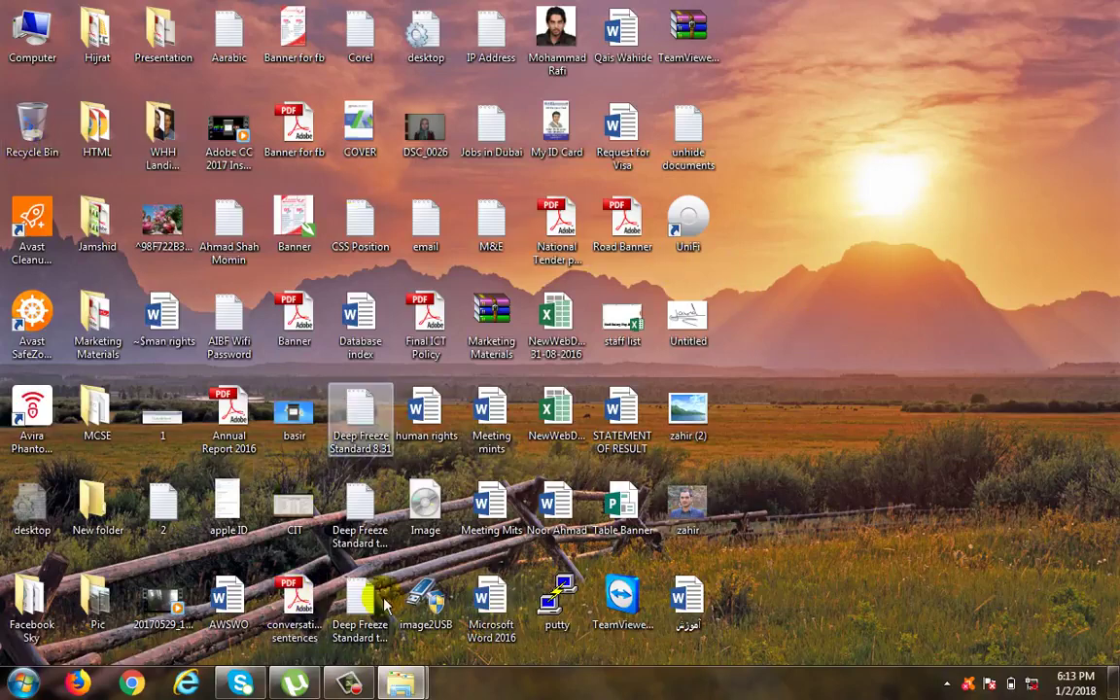
Step: Bring the drive window back from the desktop, return to the drive list and reopen New Volume (D:)
{"action": "mouse_move", "coordinate": [401, 683]}
{"action": "left_click", "coordinate": [425, 590]}
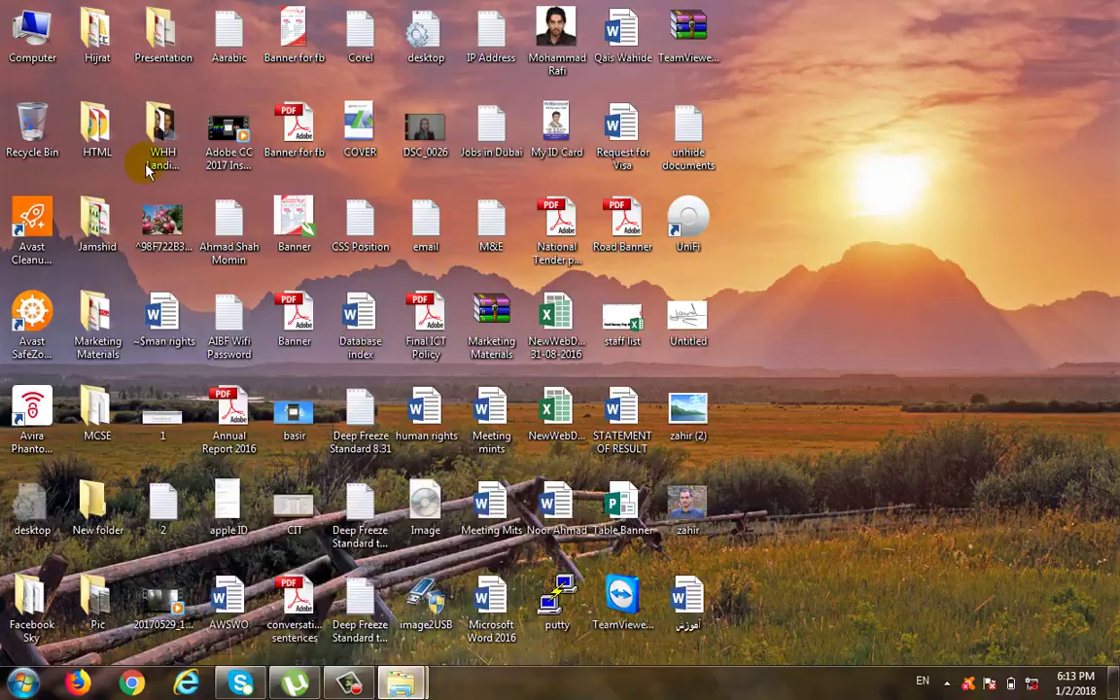
{"action": "left_click", "coordinate": [13, 33]}
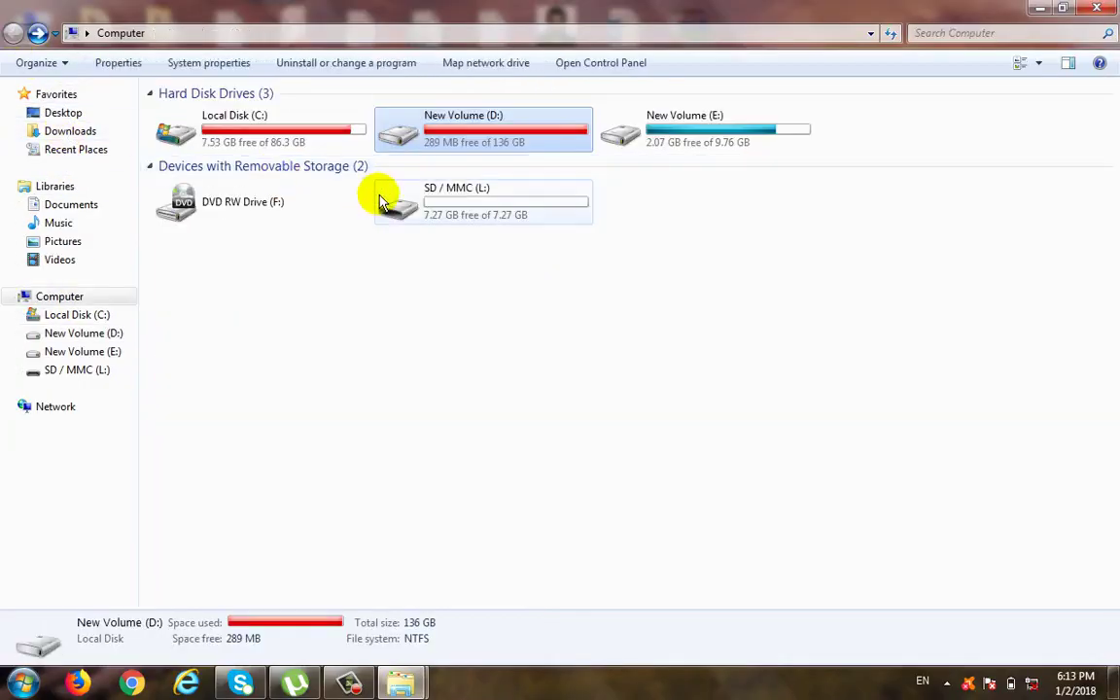
{"action": "mouse_move", "coordinate": [463, 154]}
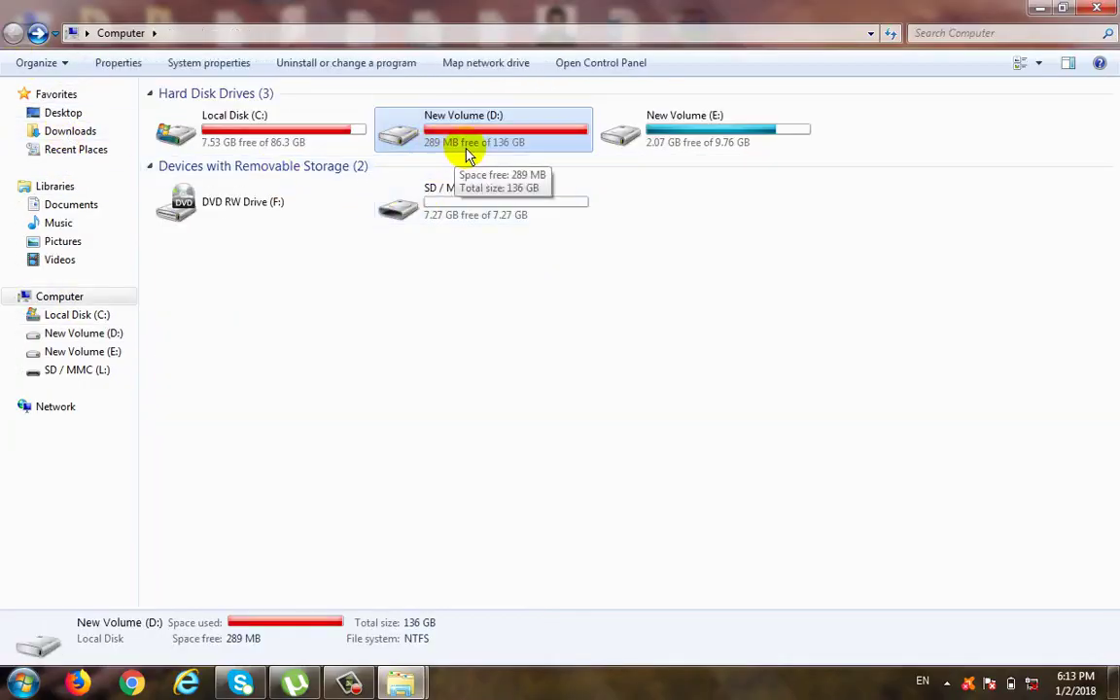
{"action": "double_click", "coordinate": [467, 152]}
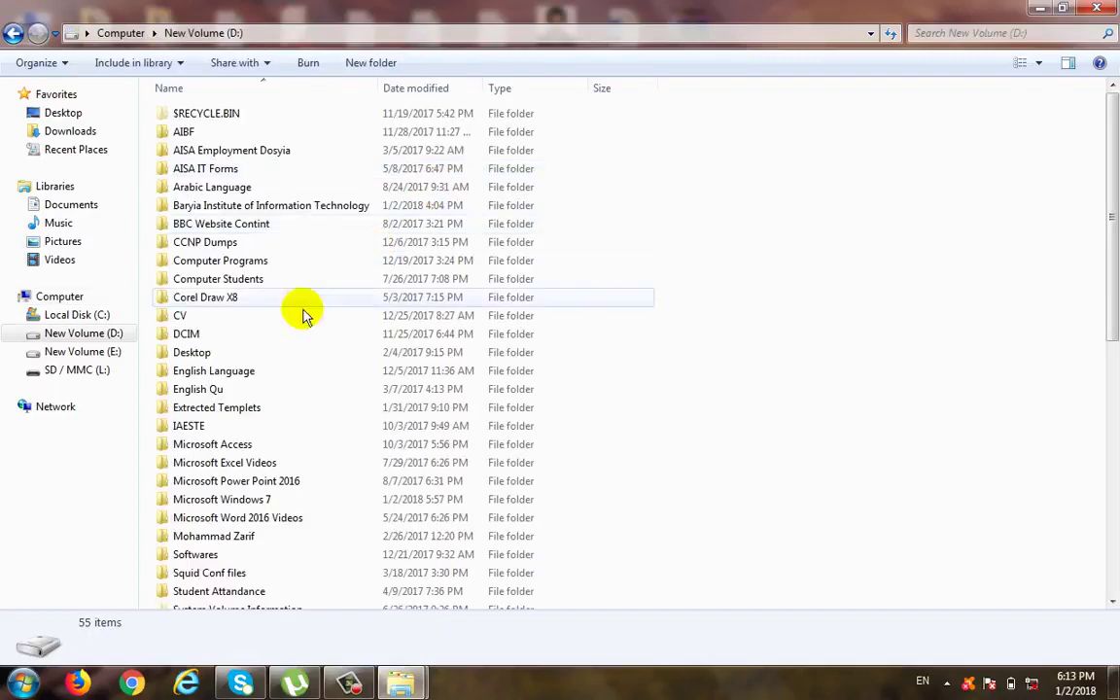
Step: Select the English Language folder on drive D:, dismiss the drive window and open Computer again from the desktop
{"action": "left_click", "coordinate": [211, 370]}
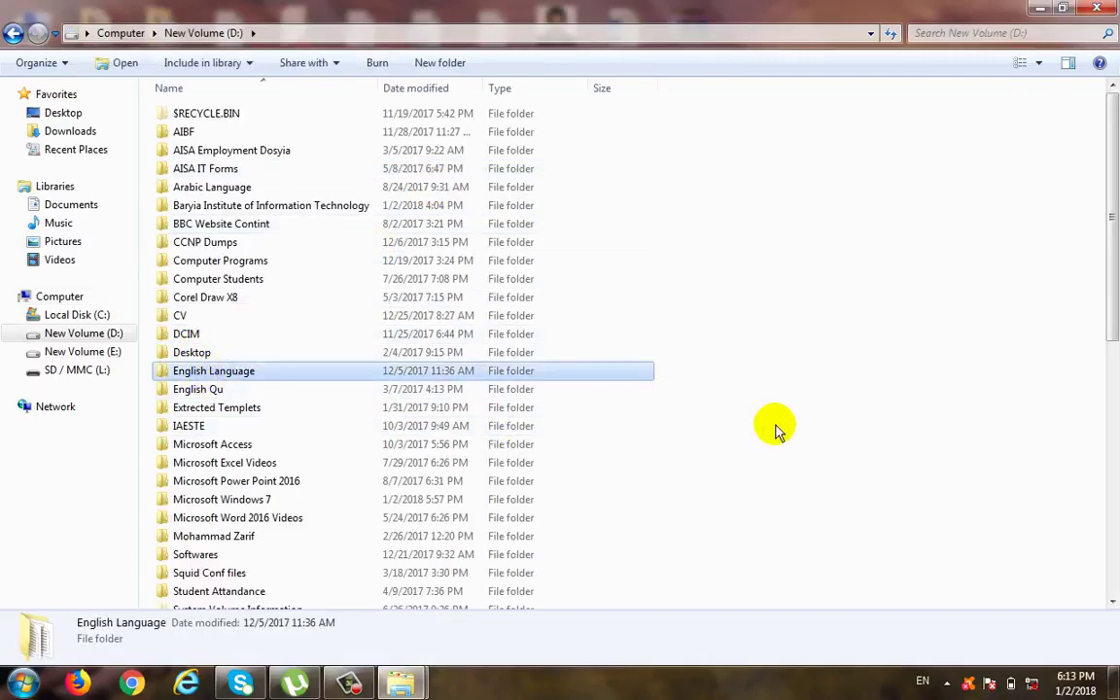
{"action": "double_click", "coordinate": [977, 8]}
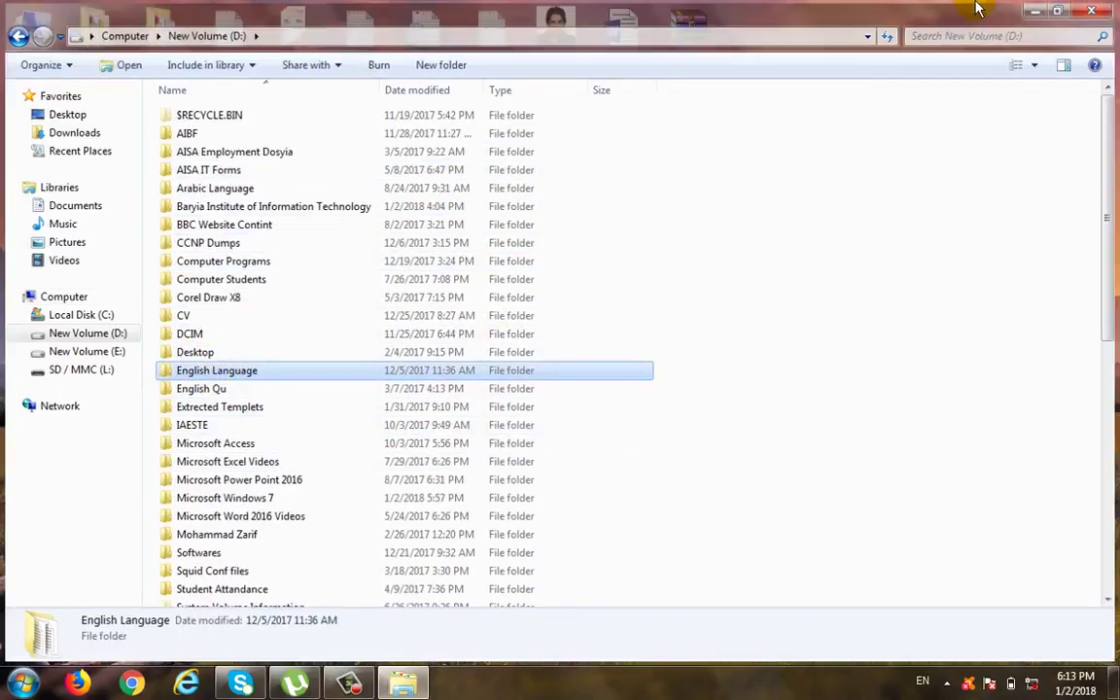
{"action": "double_click", "coordinate": [29, 30]}
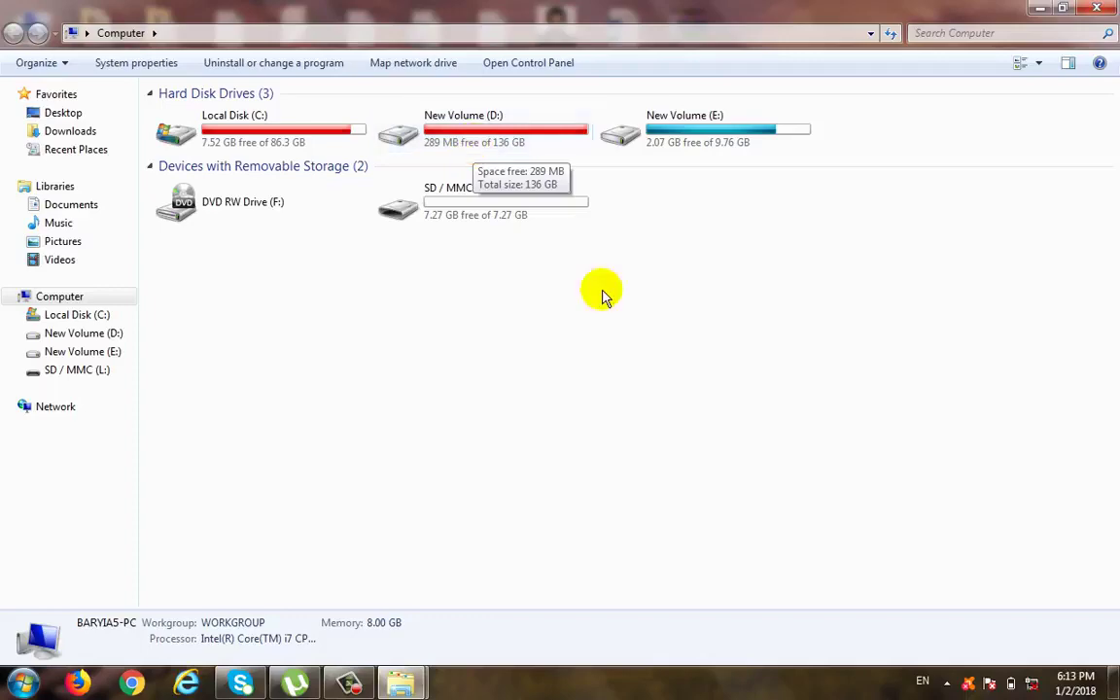
Step: Minimize the Computer window, view the computer's system properties from its desktop icon and close them
{"action": "left_click", "coordinate": [401, 683]}
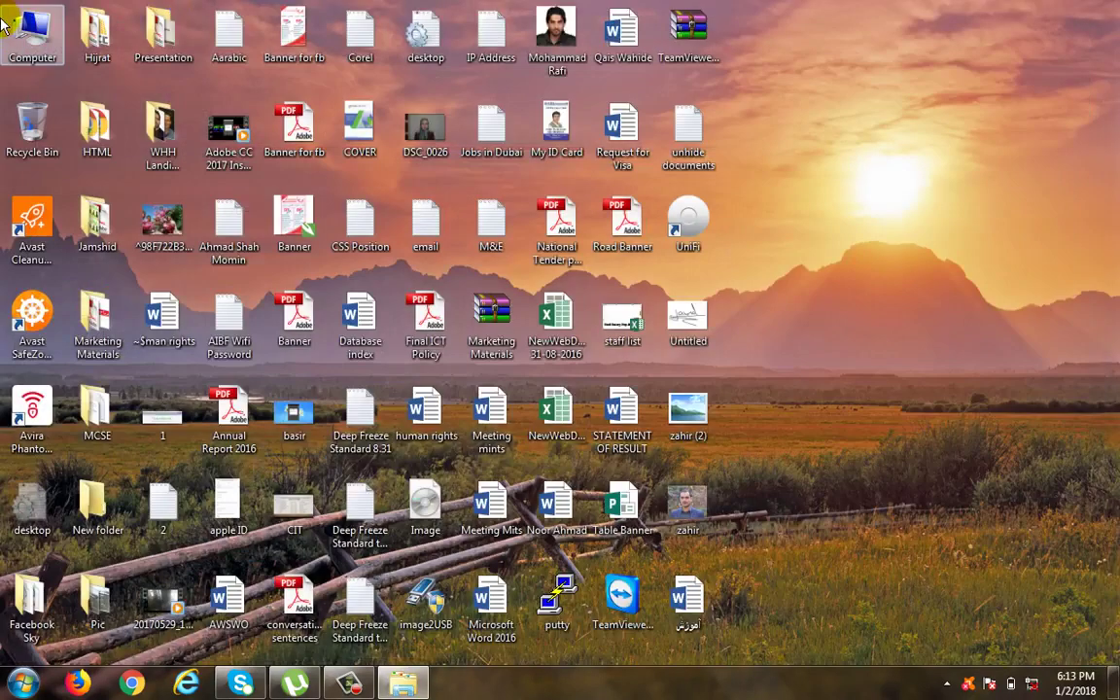
{"action": "right_click", "coordinate": [49, 49]}
{"action": "left_click", "coordinate": [108, 216]}
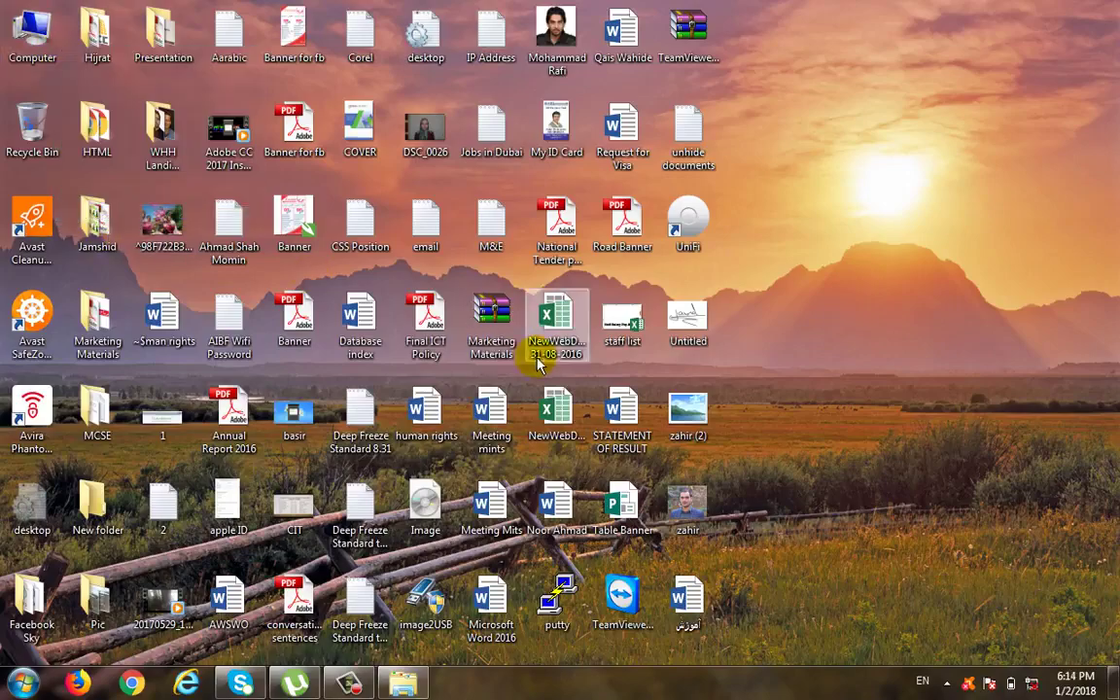
{"action": "key", "text": "alt+F4"}
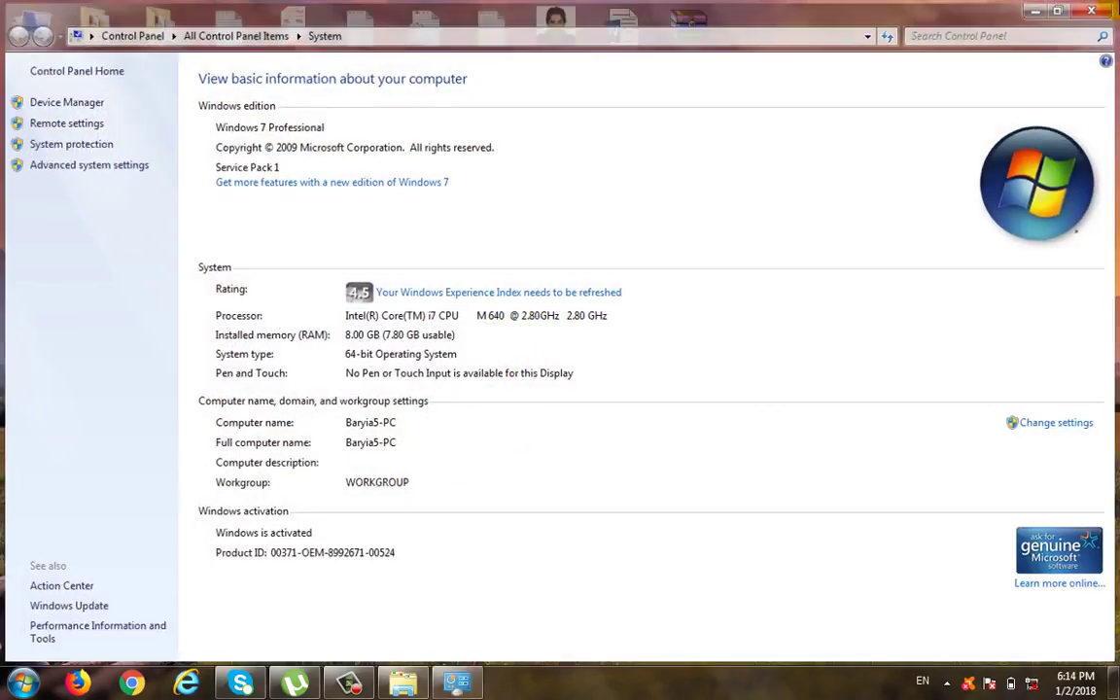
Step: Bring up Computer again, open New Volume (D:) and show the options for creating a new item in it
{"action": "key", "text": "super+e"}
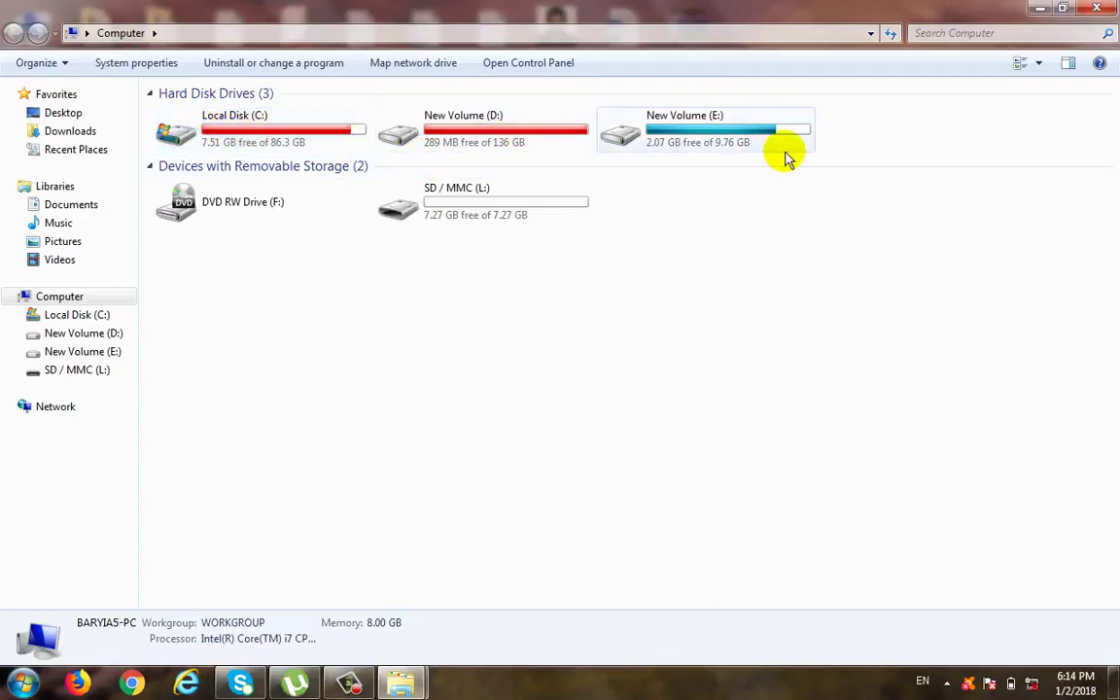
{"action": "double_click", "coordinate": [498, 141]}
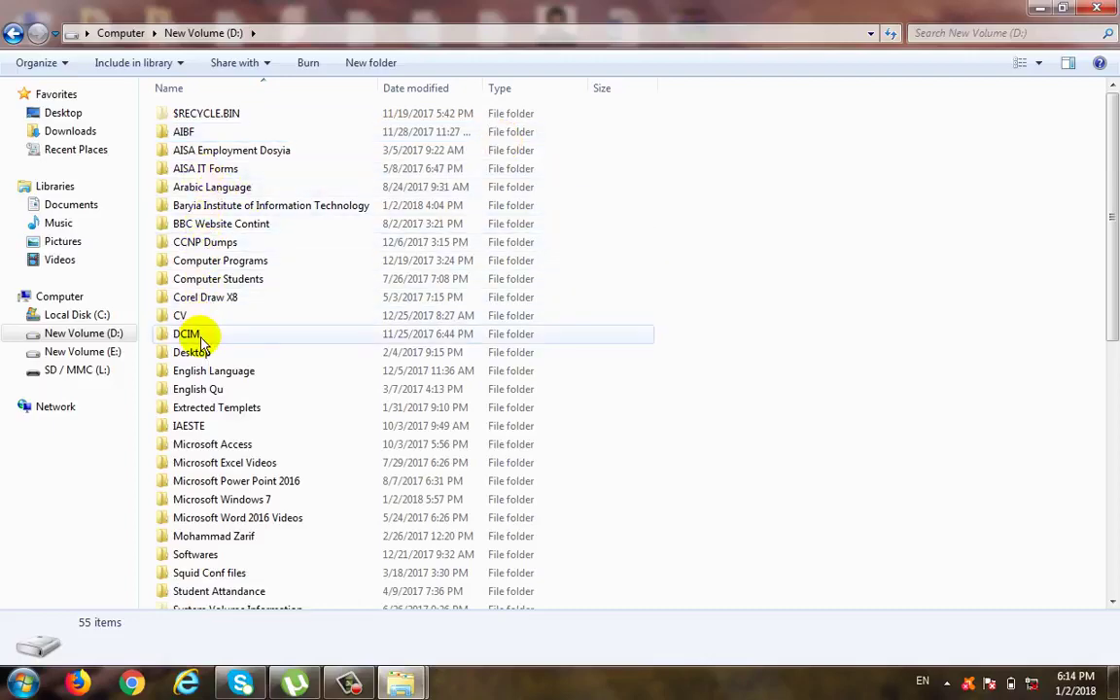
{"action": "right_click", "coordinate": [796, 257]}
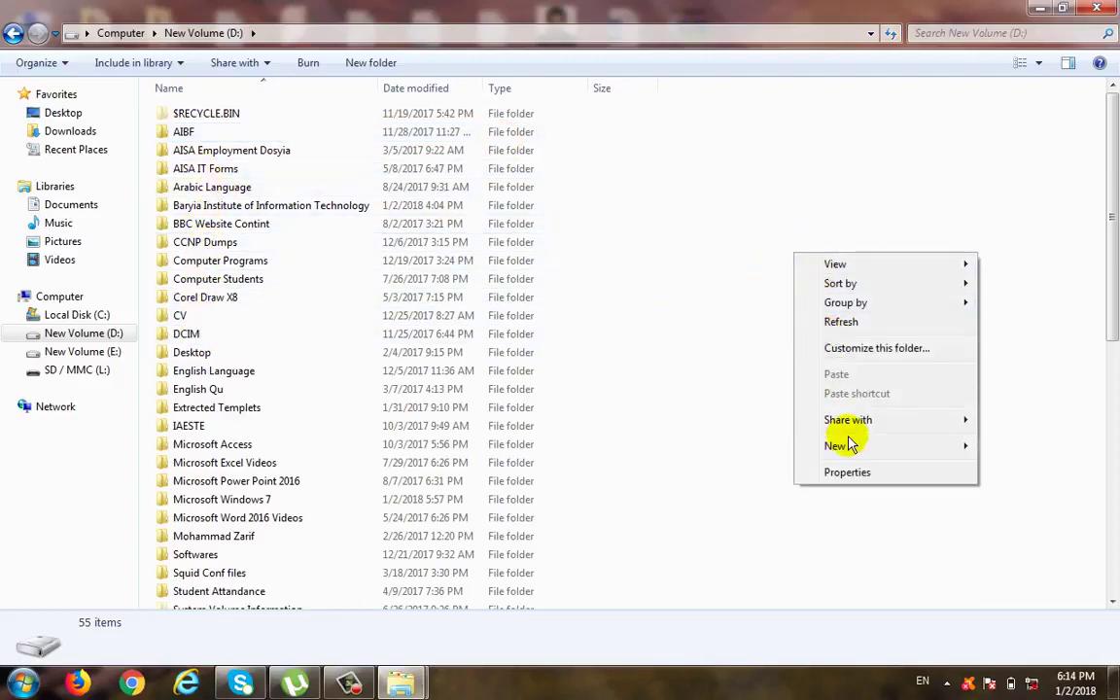
{"action": "mouse_move", "coordinate": [847, 446]}
Step: Select the English Qu folder, review its available commands and return to the desktop
{"action": "left_click", "coordinate": [180, 389]}
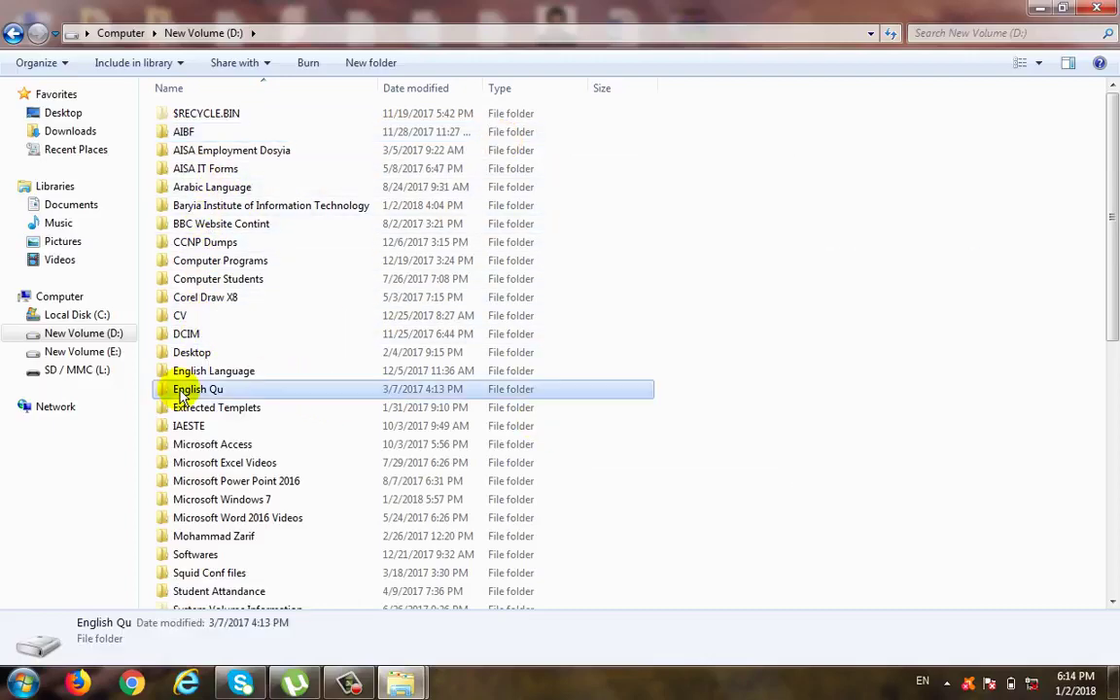
{"action": "right_click", "coordinate": [179, 389]}
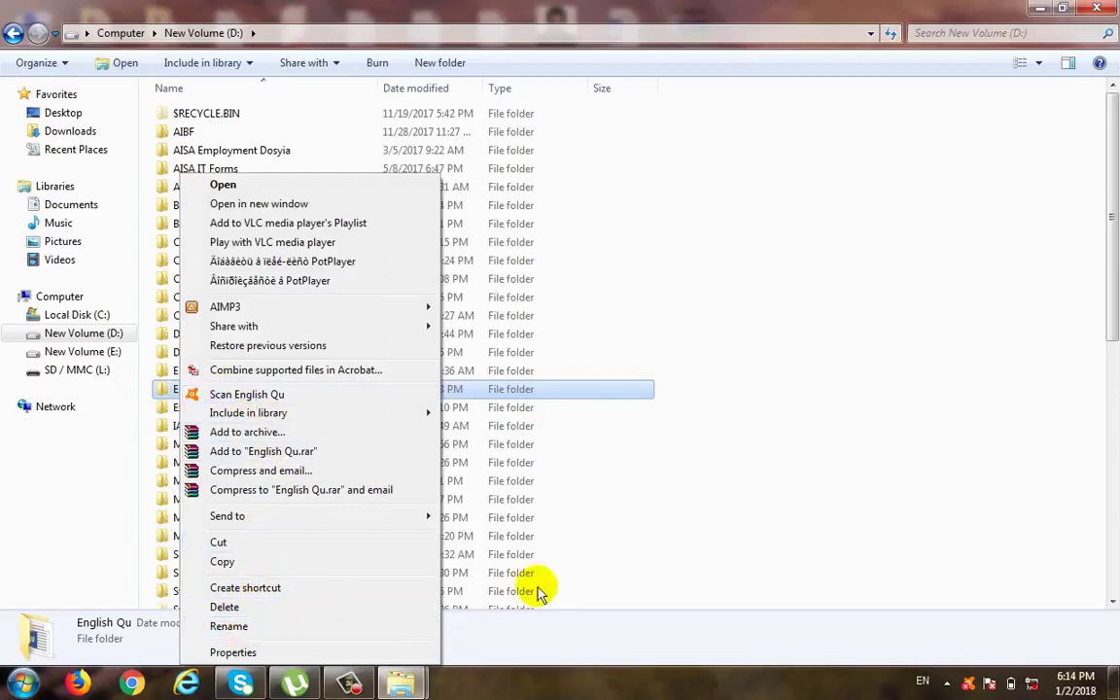
{"action": "key", "text": "super+d"}
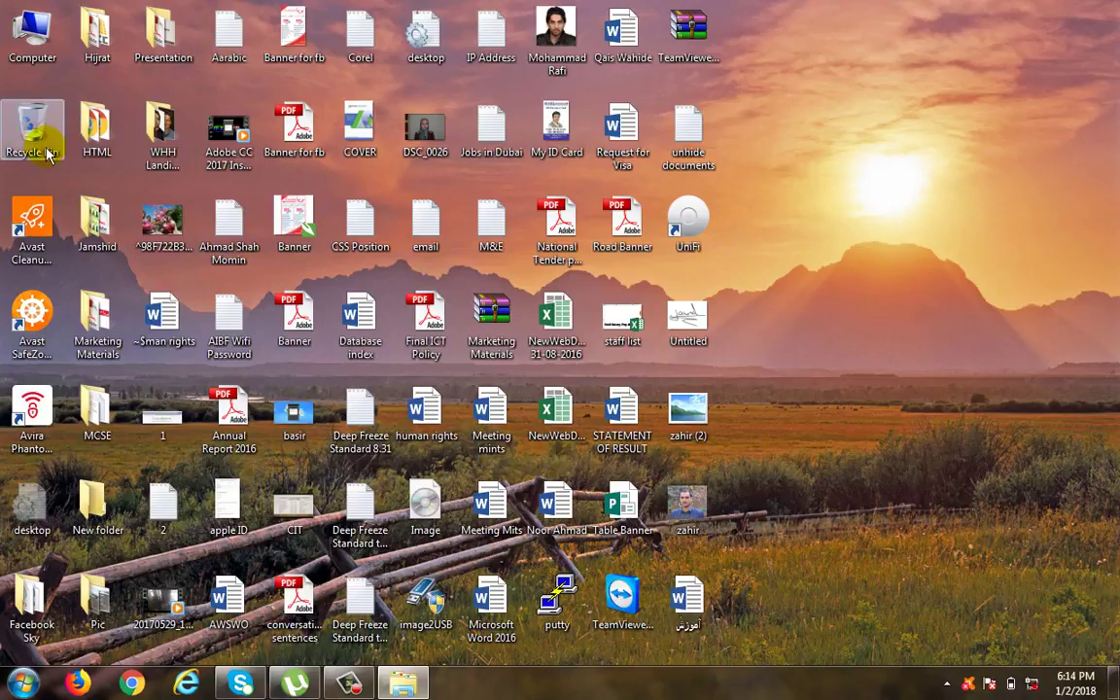